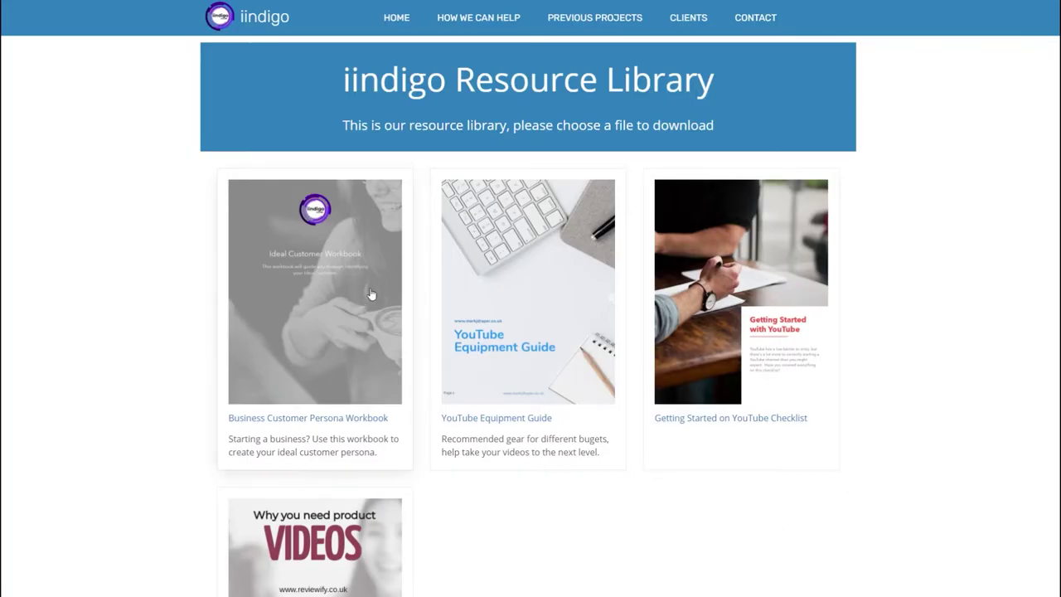
Preview the persona workbook's opt-in popup, then scroll through the dashboard's Your Templates list
left_click(332, 309)
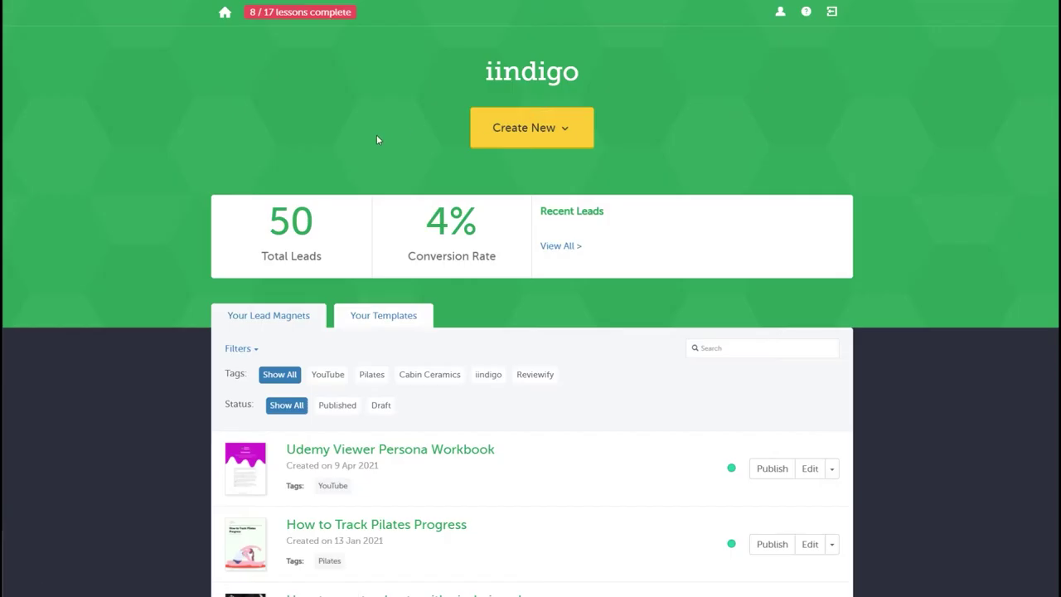
scroll(376, 135, "down", 5)
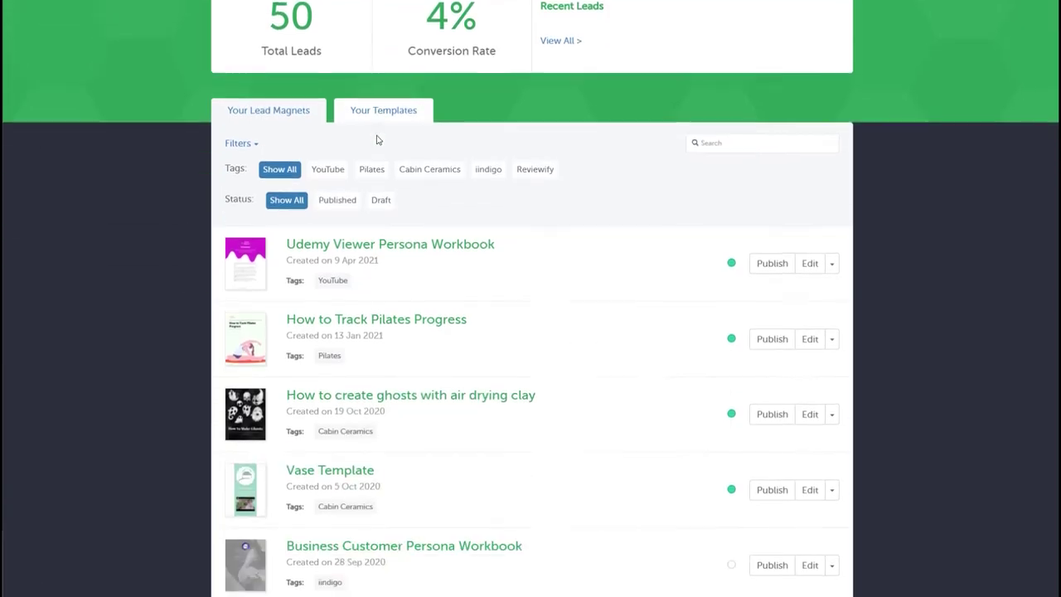
scroll(349, 211, "down", 8)
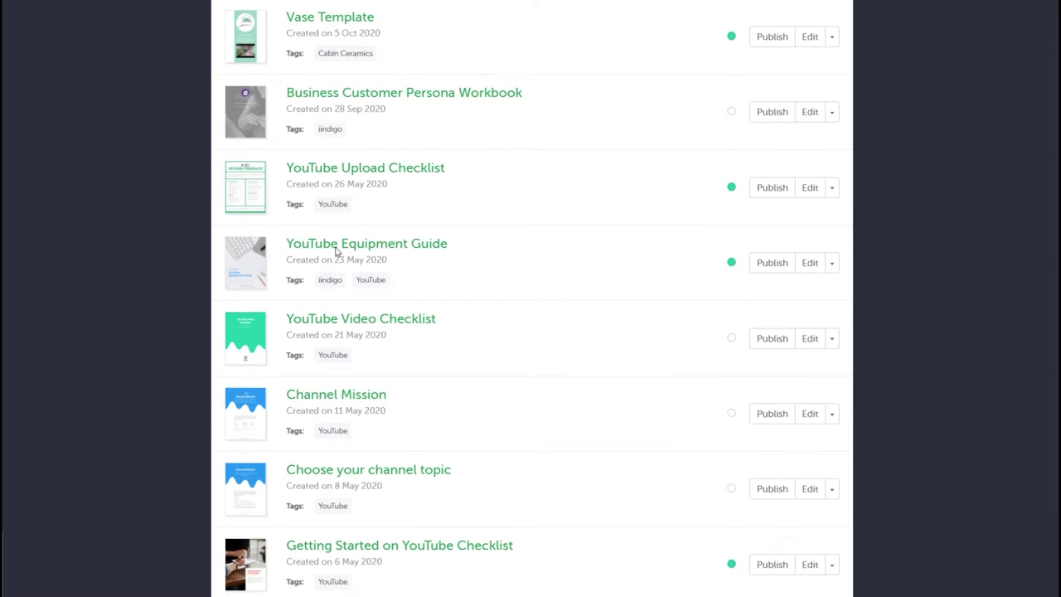
scroll(336, 253, "down", 1)
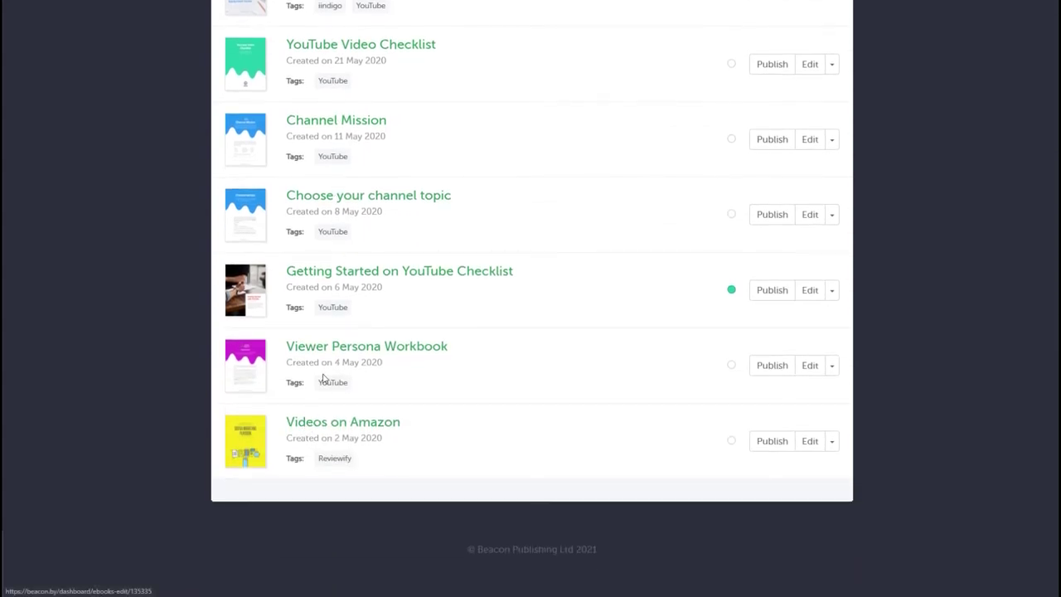
scroll(349, 169, "up", 7)
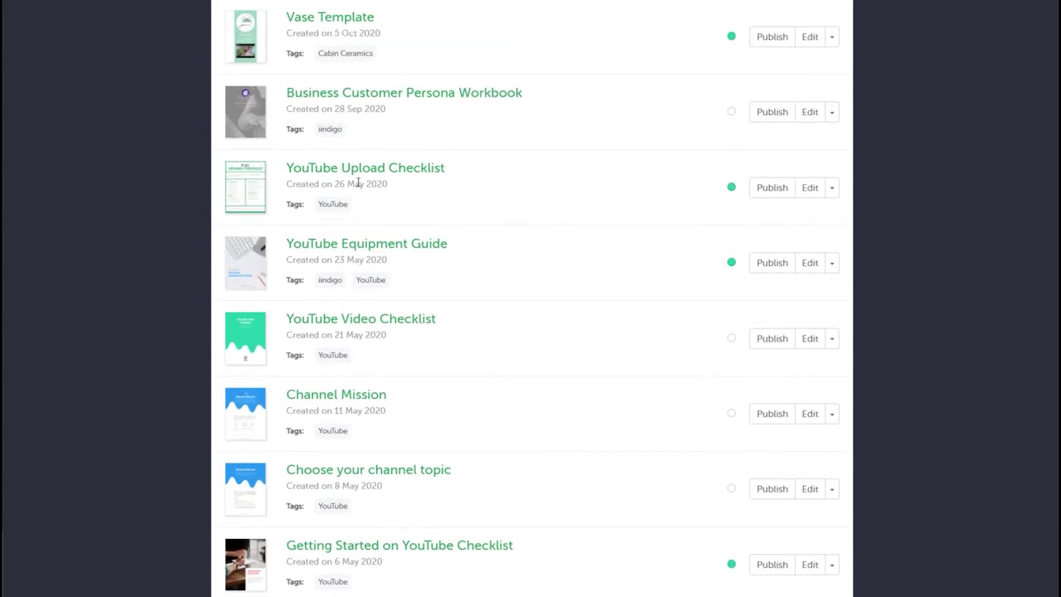
scroll(355, 189, "up", 3)
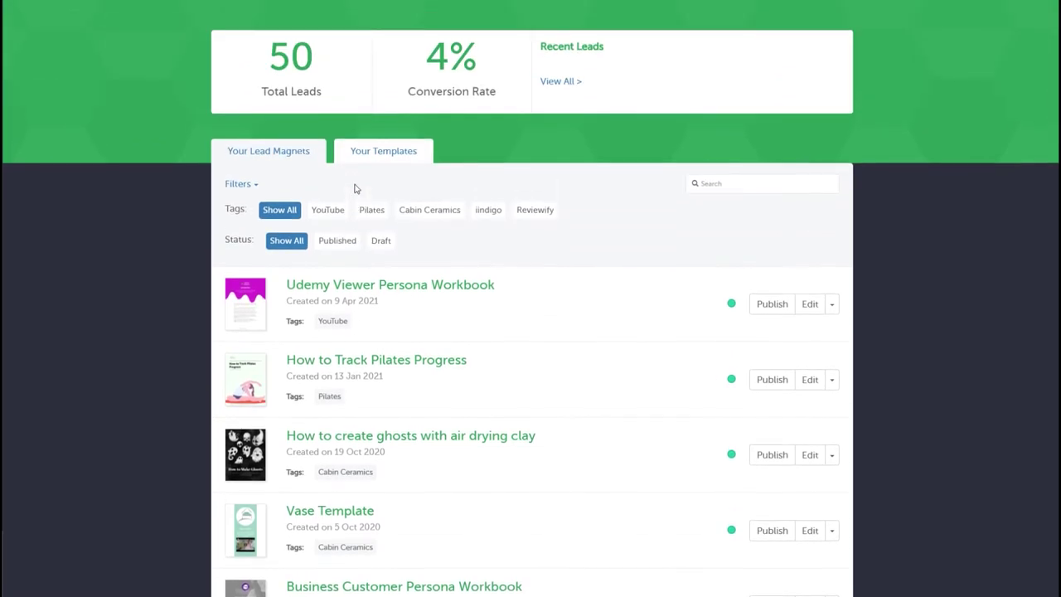
scroll(402, 208, "up", 2)
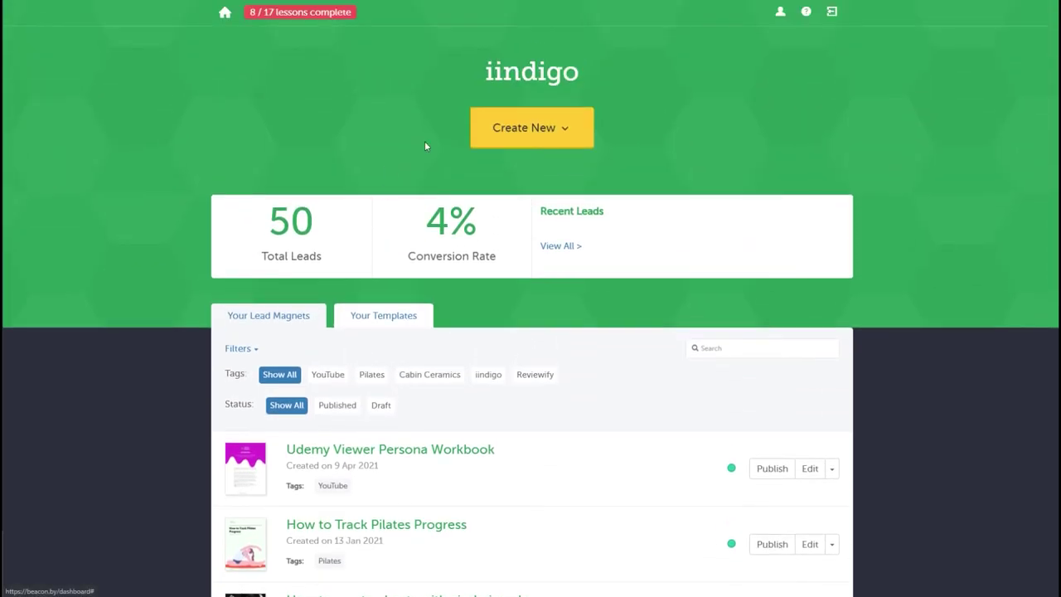
Start a new lead magnet via Create New, then read the Academy's eBook lead-magnet lesson
left_click(546, 132)
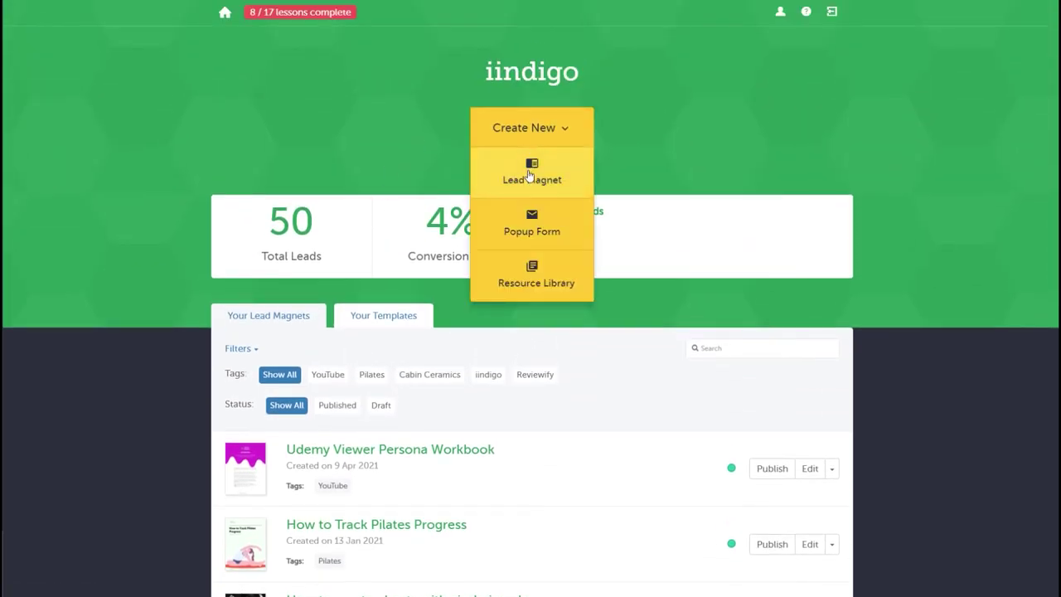
left_click(528, 174)
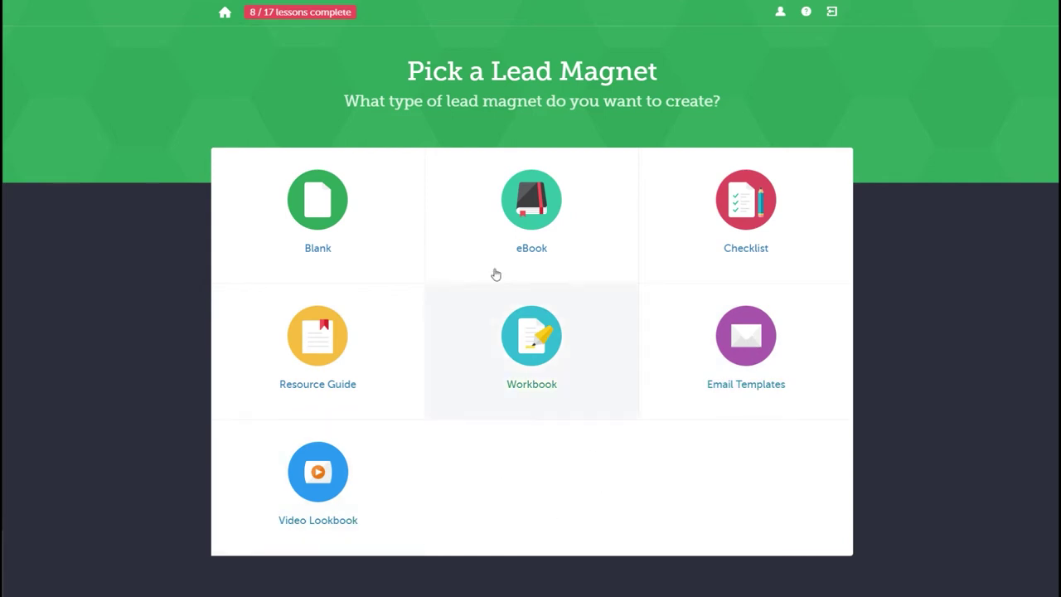
left_click(300, 11)
scroll(395, 294, "down", 3)
scroll(396, 294, "down", 3)
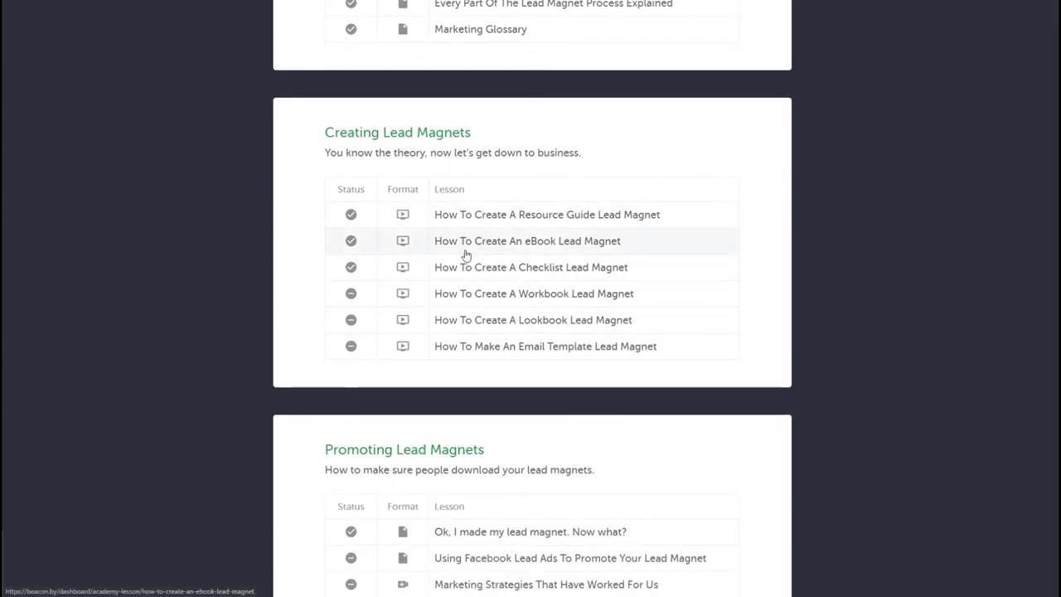
left_click(465, 241)
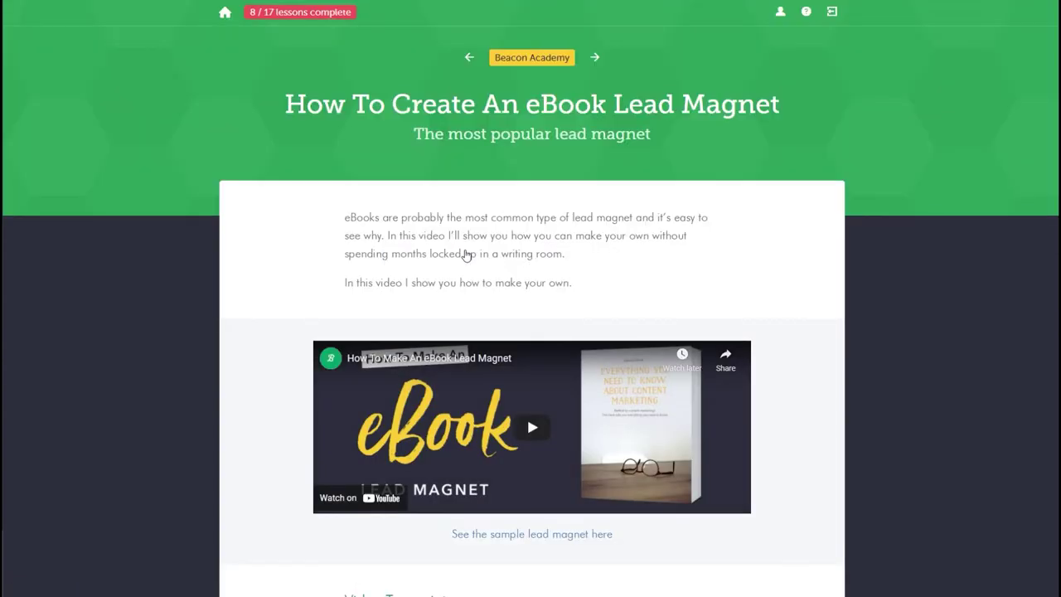
scroll(465, 255, "down", 2)
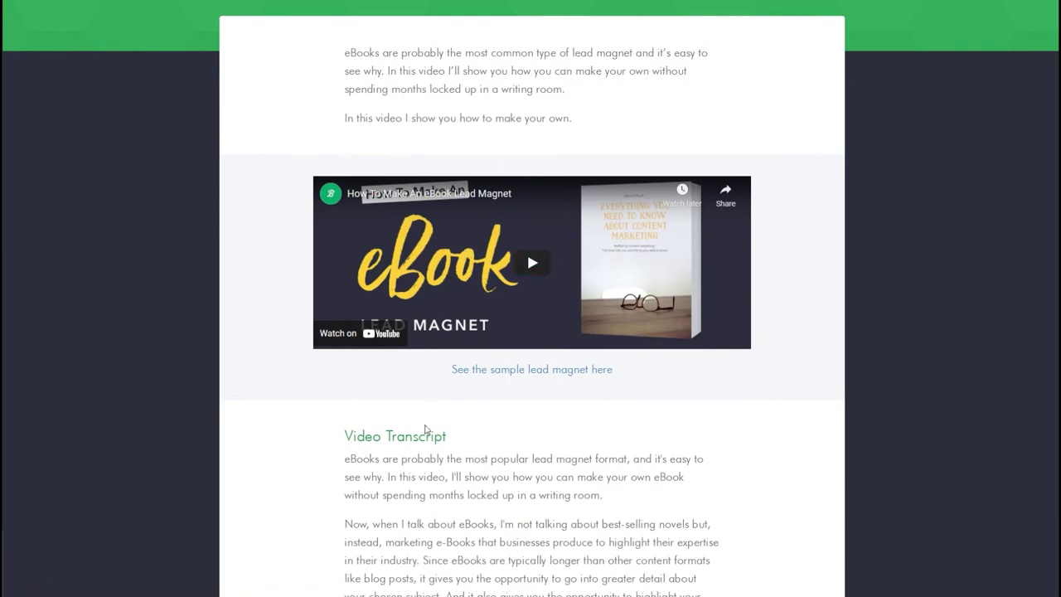
scroll(435, 177, "up", 2)
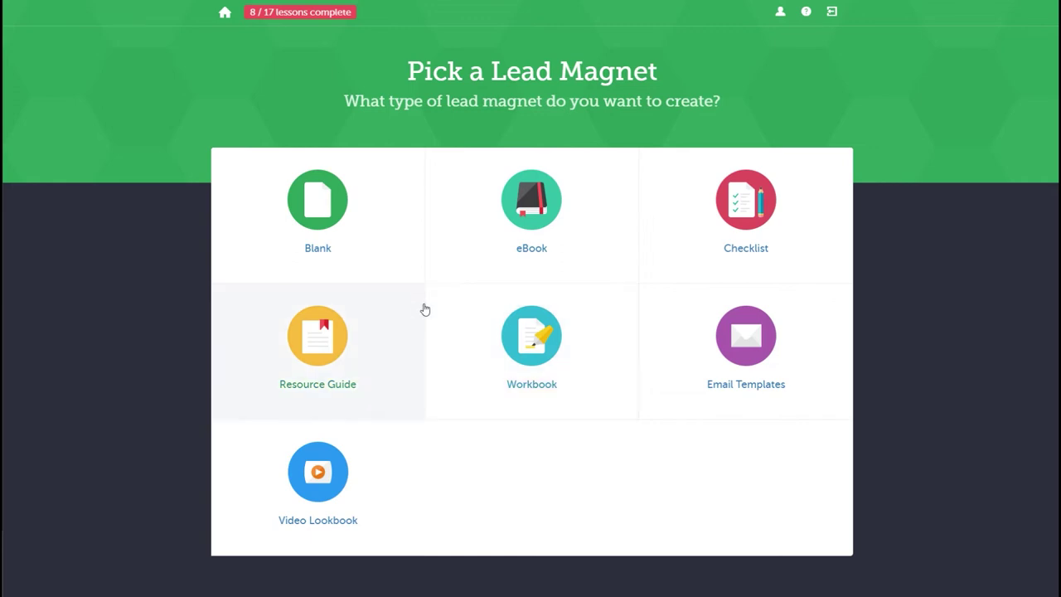
Choose Workbook with no blog import and try the Workbook, Food, Coaching, Marketing and Type theme filters
left_click(529, 347)
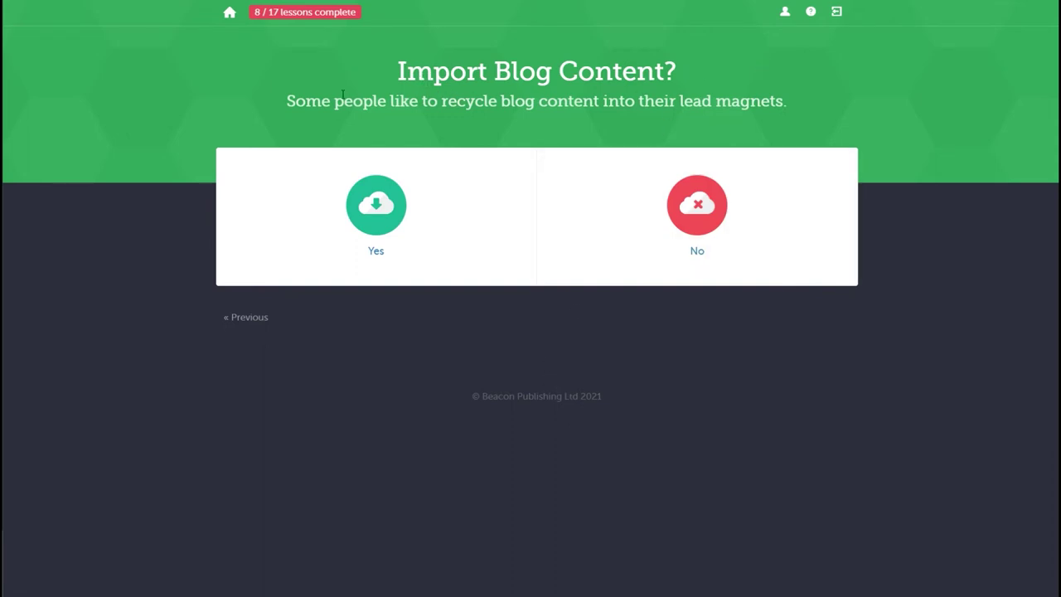
left_click(729, 218)
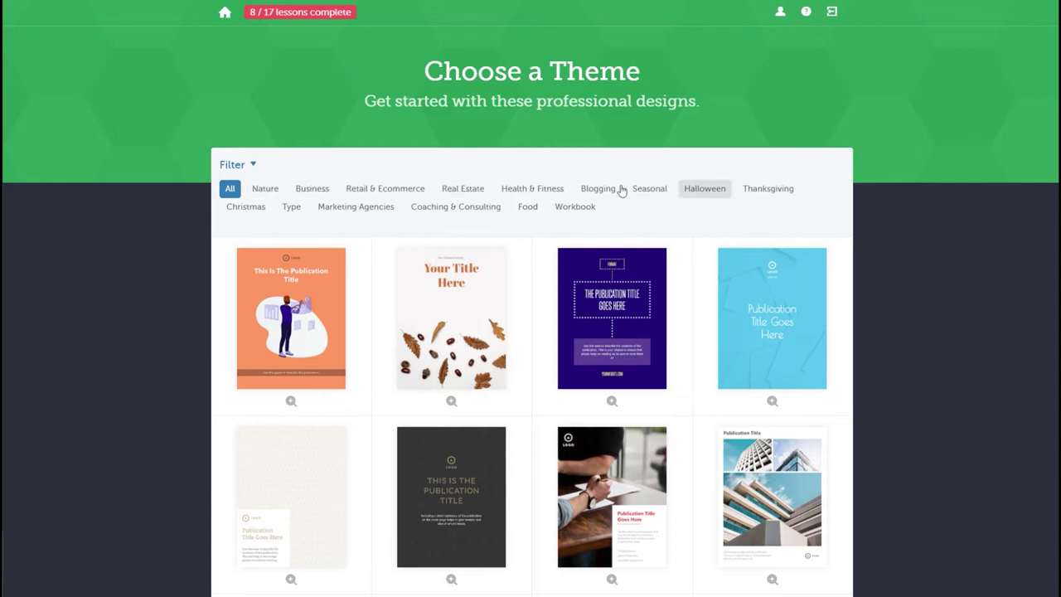
left_click(566, 210)
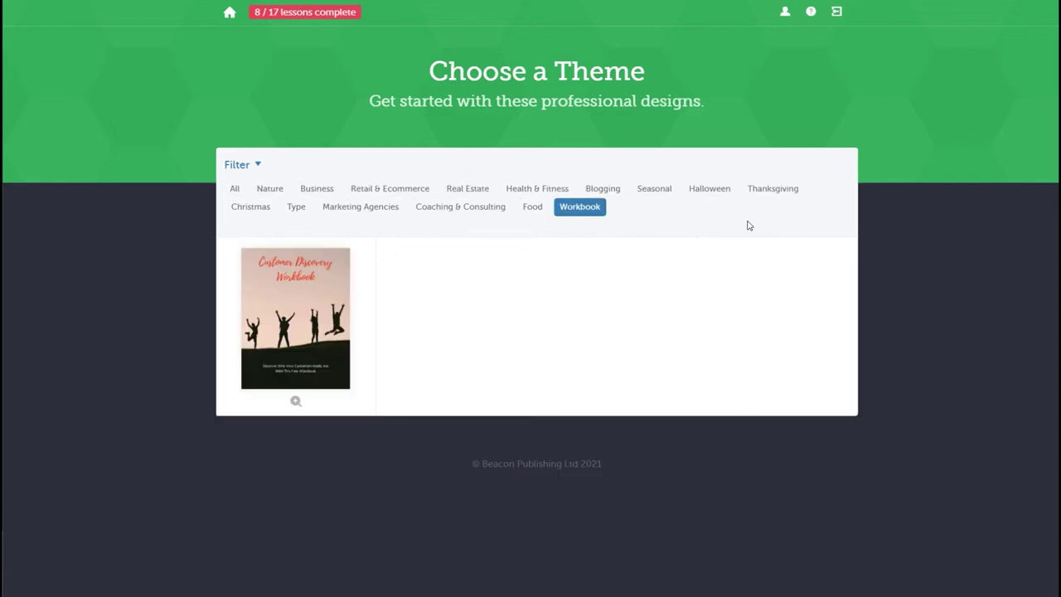
left_click(529, 212)
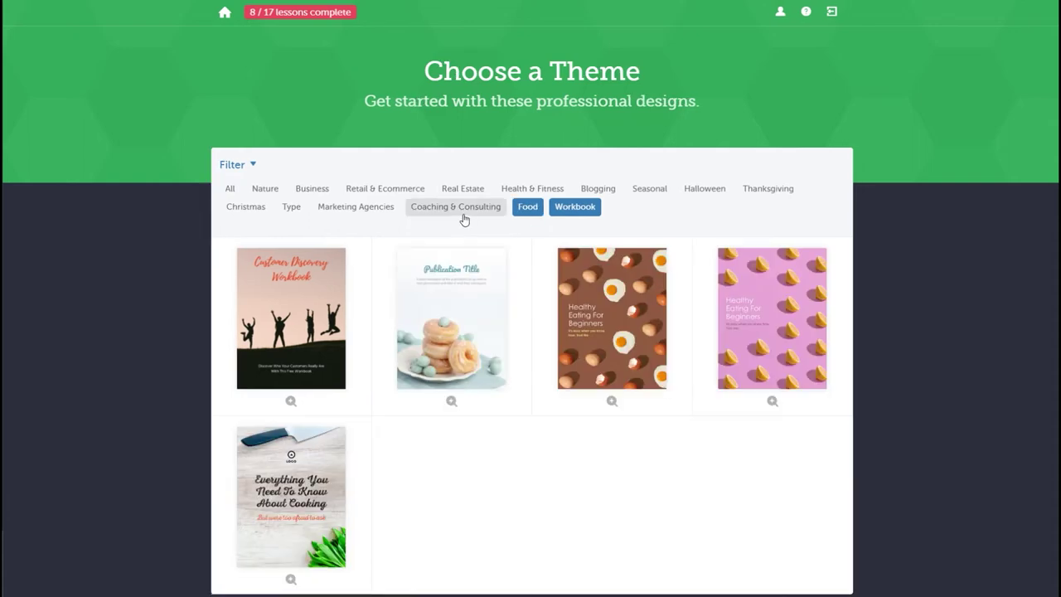
left_click(461, 214)
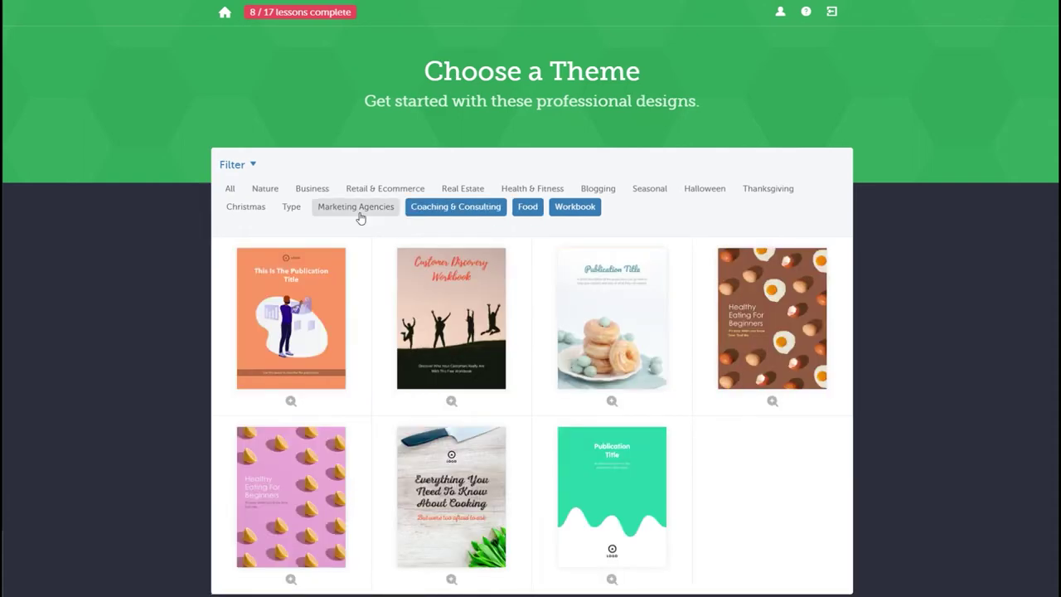
left_click(358, 211)
left_click(289, 211)
left_click(231, 190)
Browse down through the full cover theme gallery with all themes shown
scroll(418, 240, "down", 5)
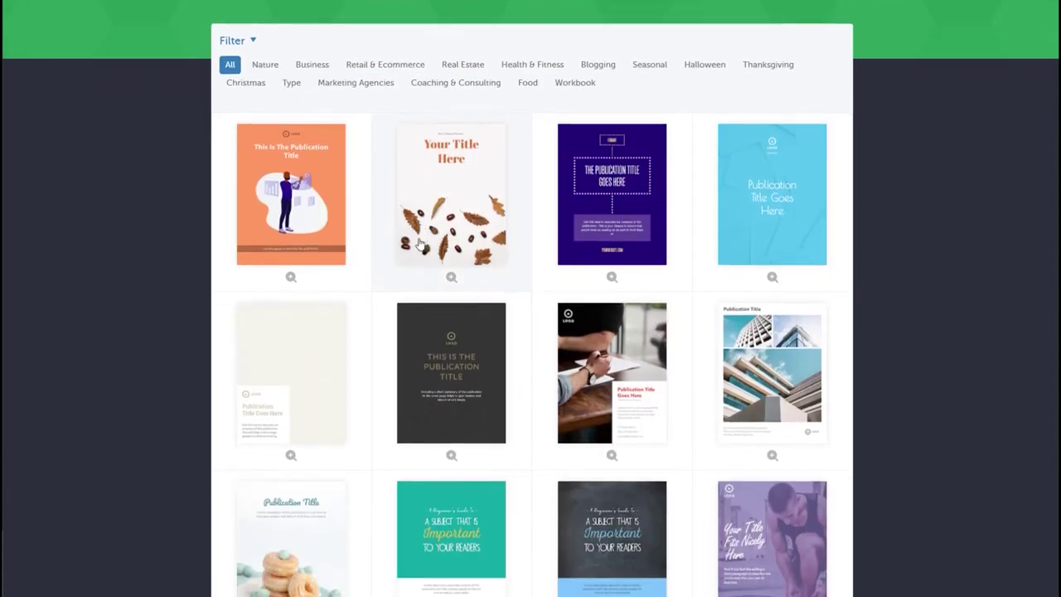
scroll(847, 347, "down", 5)
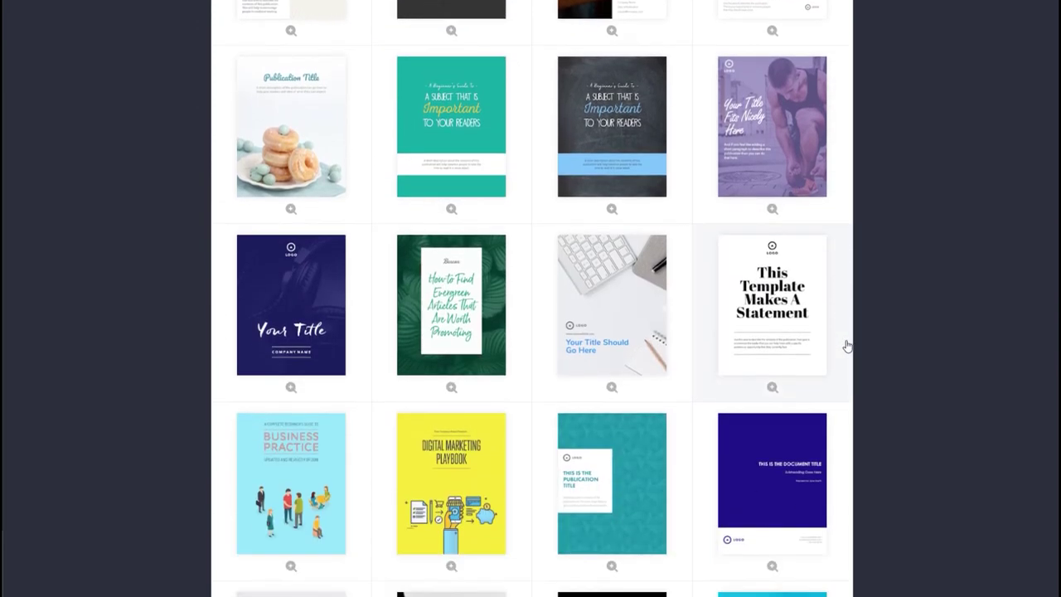
scroll(847, 347, "down", 1)
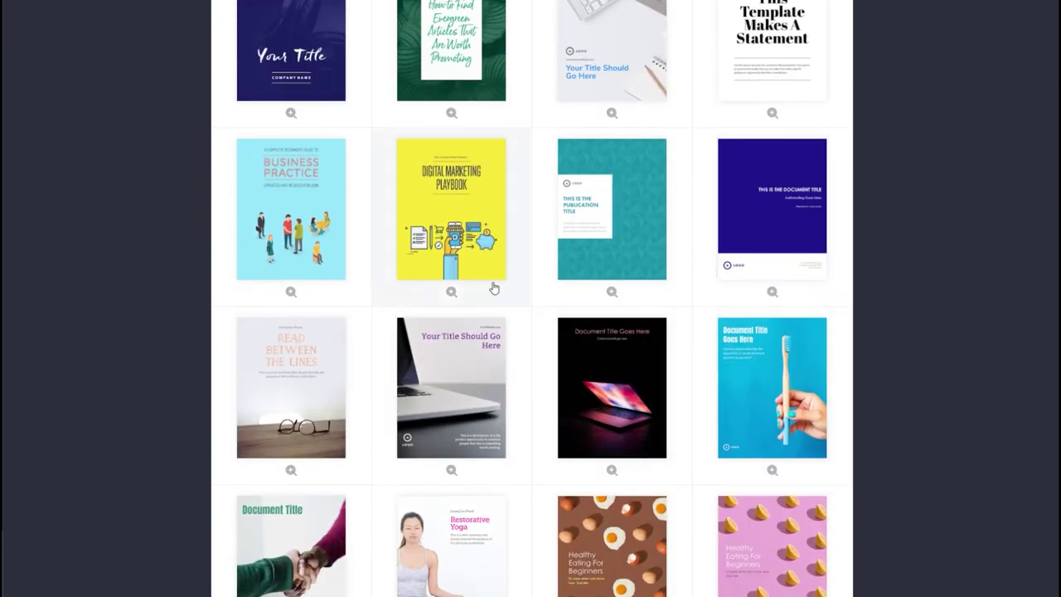
scroll(330, 363, "down", 7)
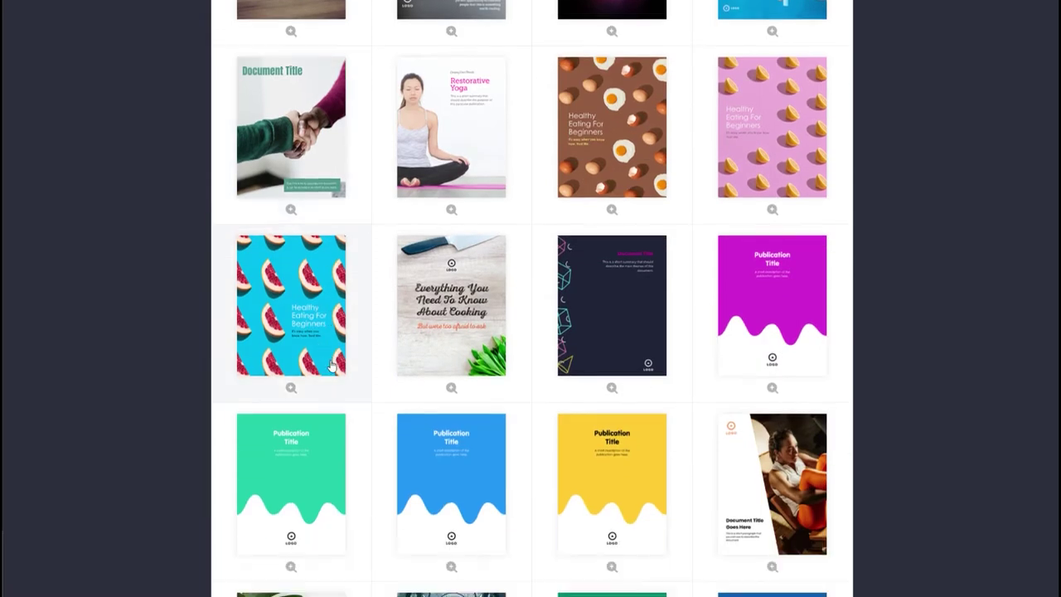
scroll(309, 289, "down", 7)
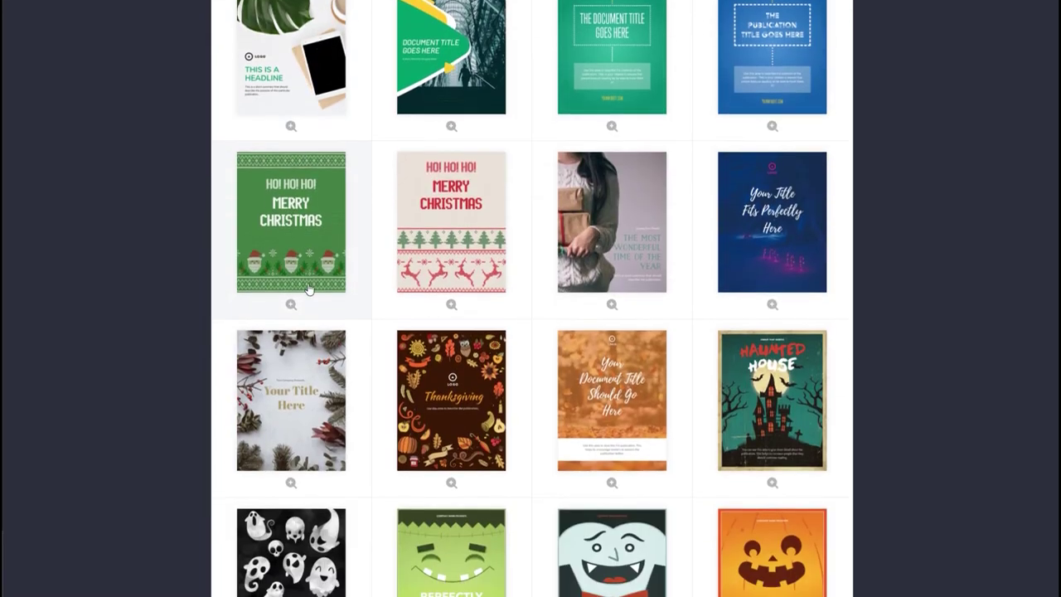
scroll(309, 288, "down", 3)
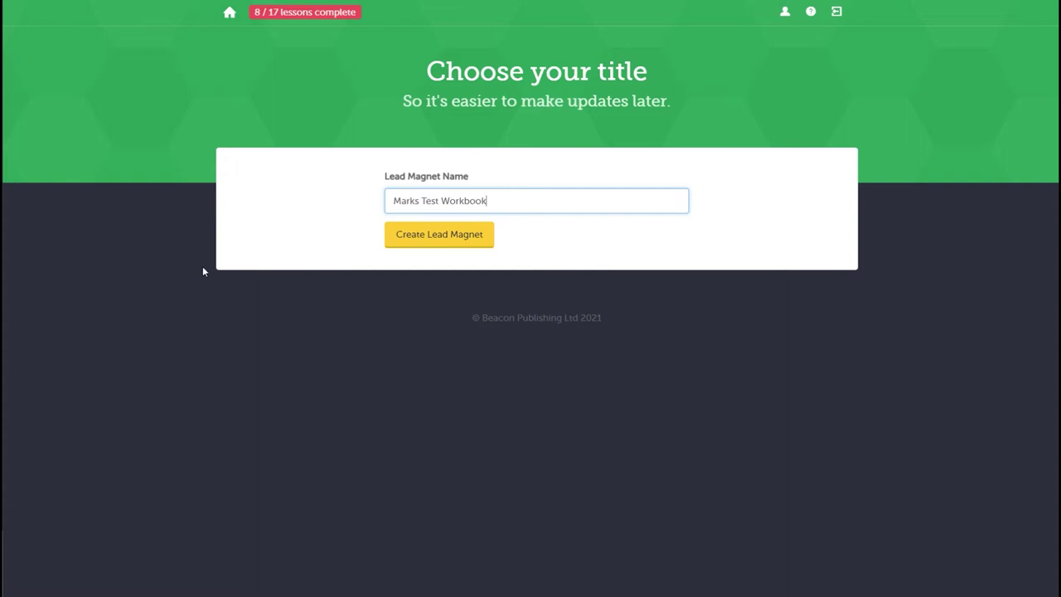
left_click(429, 235)
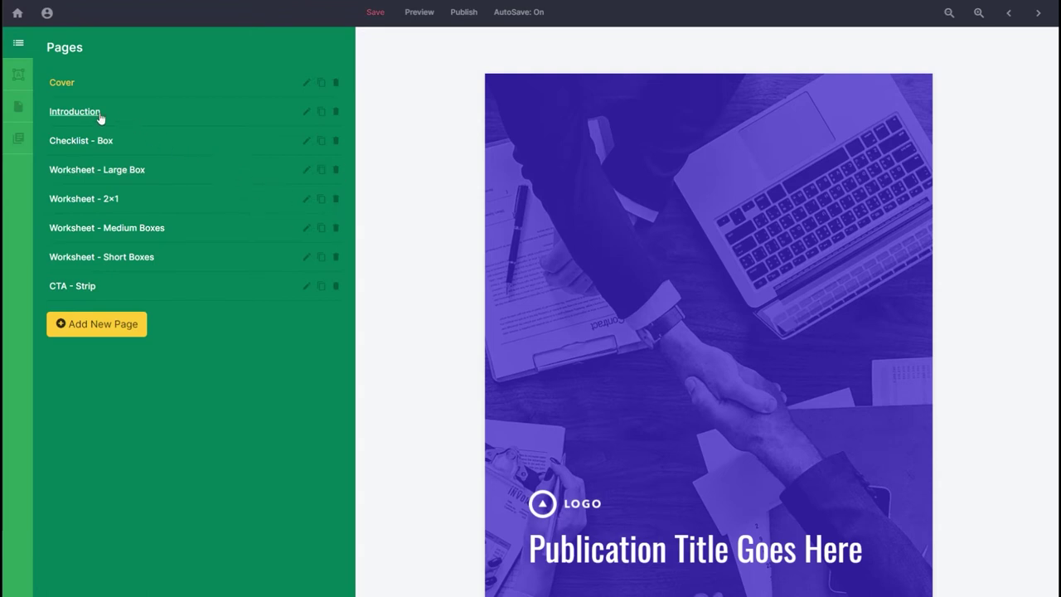
scroll(641, 238, "down", 2)
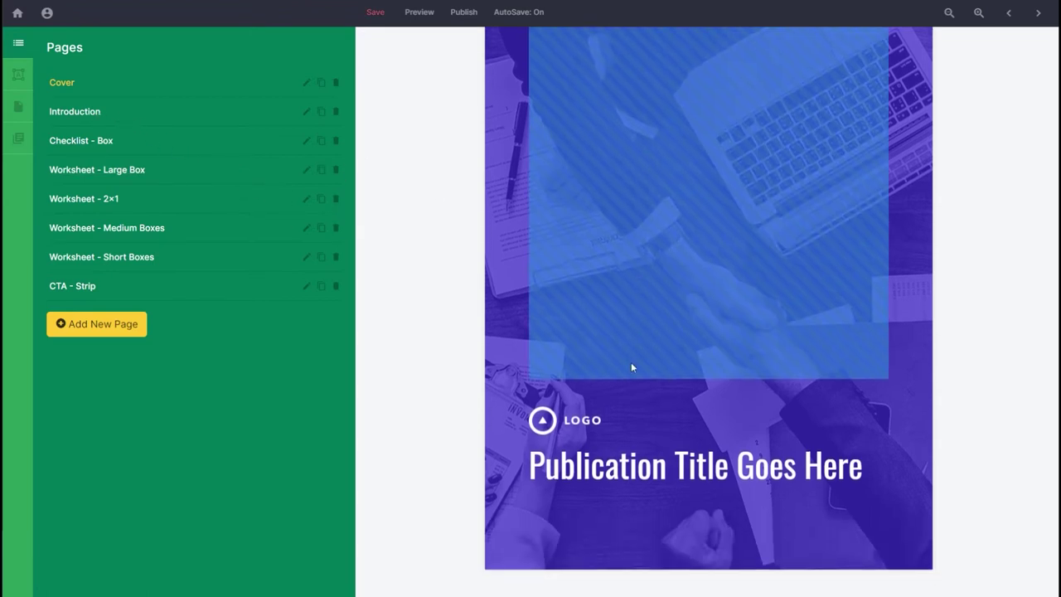
scroll(582, 362, "up", 2)
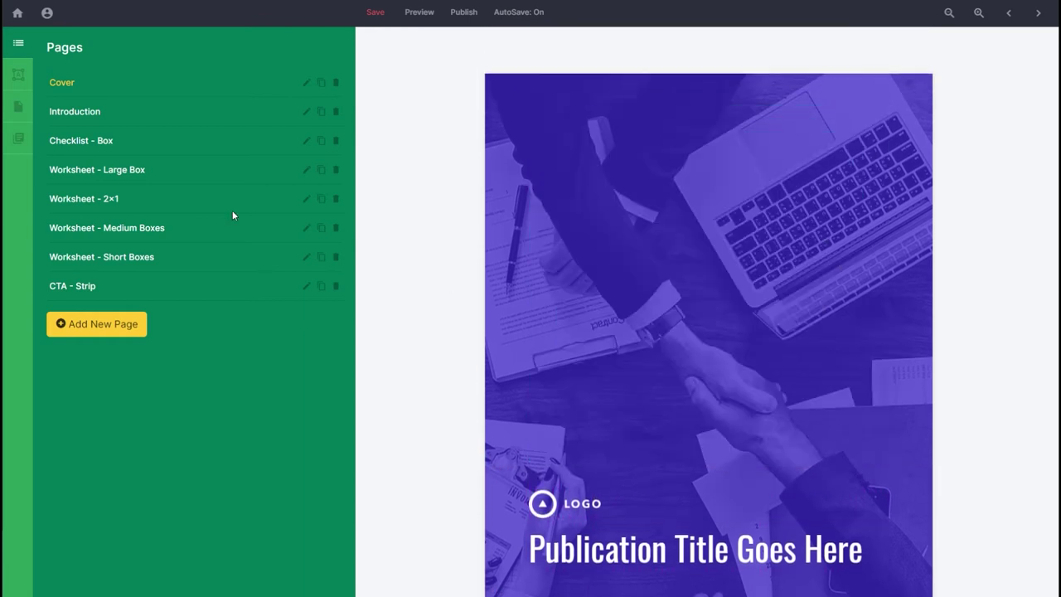
left_click(73, 121)
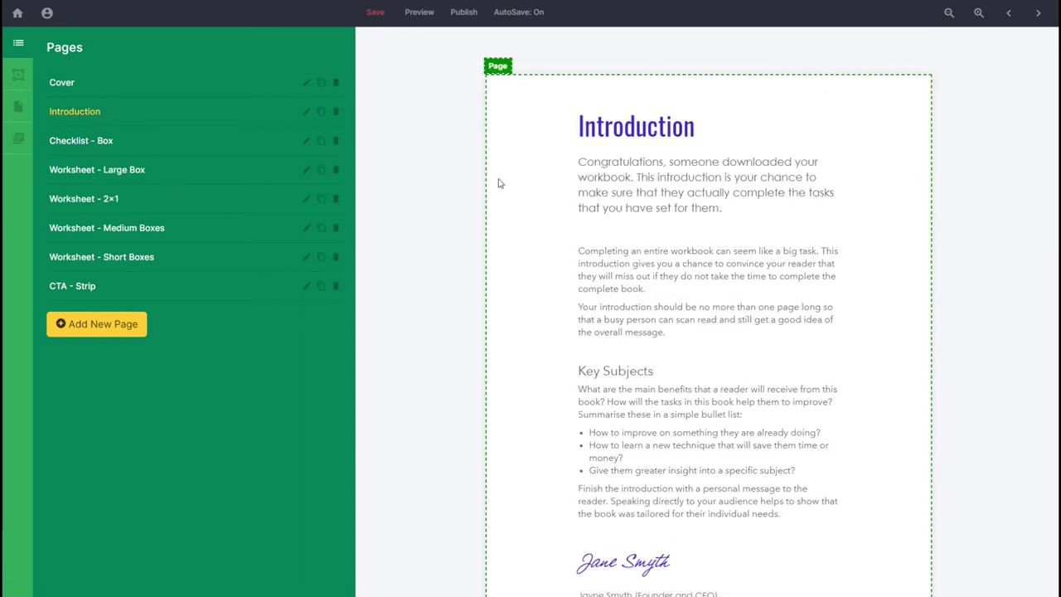
left_click(107, 146)
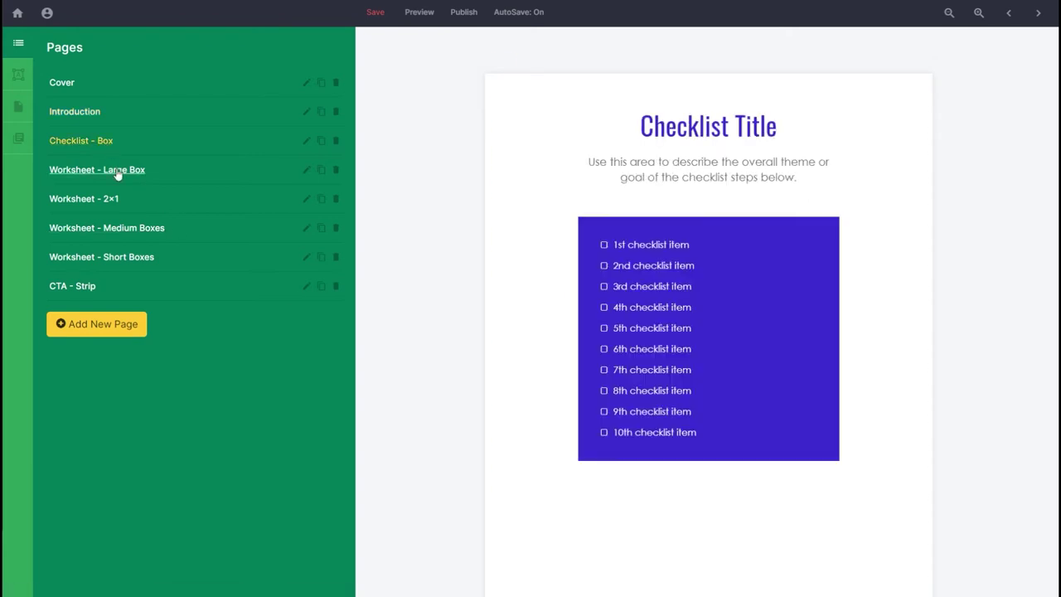
left_click(117, 171)
left_click(81, 208)
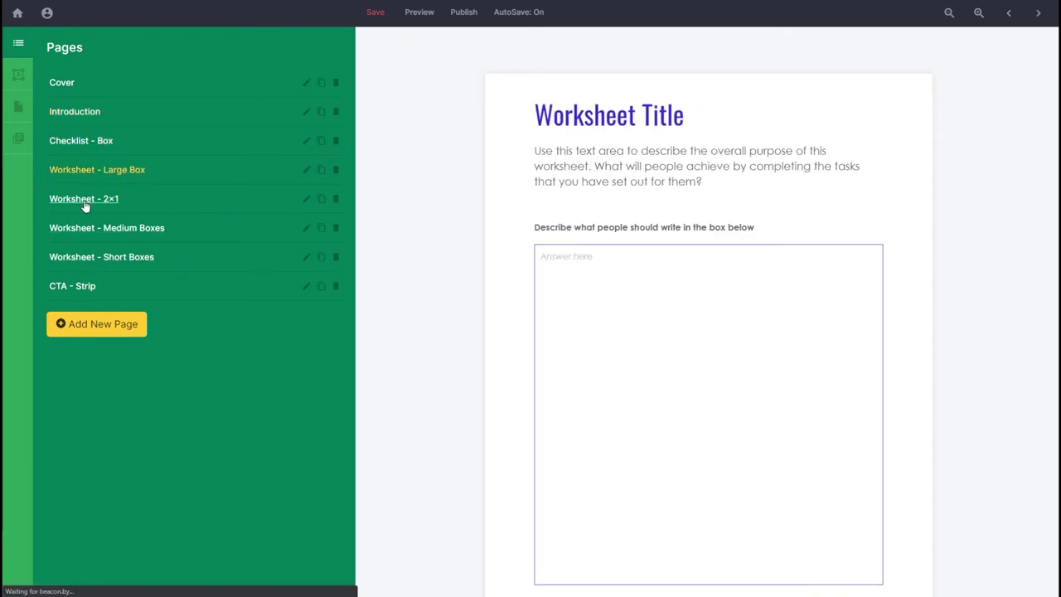
scroll(589, 229, "down", 1)
scroll(587, 232, "up", 1)
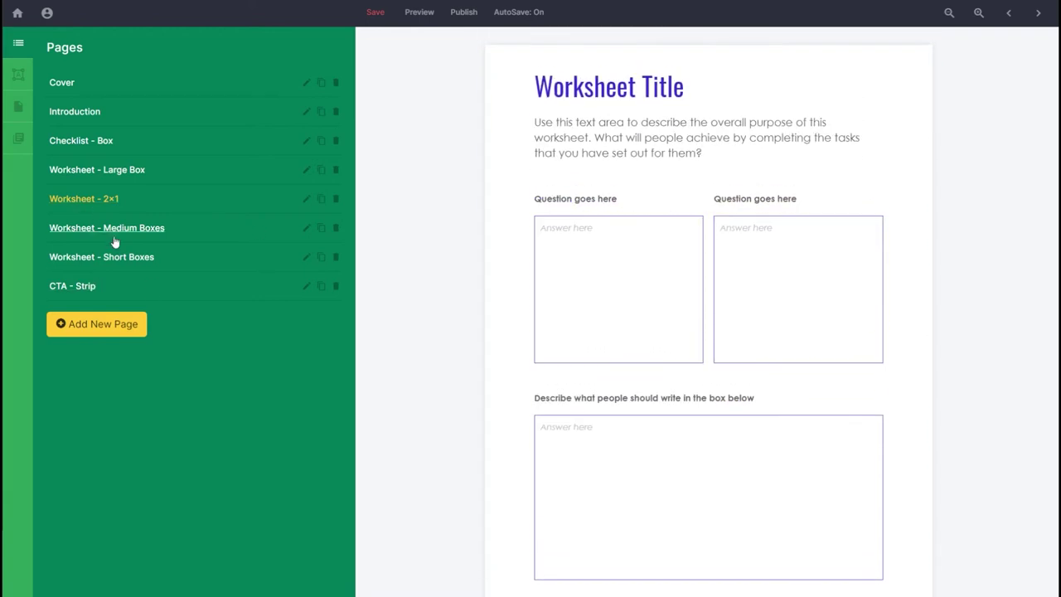
left_click(114, 230)
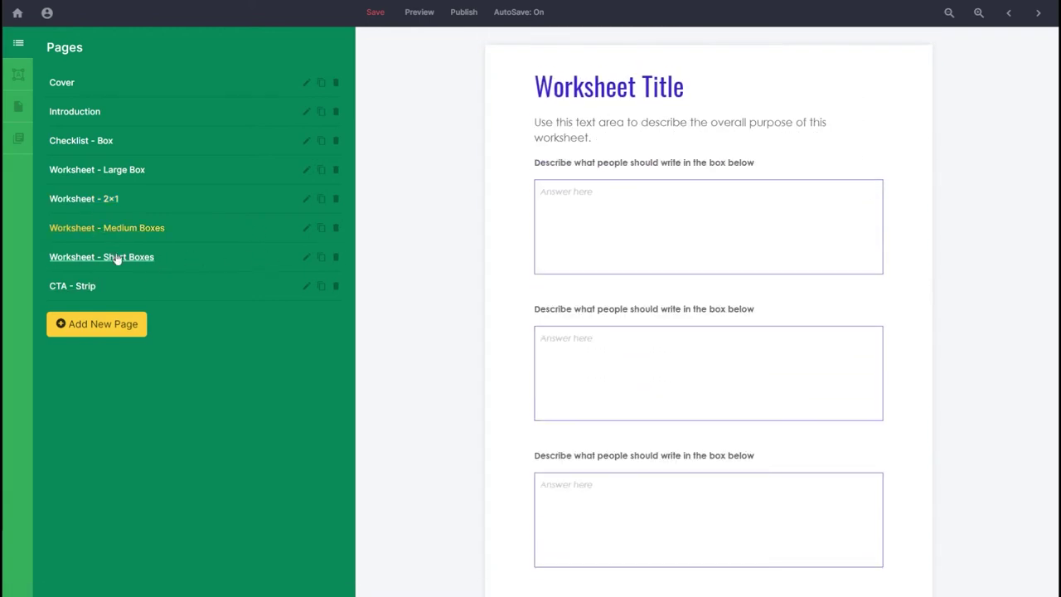
left_click(117, 260)
left_click(73, 291)
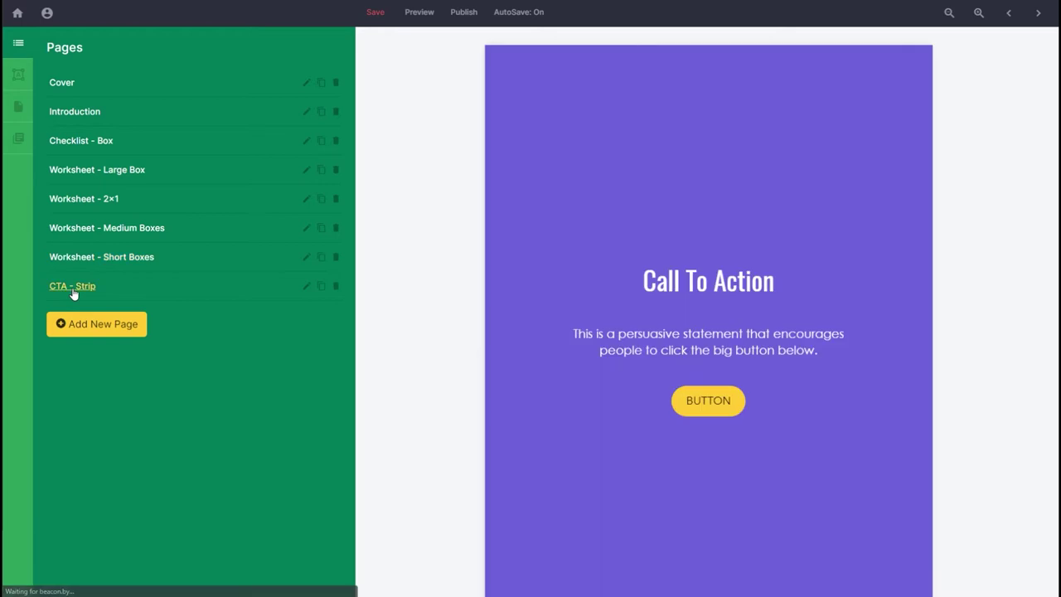
scroll(569, 301, "up", 1)
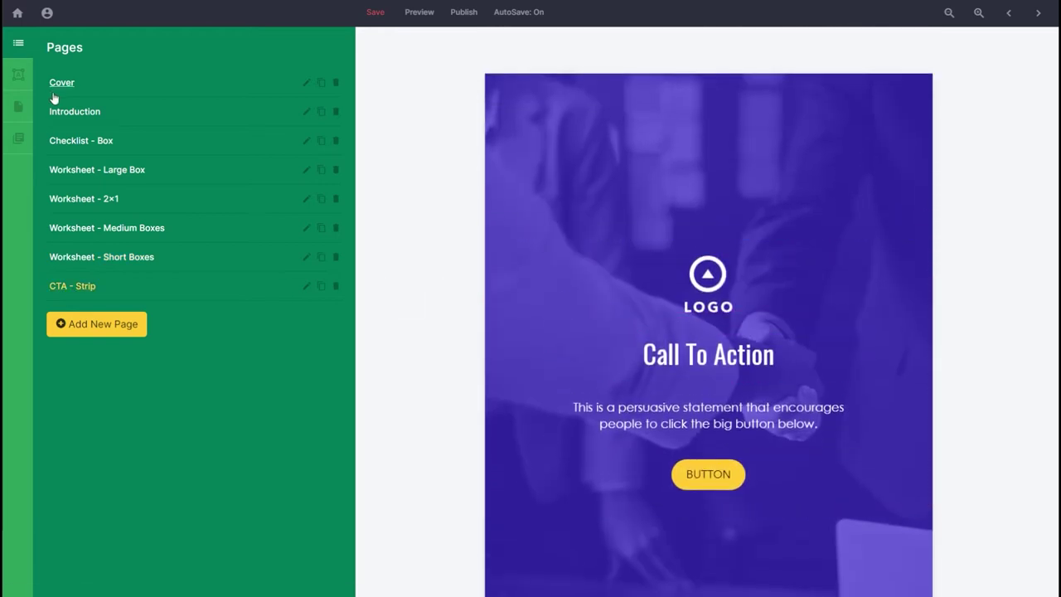
Return to the Cover page and swap the placeholder LOGO for the saved iindigo logo
left_click(50, 93)
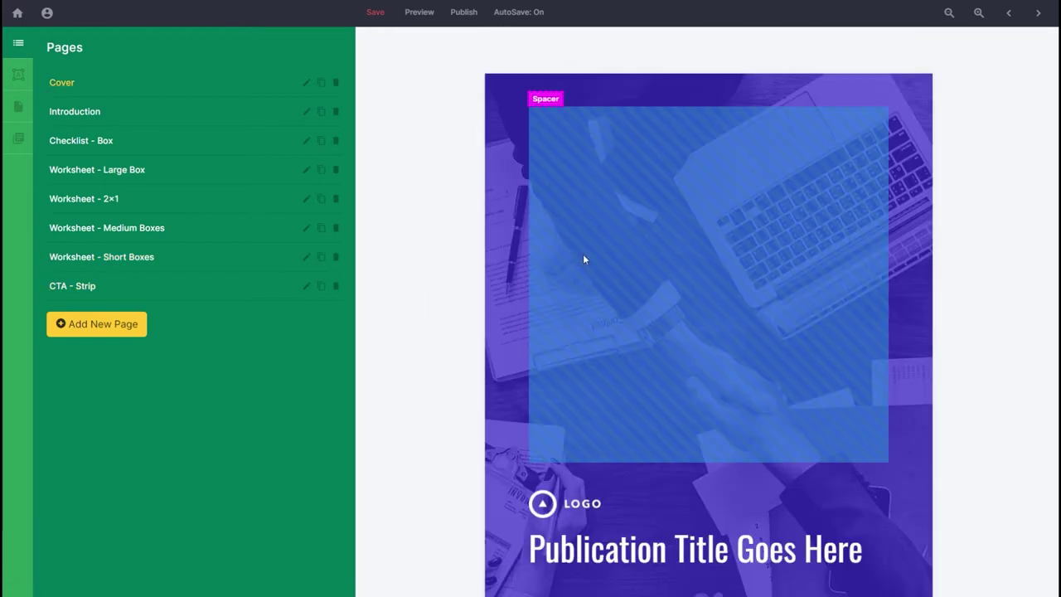
scroll(701, 235, "down", 3)
scroll(819, 313, "up", 1)
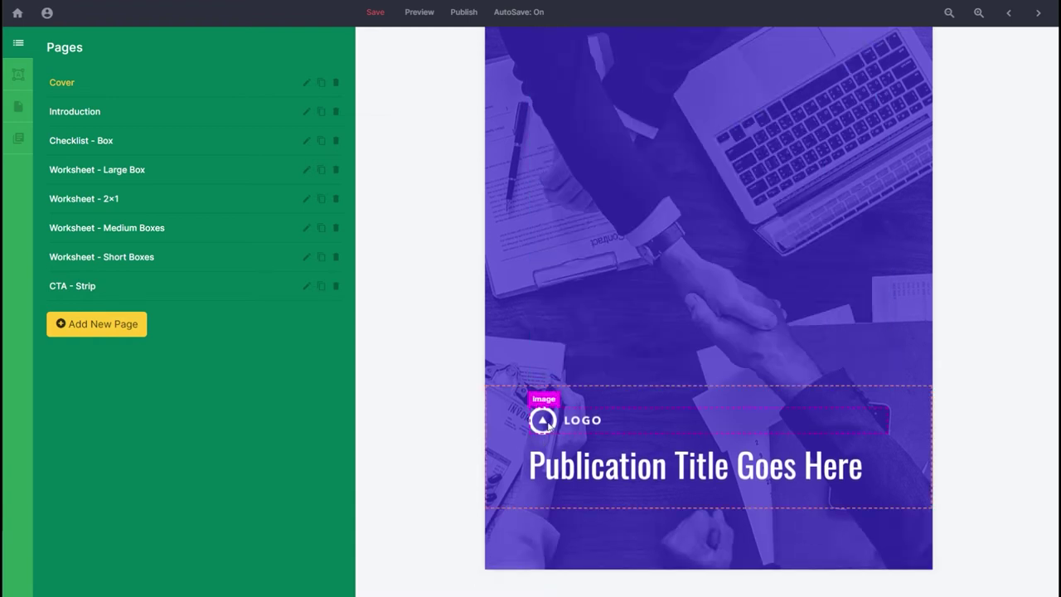
left_click(544, 421)
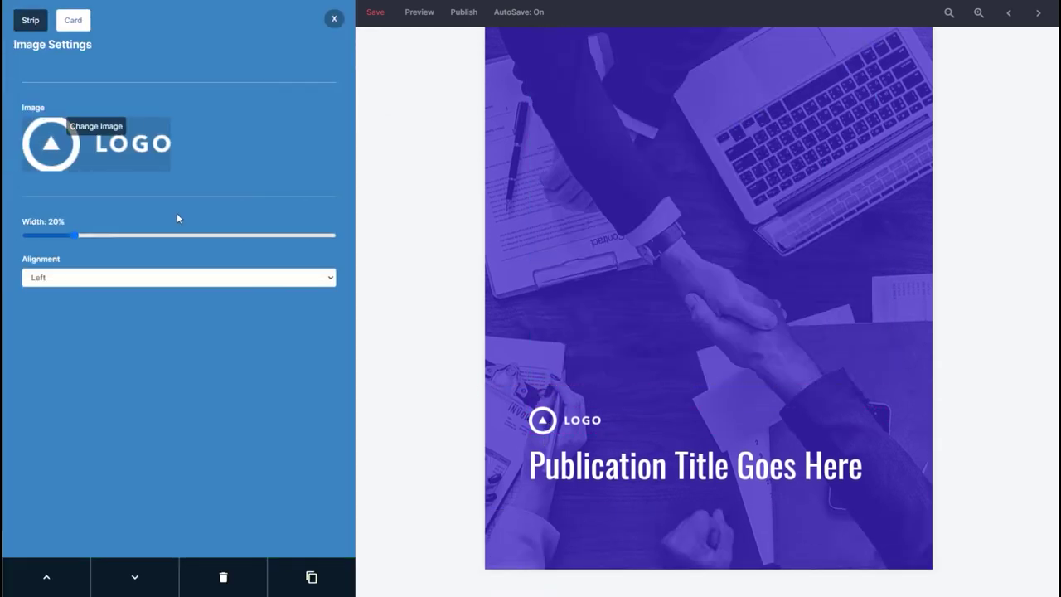
left_click(87, 129)
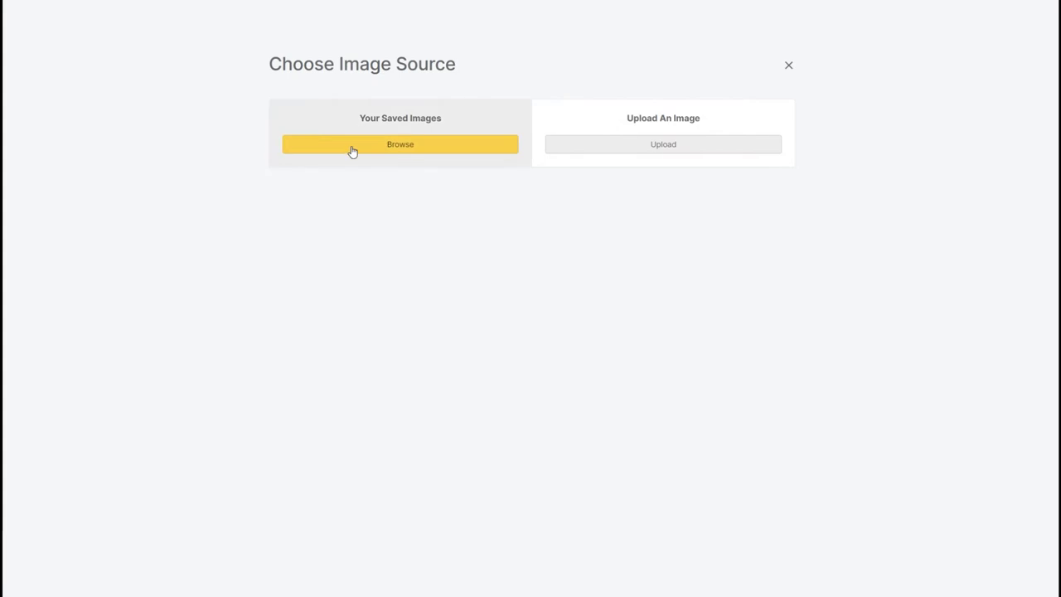
left_click(352, 151)
left_click(332, 241)
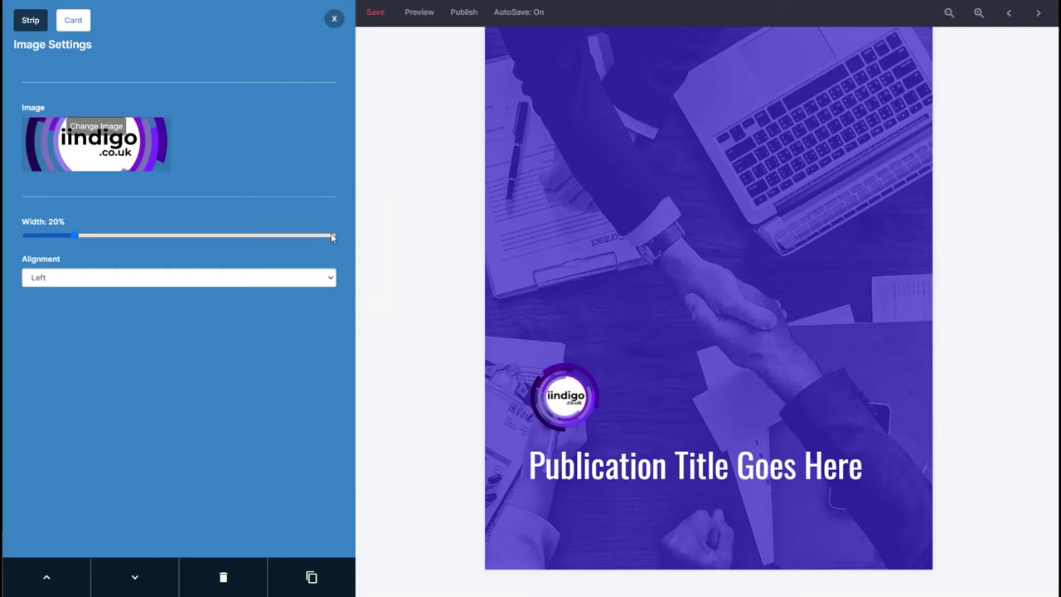
left_click(640, 474)
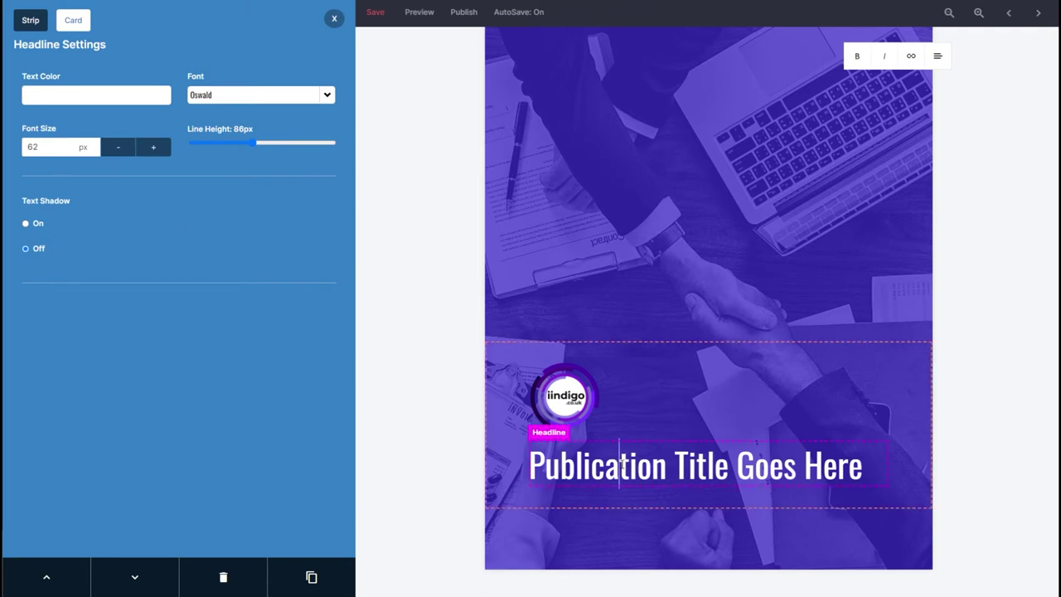
Retitle the cover headline 'Marks Test Workbook'
key("ctrl+a")
type("Ma")
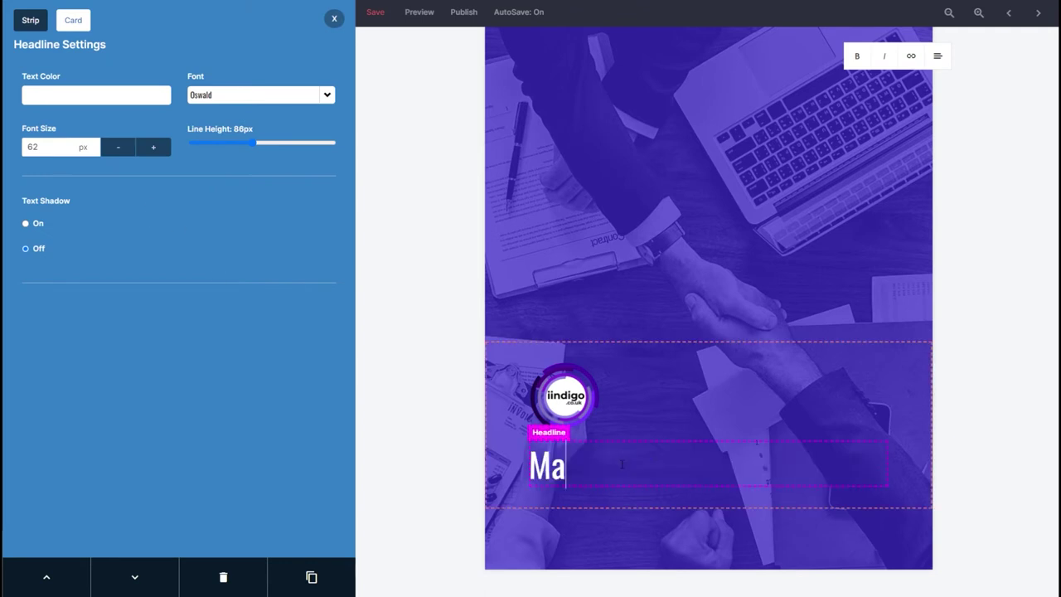
type("rks Test Workbook")
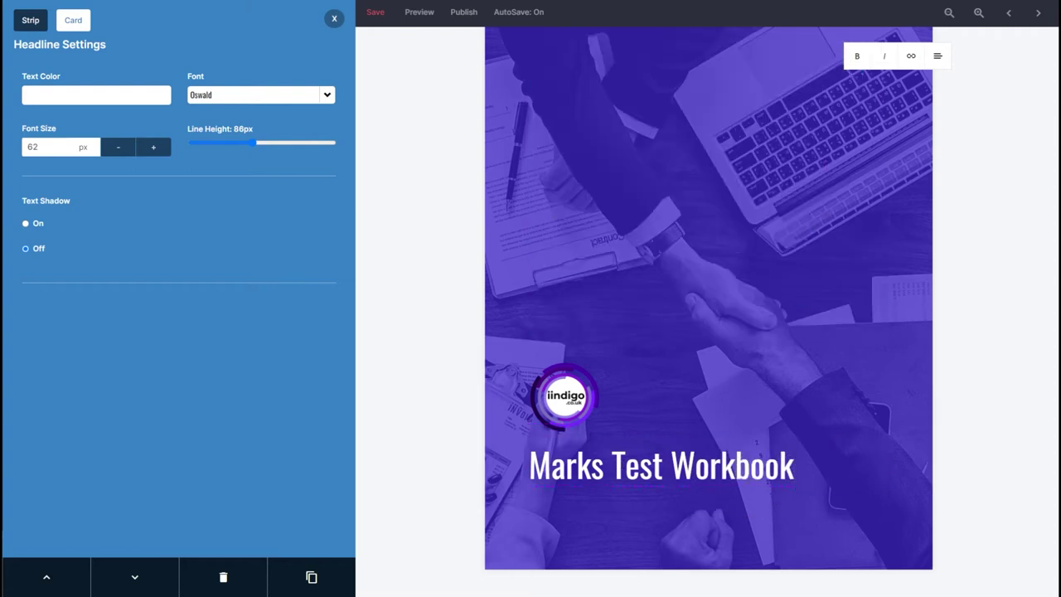
left_click(333, 20)
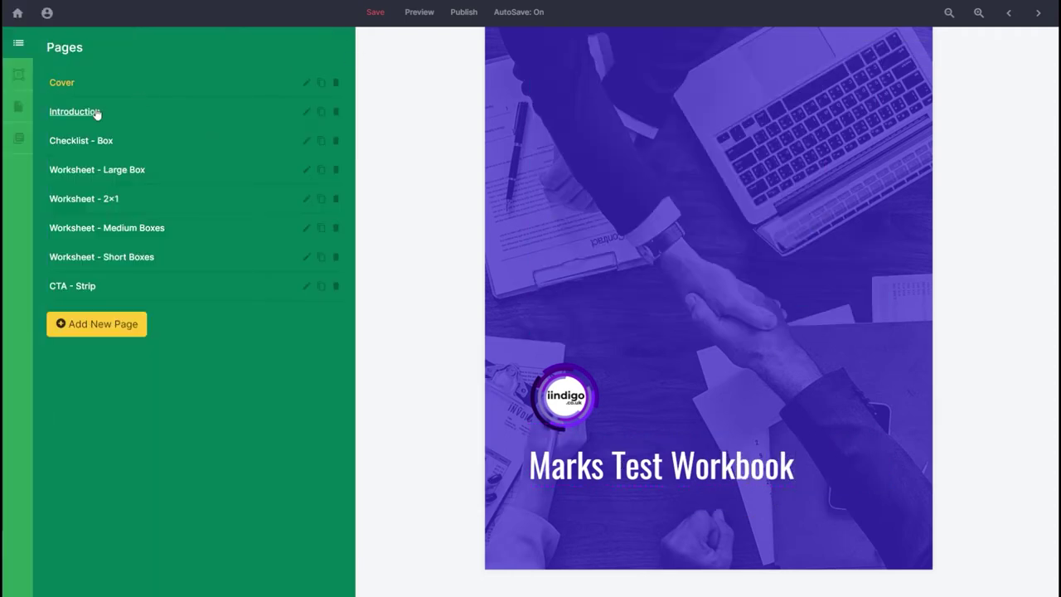
On the Introduction page, replace the handwritten signature with the author's name
left_click(96, 113)
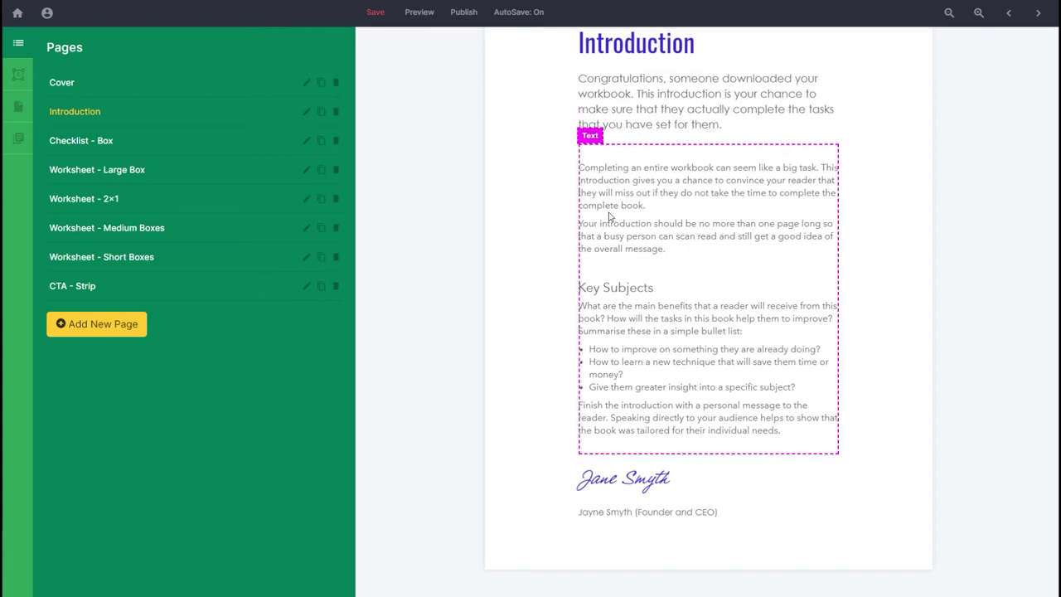
double_click(645, 479)
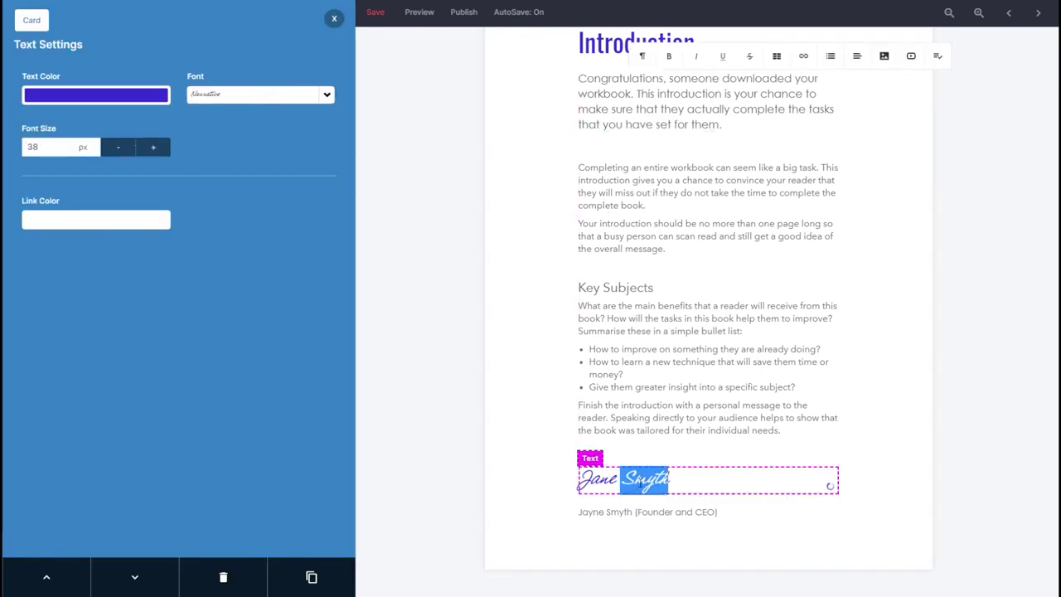
triple_click(640, 482)
type("Mark")
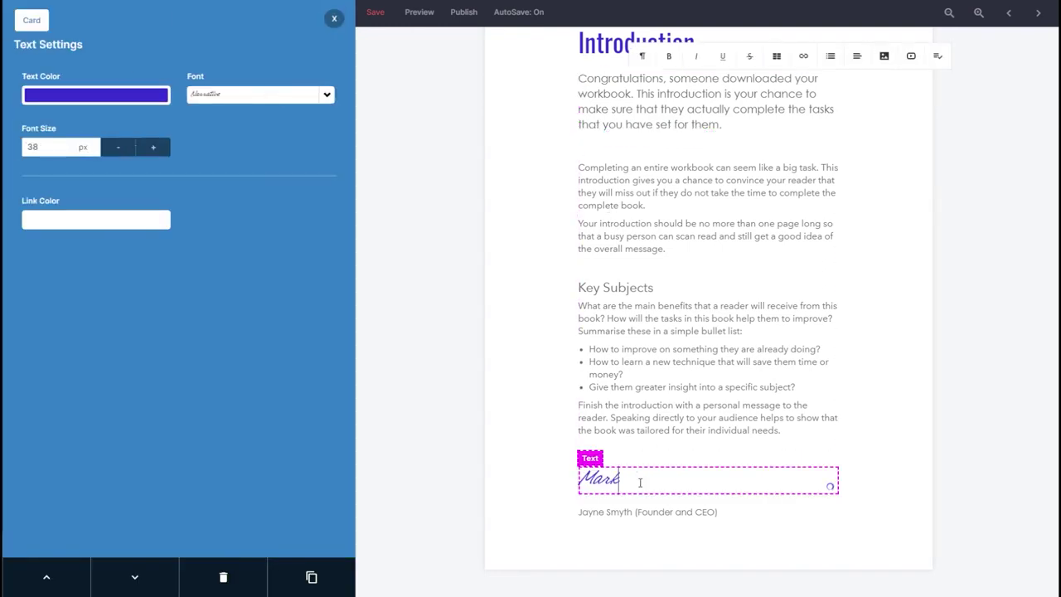
type(" J Draper")
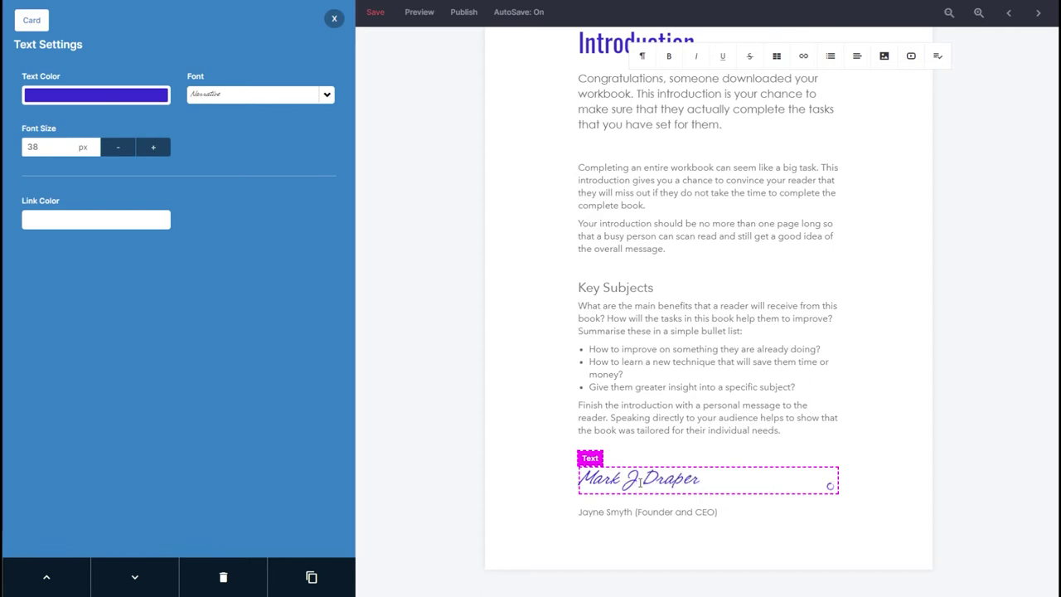
double_click(641, 511)
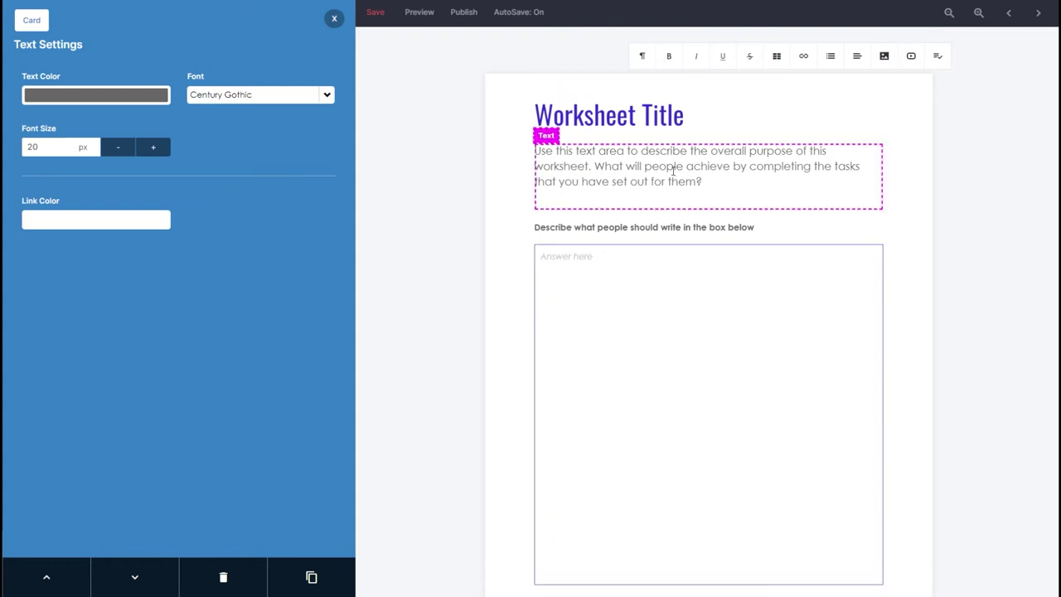
On the Worksheet - Large Box page, move the answer box card down and back up
mouse_move(667, 166)
left_mouse_down()
mouse_move(689, 392)
mouse_move(619, 296)
mouse_move(638, 152)
left_mouse_up()
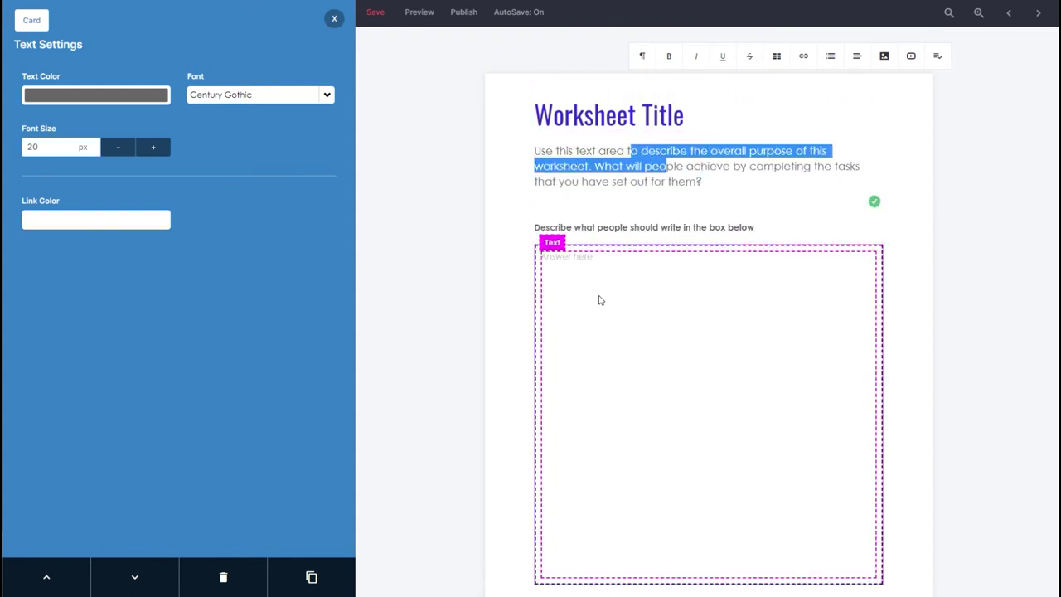
left_click(623, 337)
left_click(588, 303)
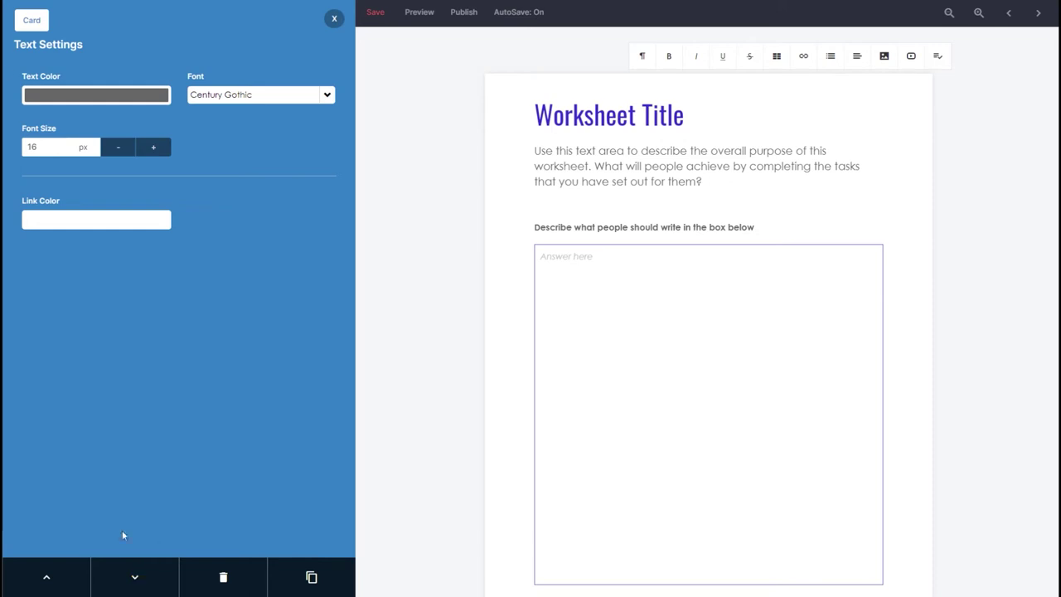
left_click(121, 582)
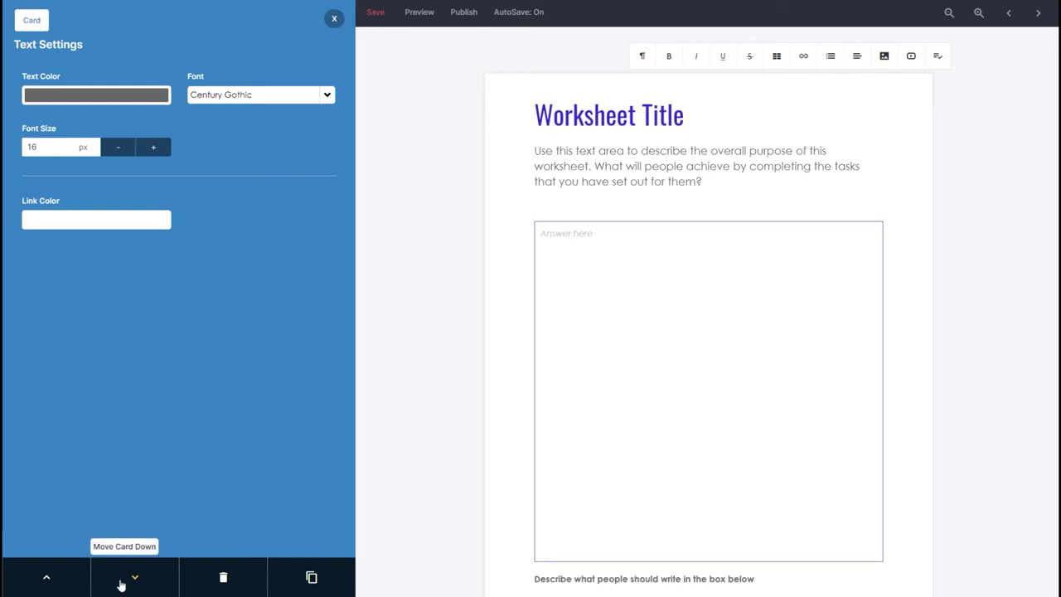
left_click(68, 586)
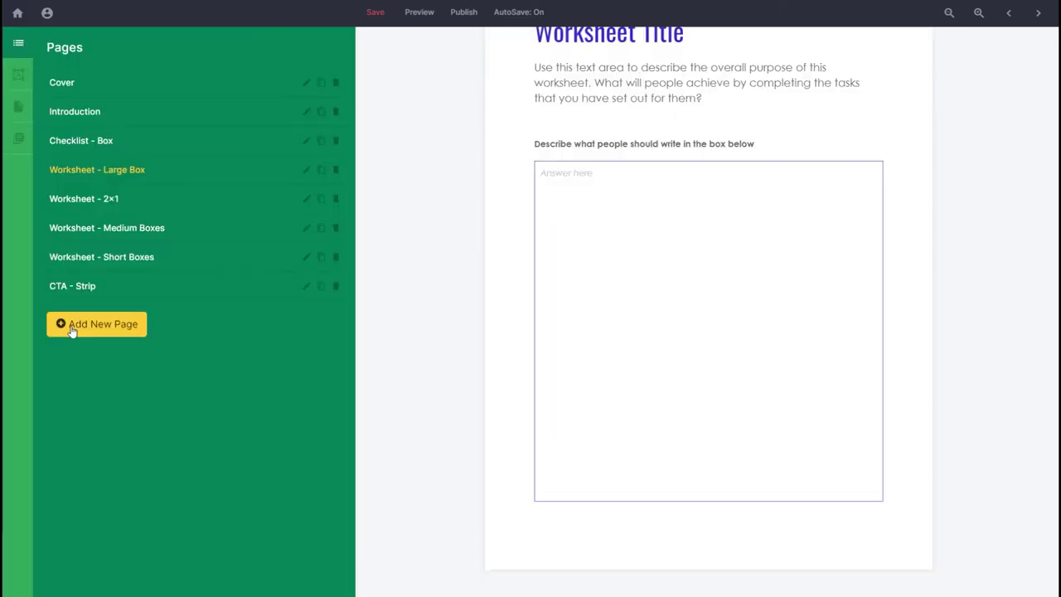
Add a blank page and place Quote, Gallery and Button cards on it, top to bottom
left_click(72, 332)
left_click(339, 248)
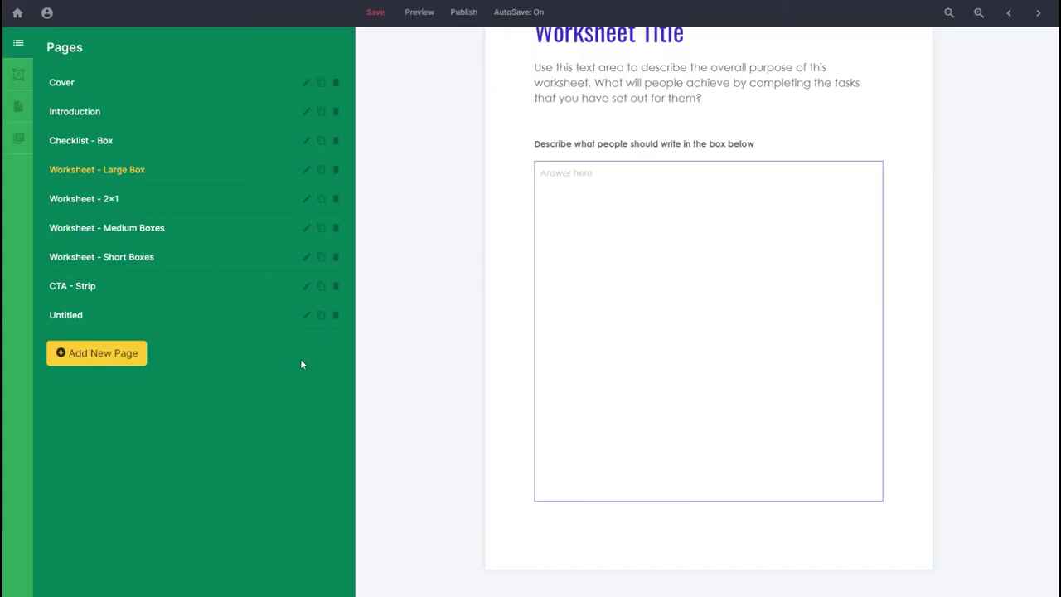
left_click(18, 75)
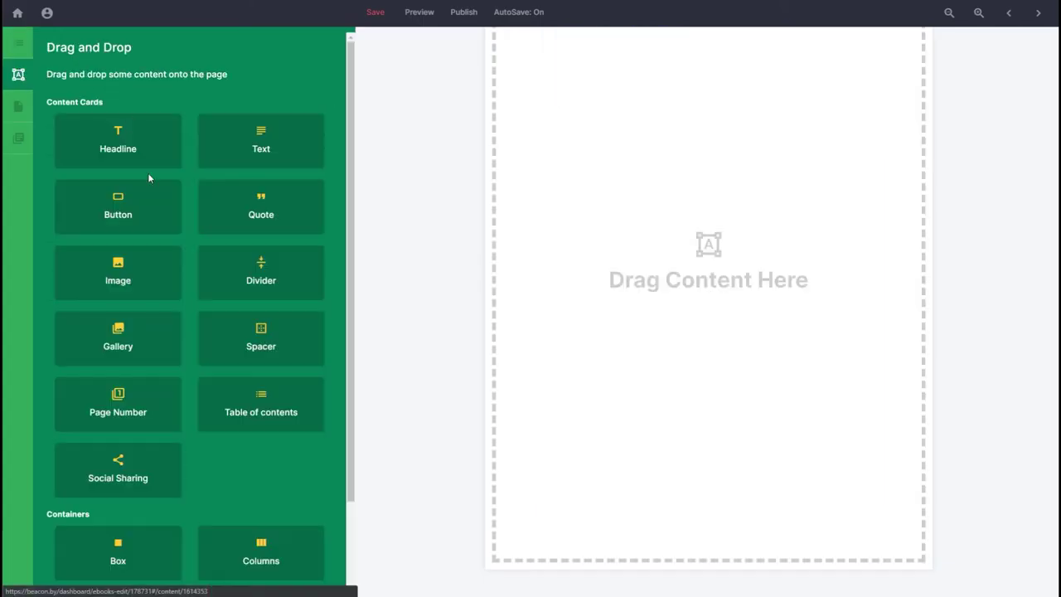
left_click_drag(225, 217, 668, 204)
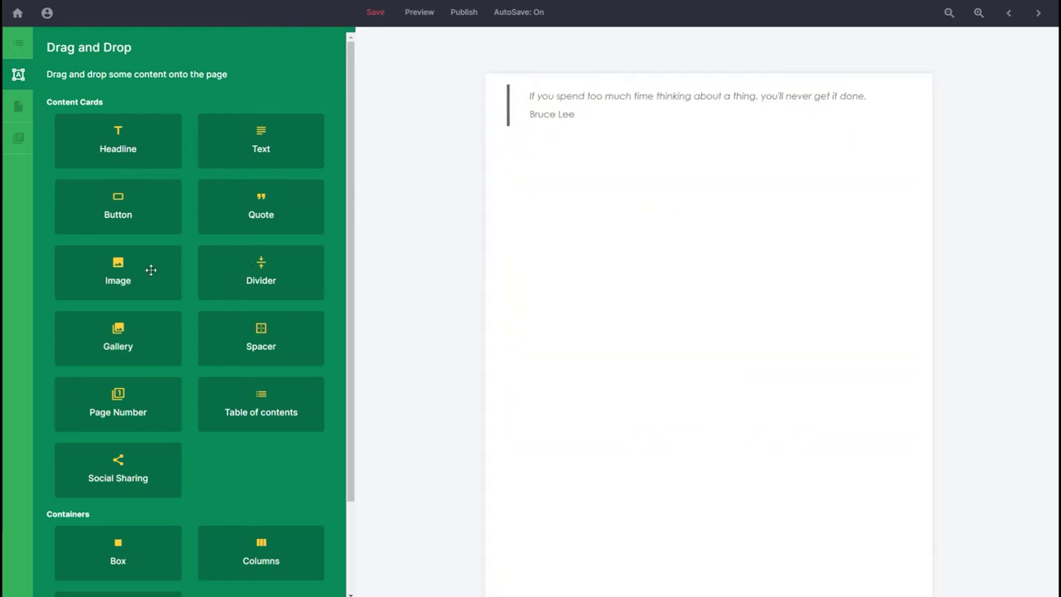
left_click_drag(117, 338, 665, 243)
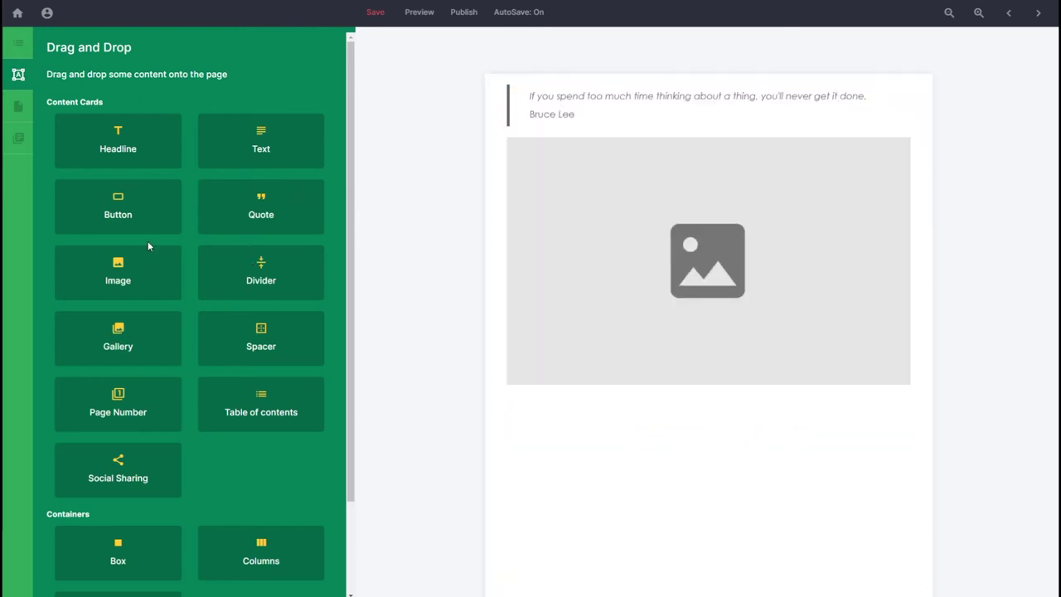
left_click_drag(113, 196, 658, 439)
Fill the gallery with the saved laptop-man photo
left_click(748, 287)
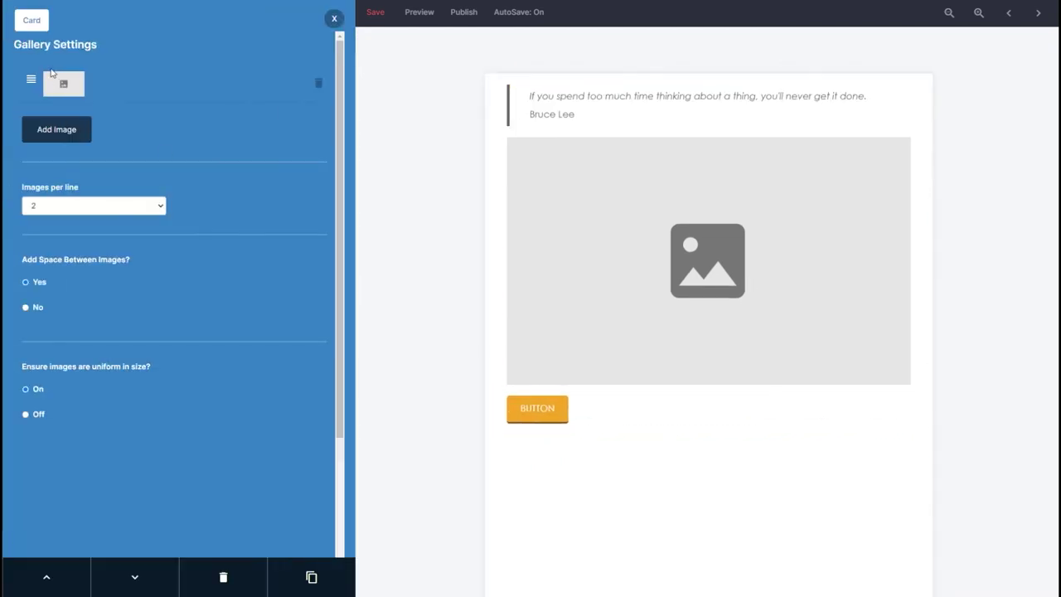
left_click(87, 127)
left_click(401, 144)
left_click(464, 240)
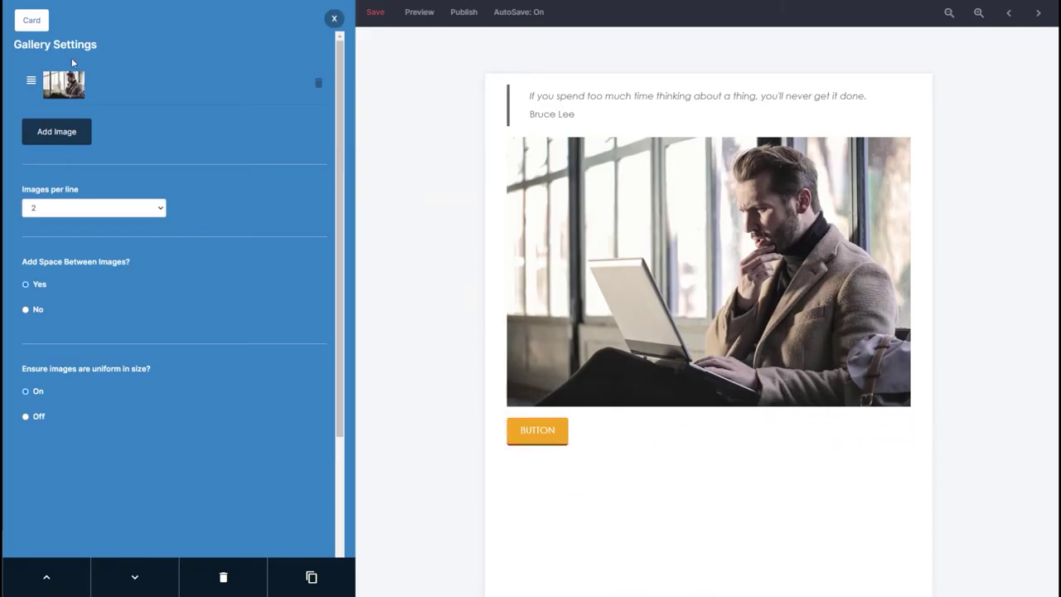
Set the button's Alignment to Center
left_click(540, 443)
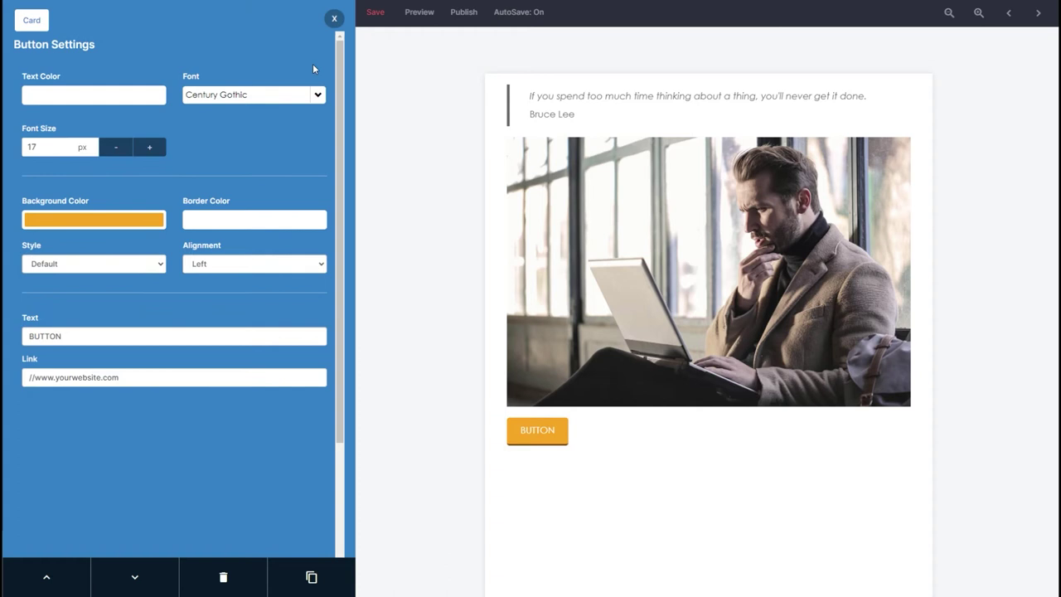
left_click(335, 18)
left_click(619, 442)
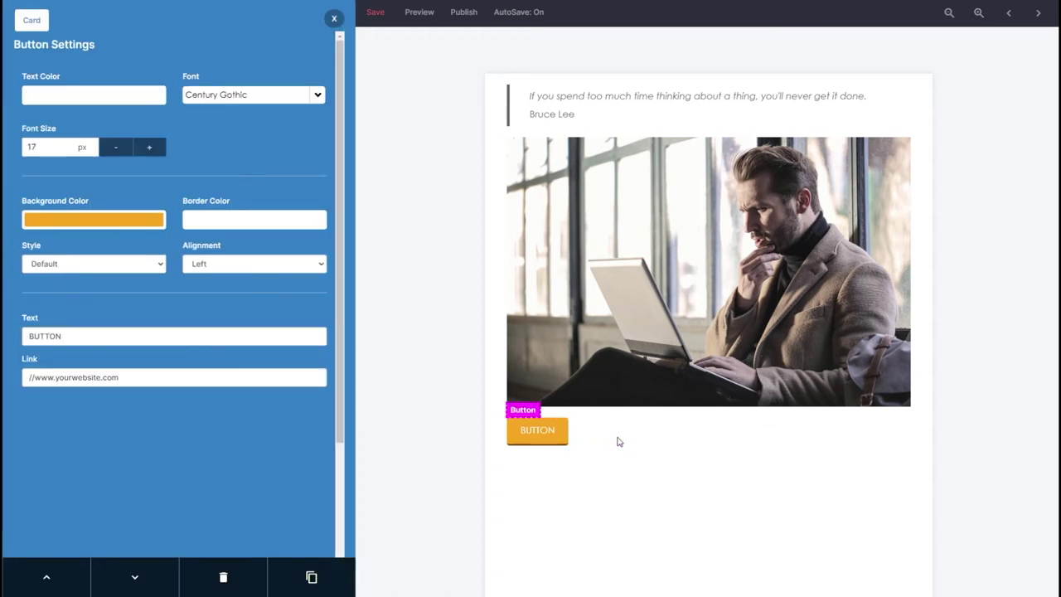
left_click(240, 264)
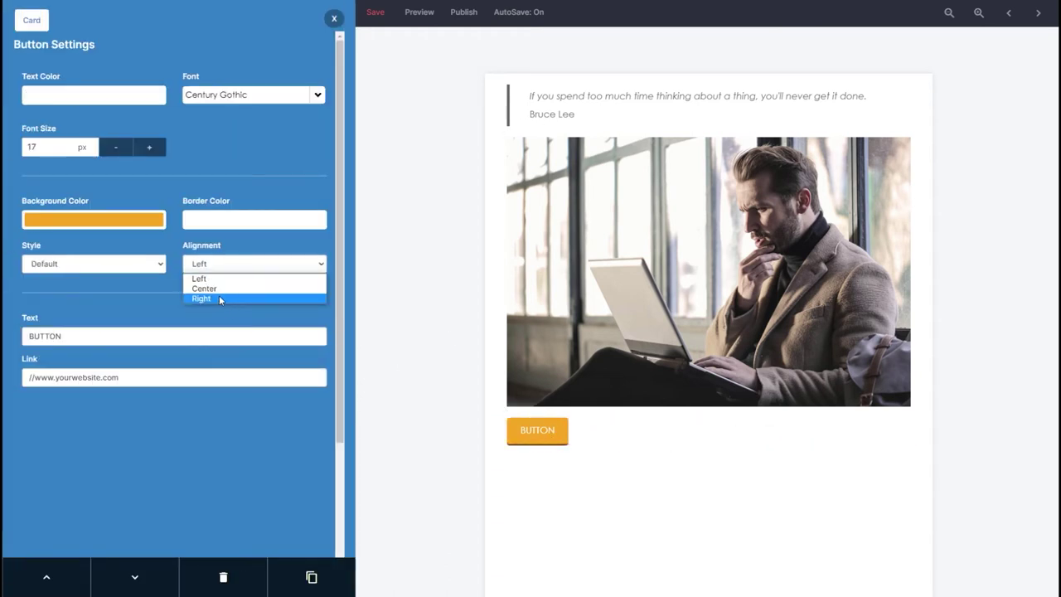
left_click(214, 288)
left_click(334, 18)
scroll(213, 199, "down", 1)
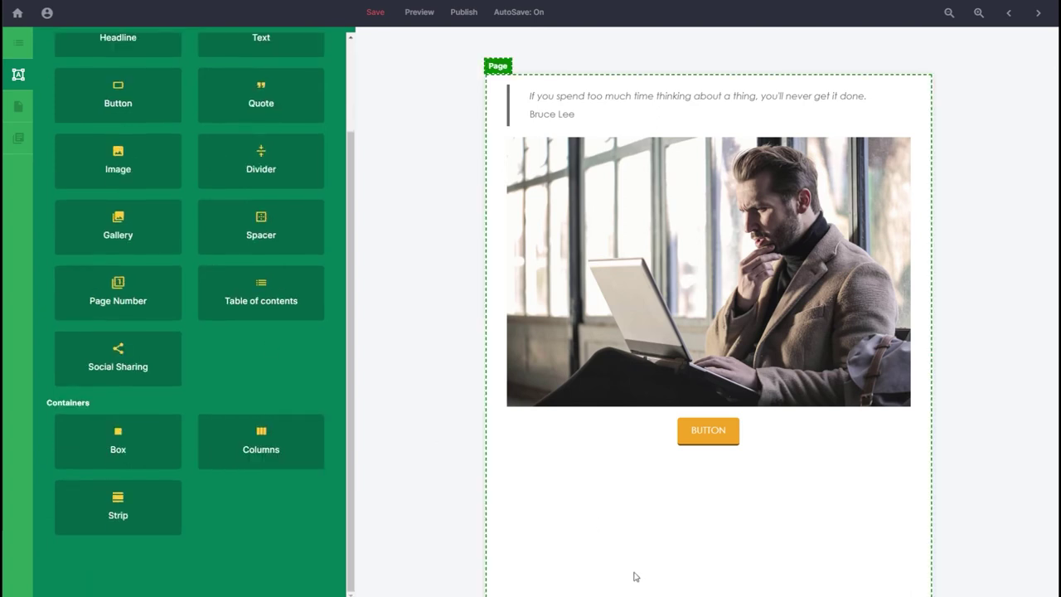
left_click(18, 106)
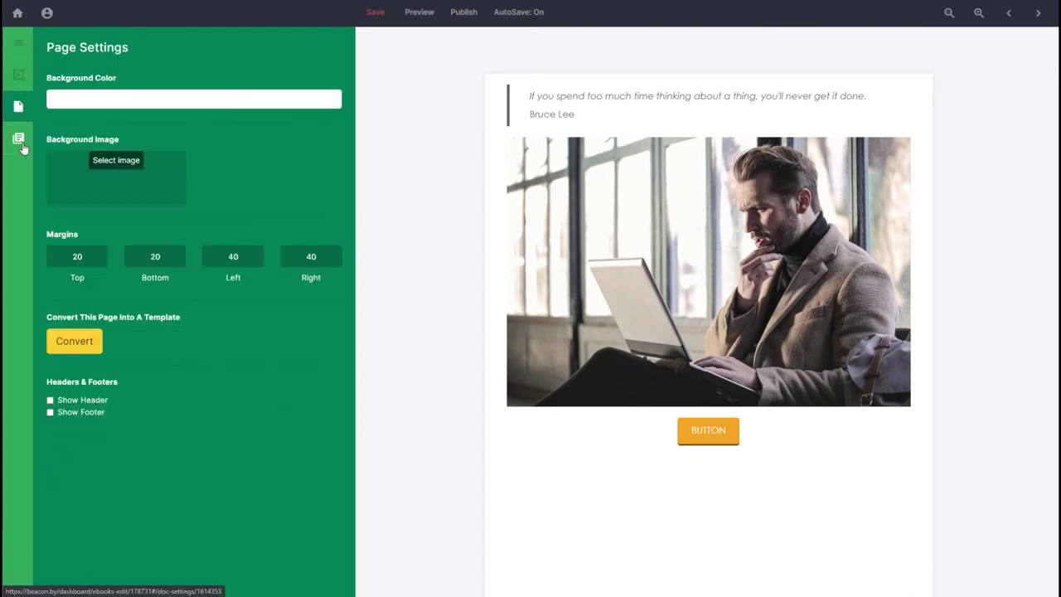
Step through Introduction, Mobile, Camera, General Equipment and Call to Action pages, then save and preview
left_click(23, 146)
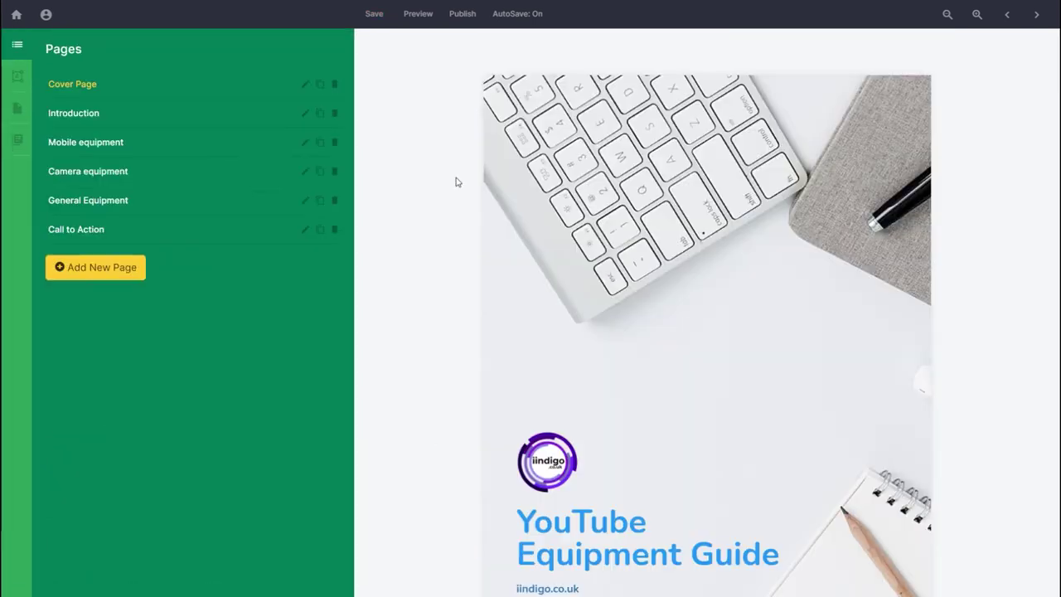
left_click(74, 116)
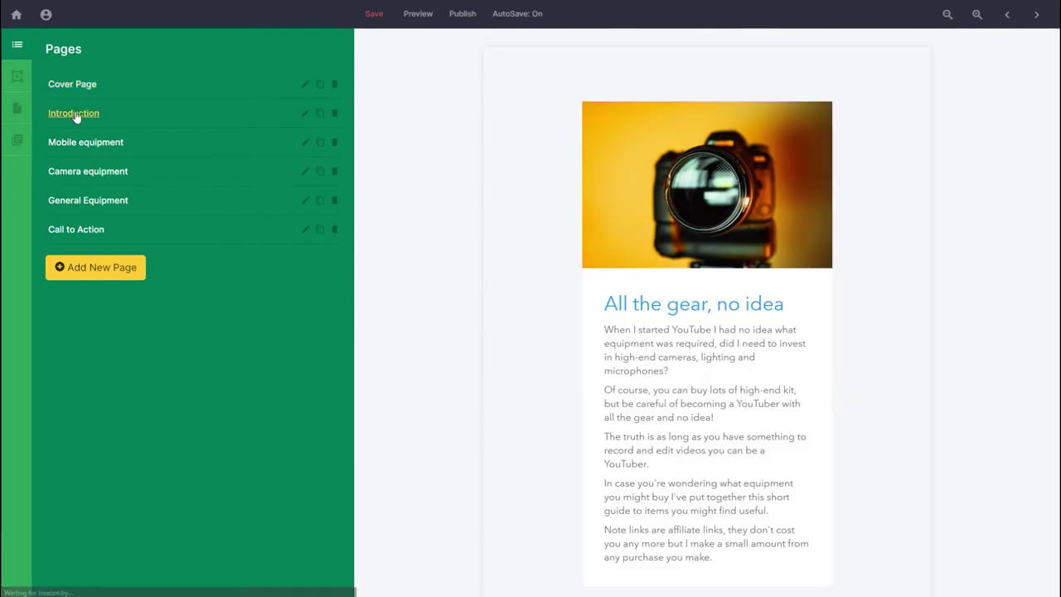
left_click(86, 142)
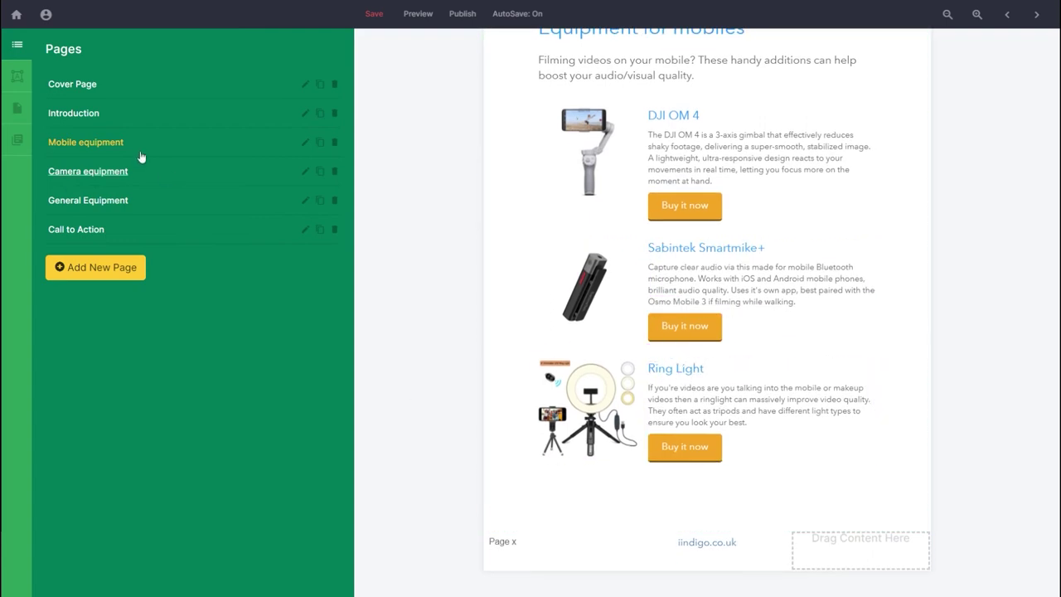
left_click(74, 174)
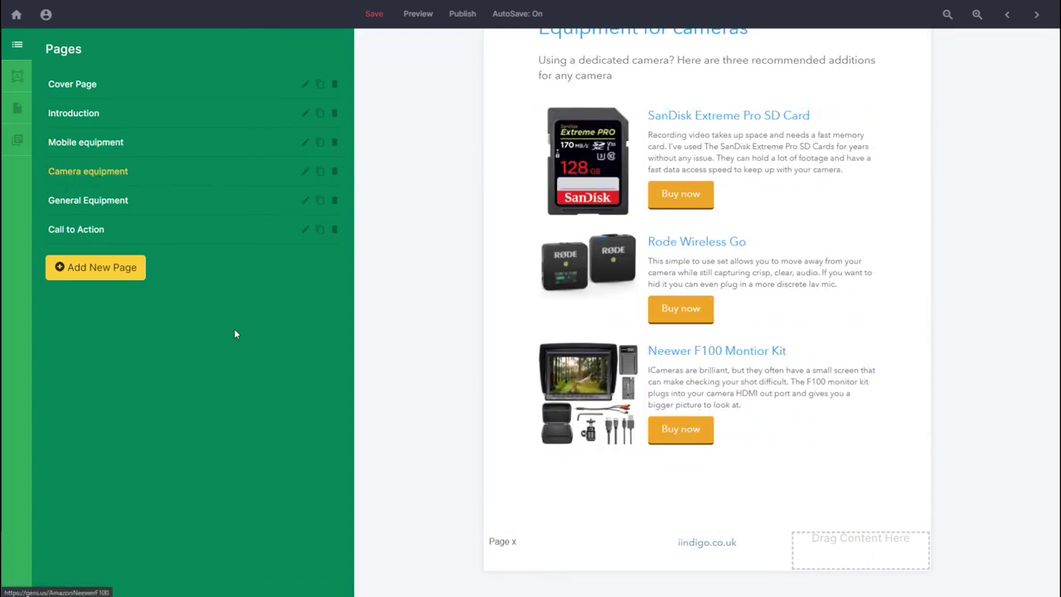
left_click(77, 203)
left_click(67, 234)
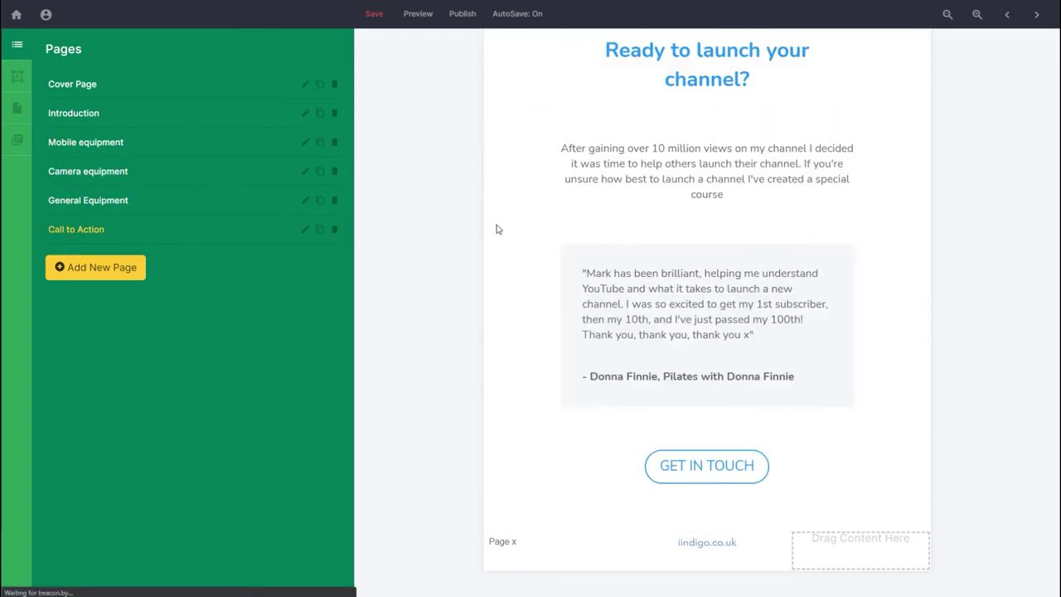
scroll(405, 100, "up", 2)
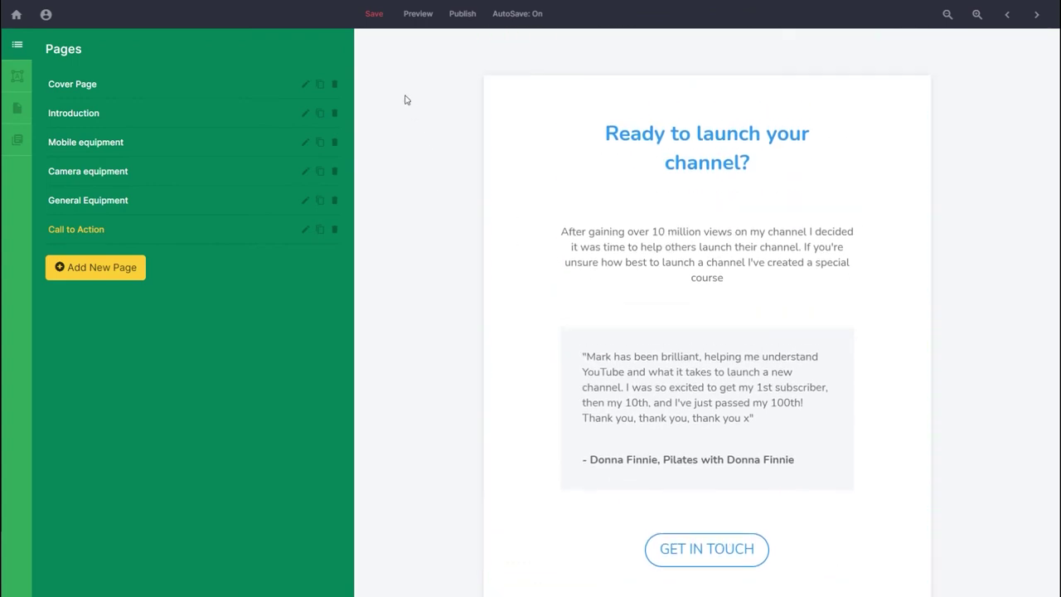
left_click(428, 16)
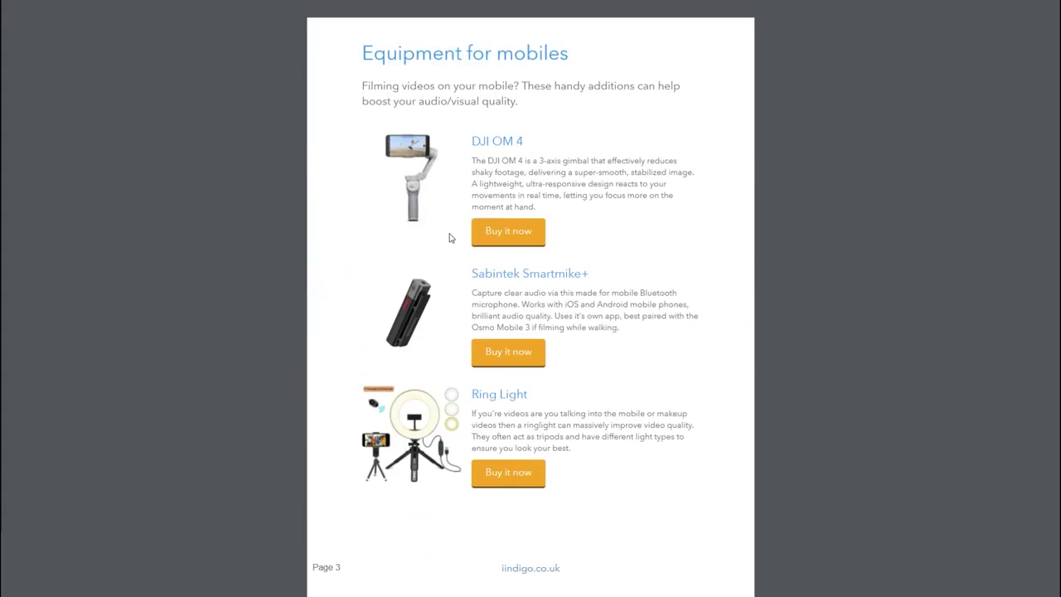
scroll(474, 300, "down", 10)
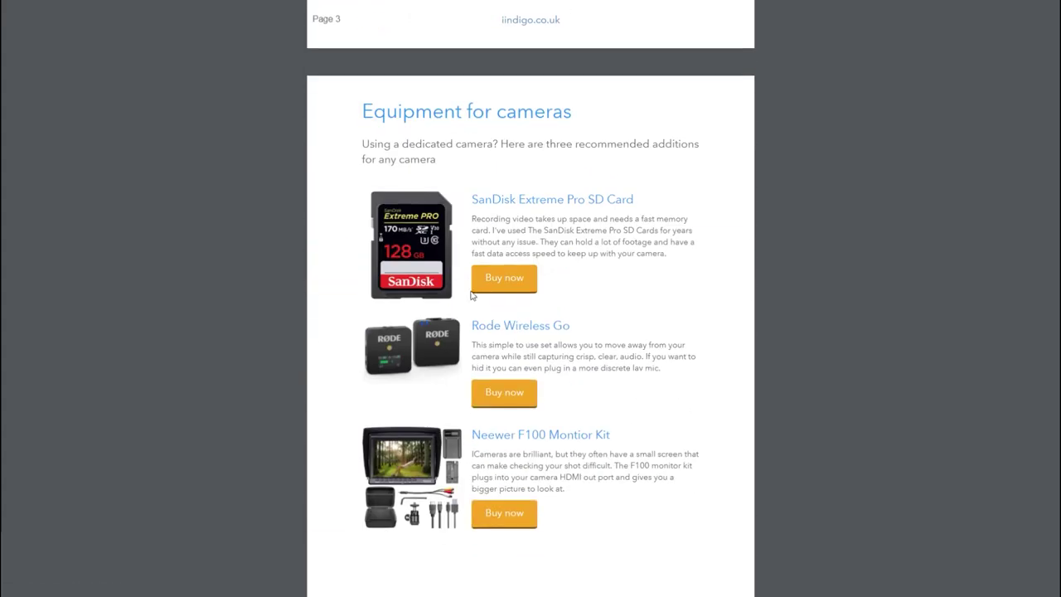
scroll(475, 308, "down", 10)
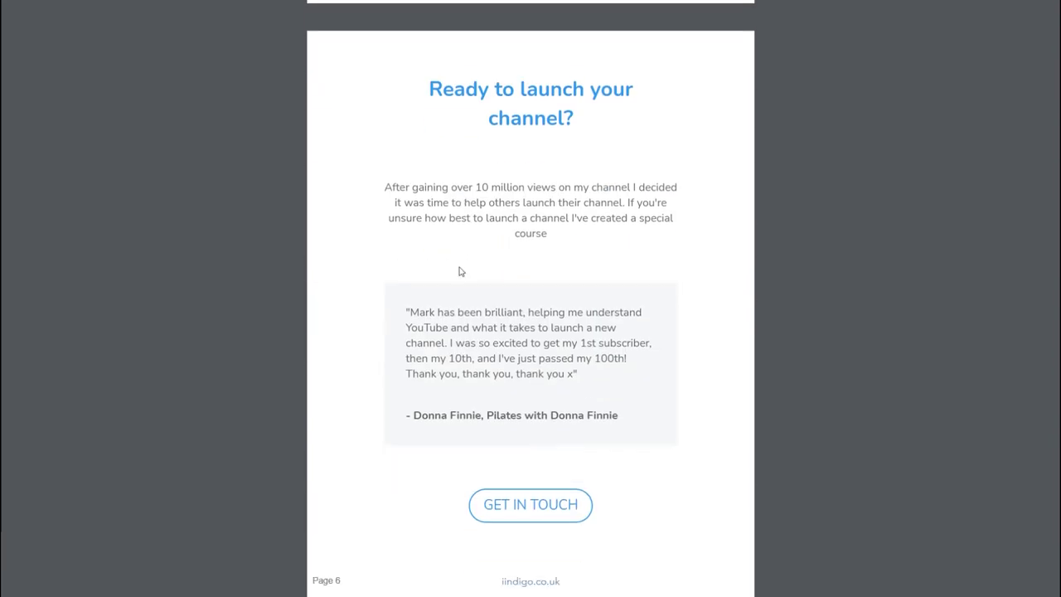
scroll(461, 262, "up", 5)
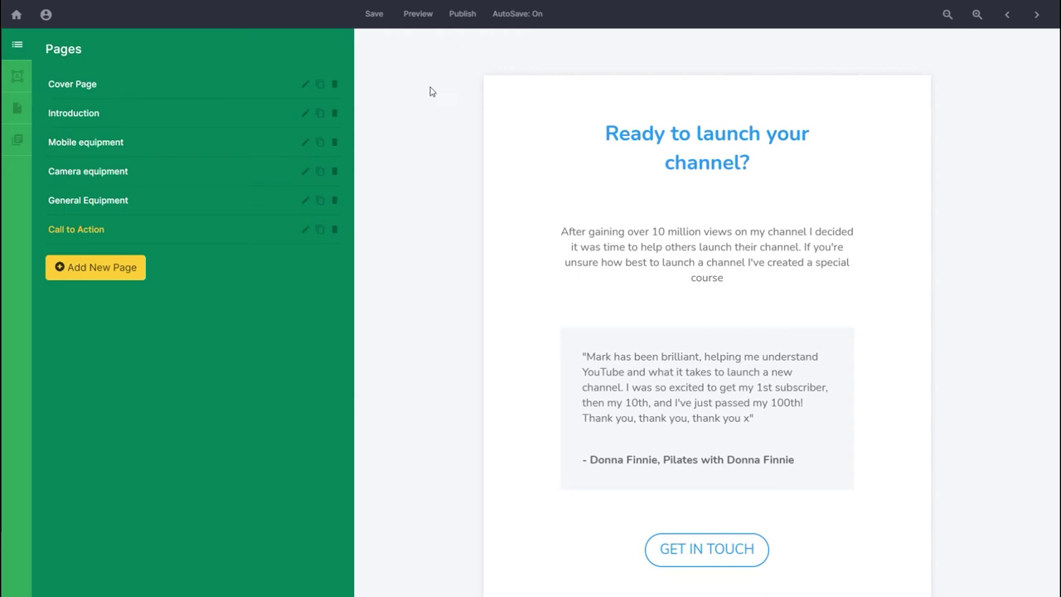
Review the Horizontal Bar, Inline Form and Content Upgrade publishing options
left_click(476, 16)
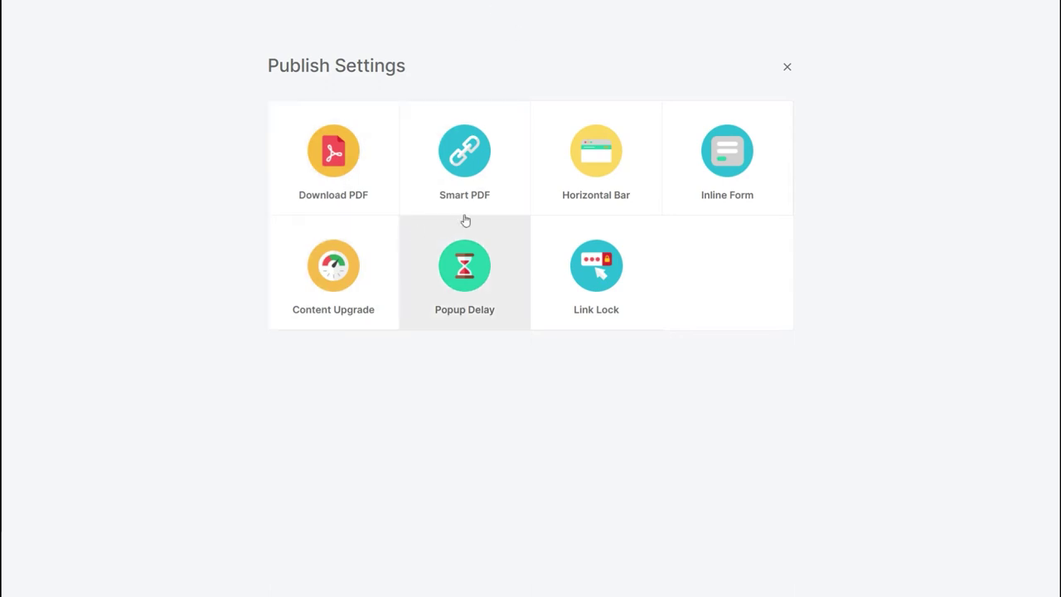
left_click(585, 178)
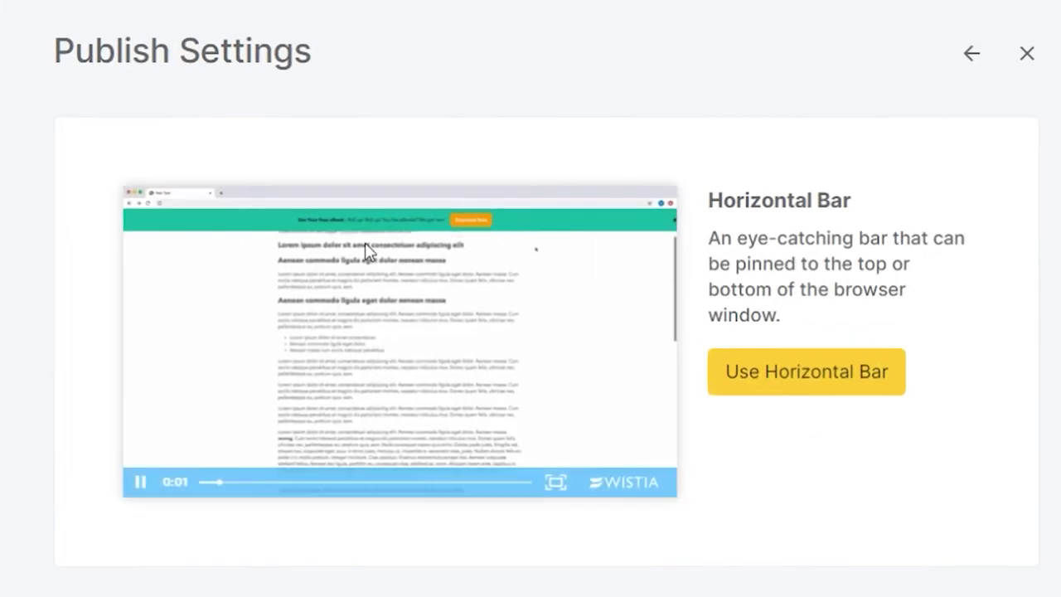
left_click(972, 54)
left_click(903, 240)
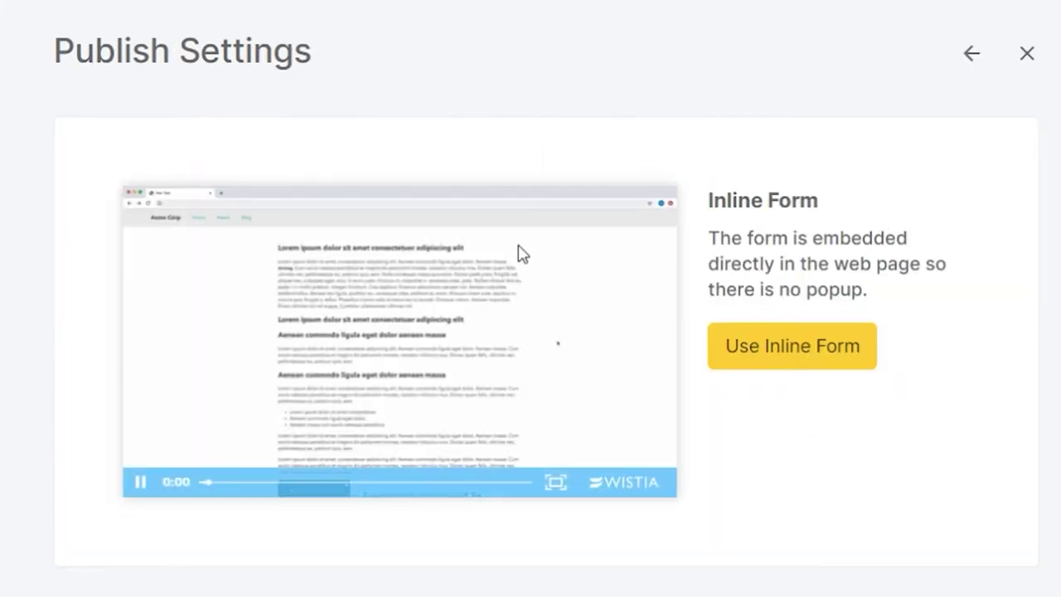
left_click(971, 53)
left_click(178, 431)
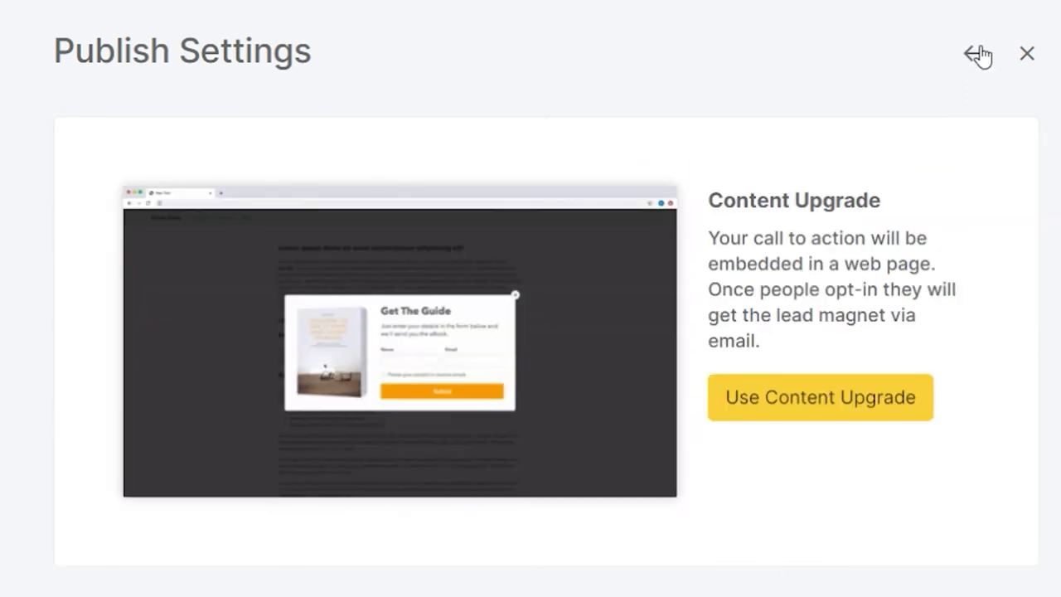
left_click(975, 55)
Review Popup Delay, Link Lock and Inbox Form, then begin naming the new opt-in form
left_click(498, 420)
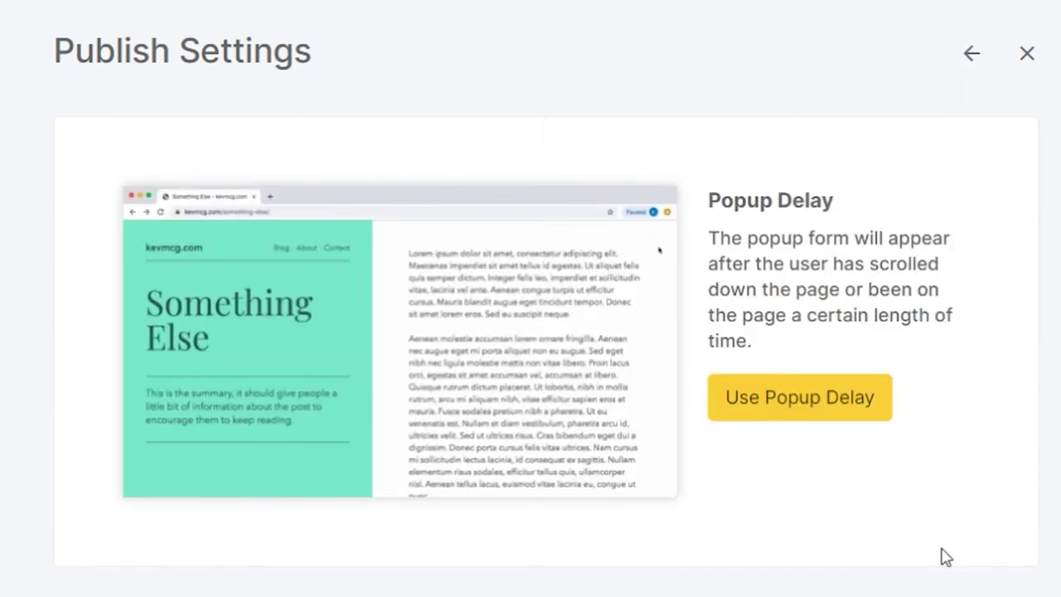
left_click(955, 56)
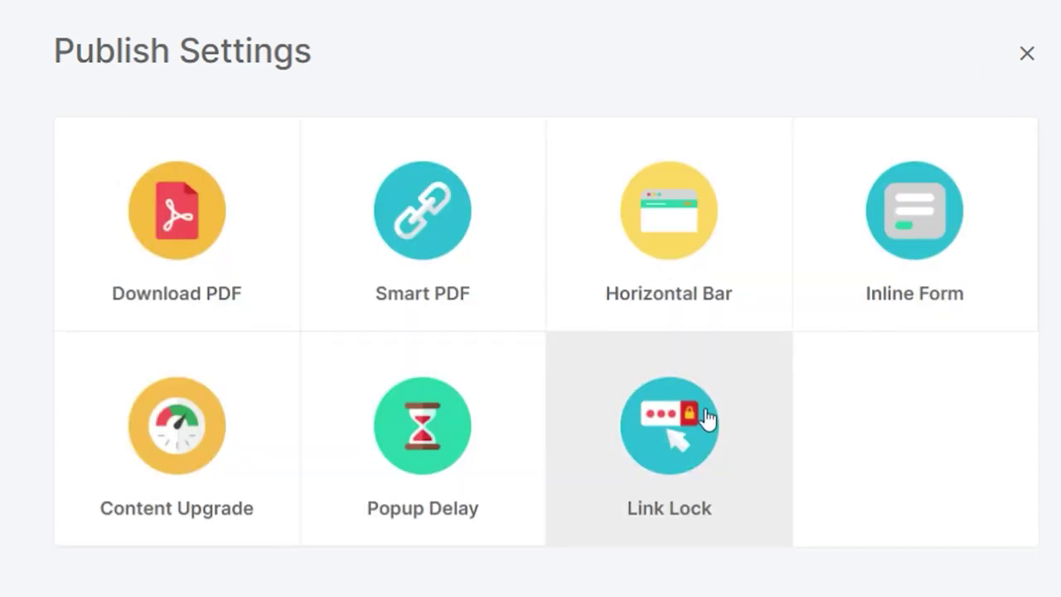
left_click(705, 422)
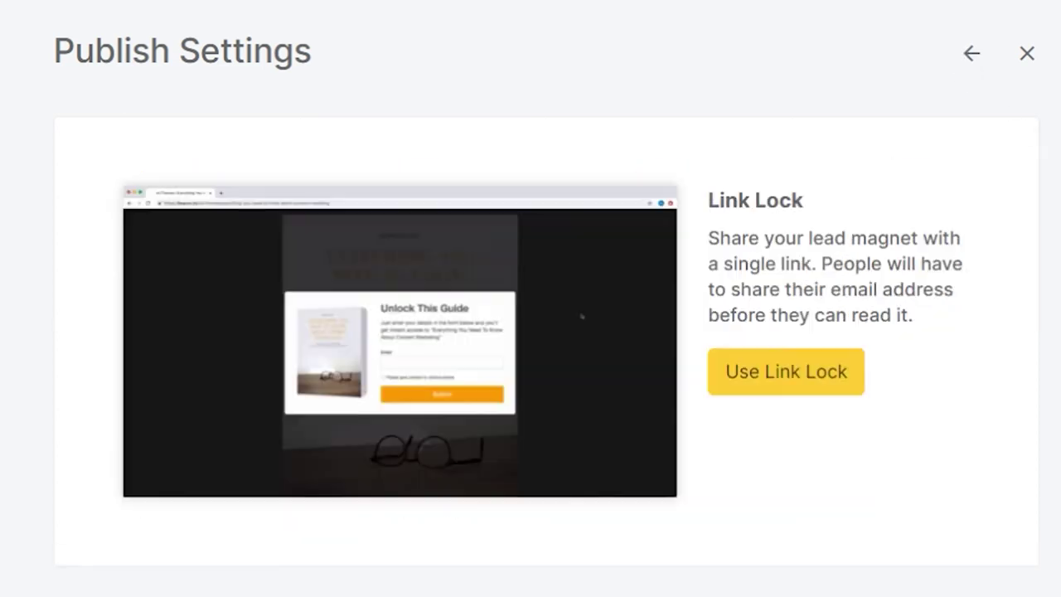
left_click(964, 64)
left_click(785, 371)
left_click(499, 191)
type("YouTube Equipment Opt-In")
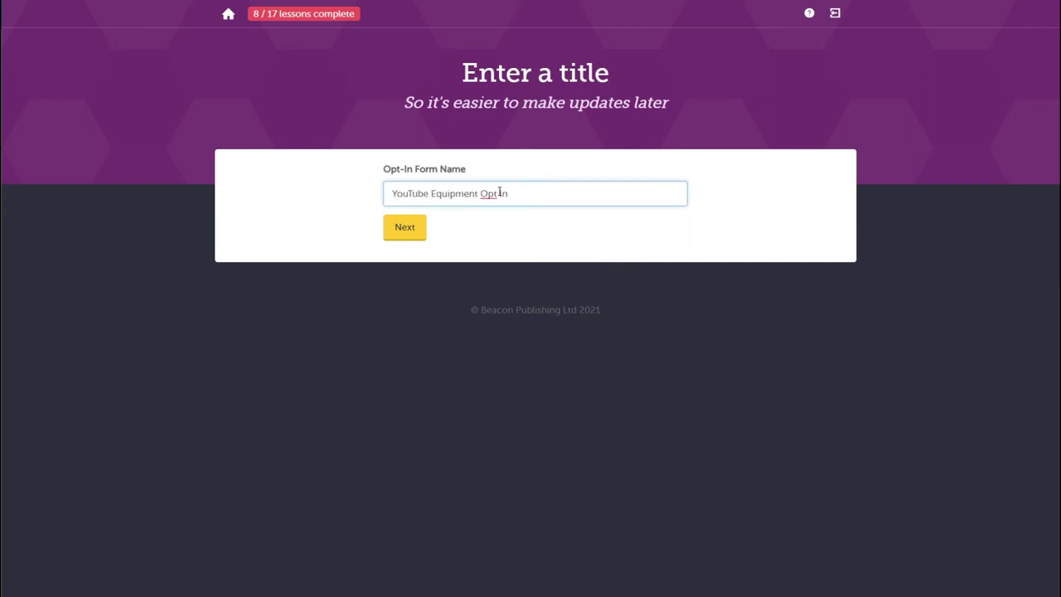
Submit the form title, use a Beacon lead magnet as source, and pick the Circles template
left_click(414, 229)
left_click(733, 220)
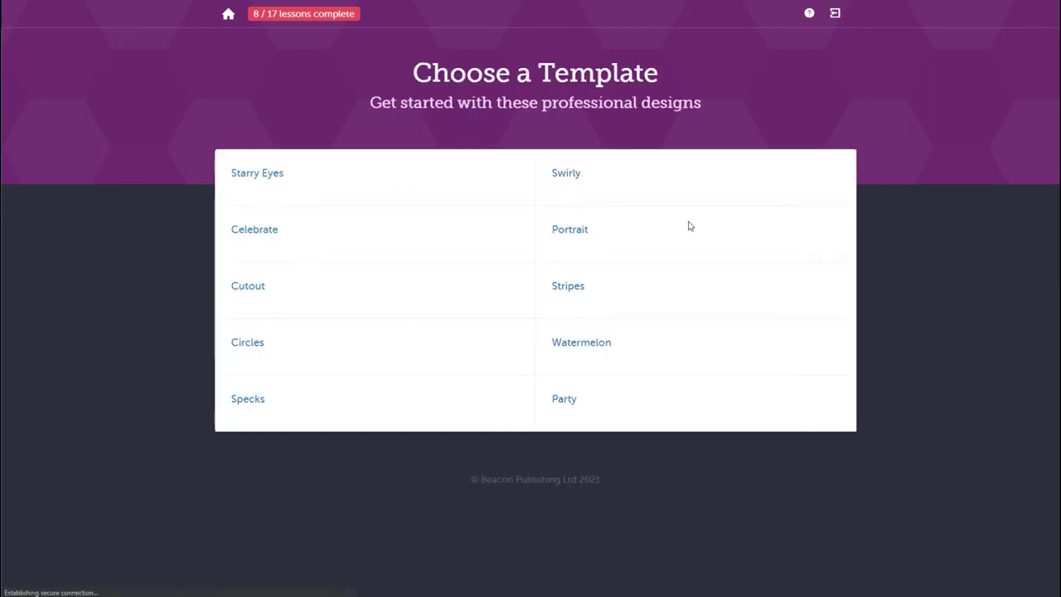
scroll(641, 168, "down", 12)
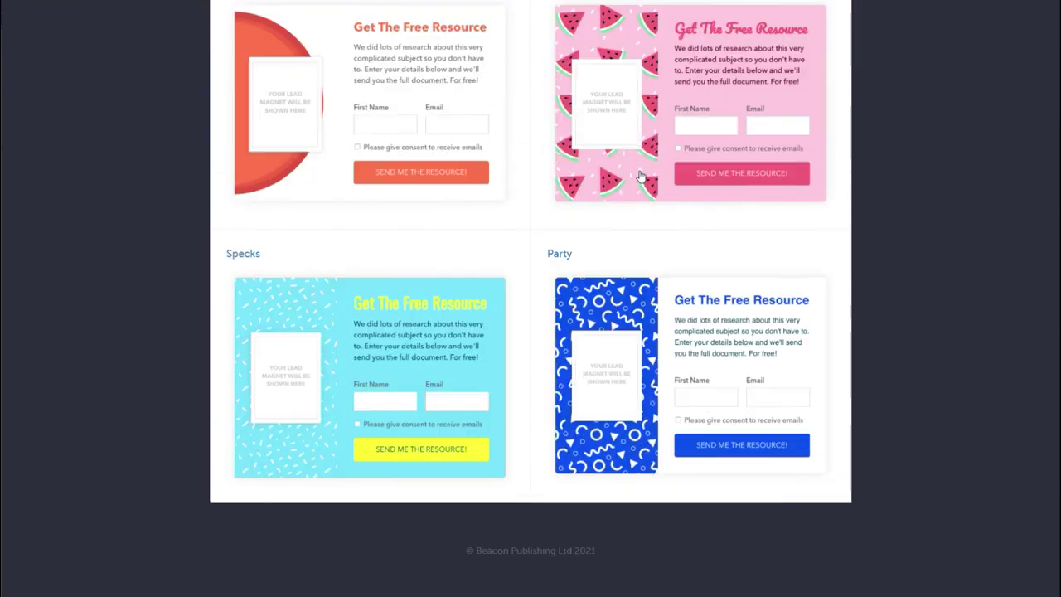
scroll(348, 308, "up", 3)
left_click(348, 308)
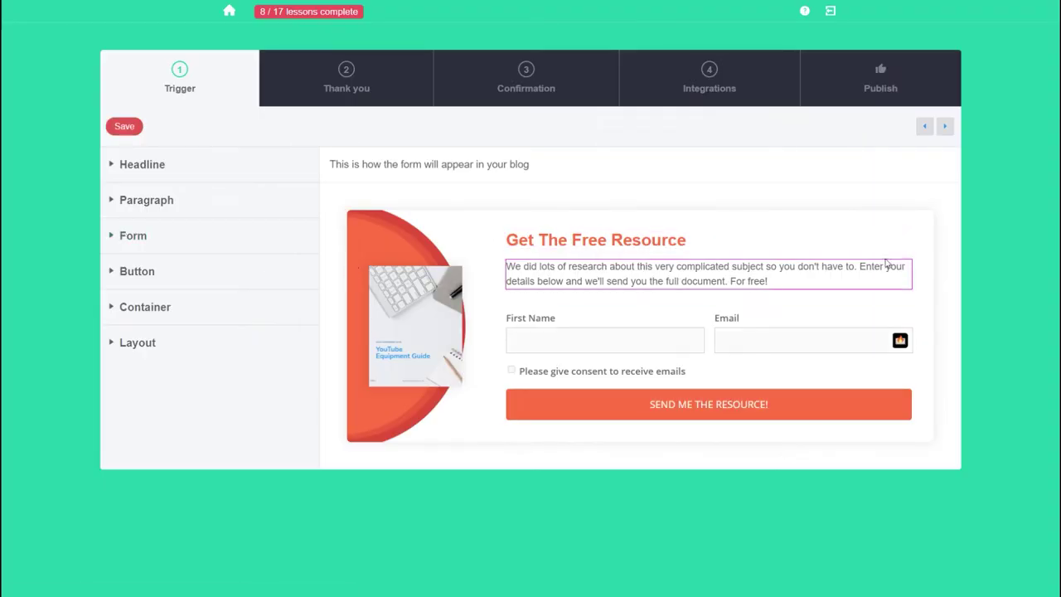
Make the headline purple and set the paragraph to 'Want to learn about the best equipment for YouTube? Grab our free resource guide!'
left_click(199, 170)
left_click(178, 341)
left_click(188, 453)
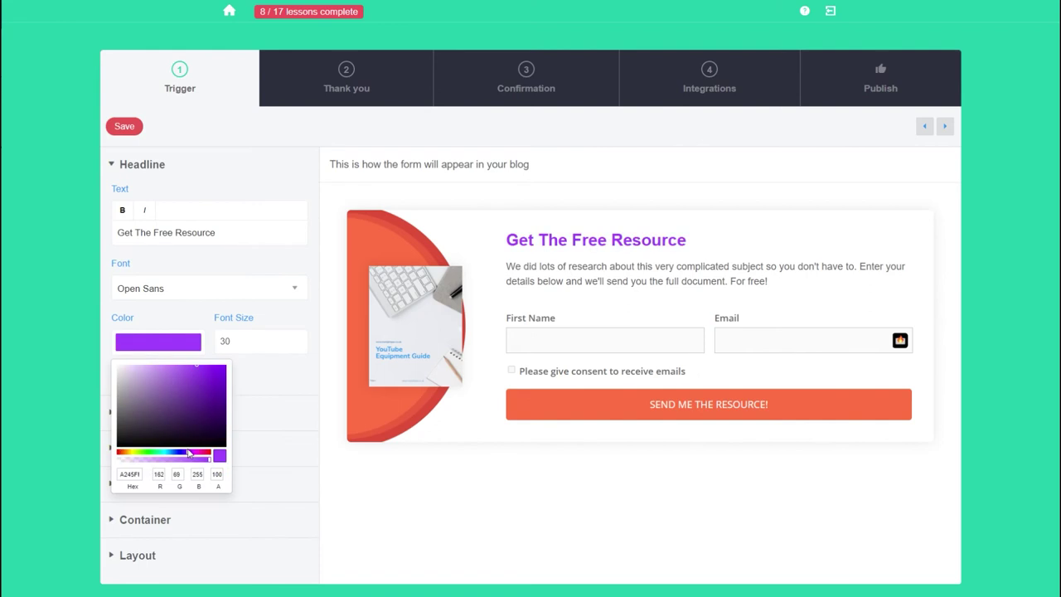
left_click(257, 411)
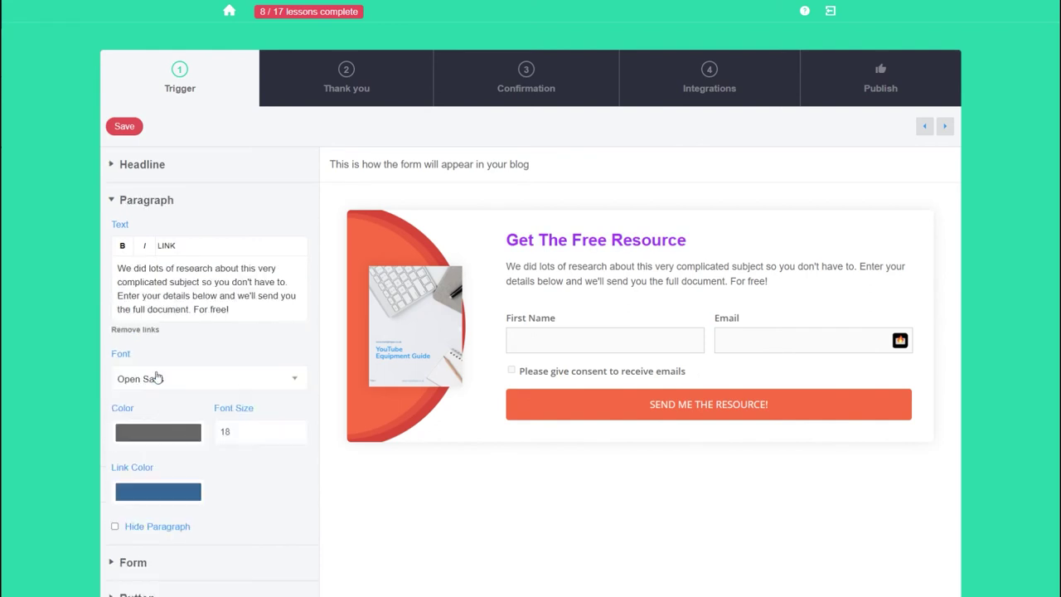
left_click_drag(201, 309, 60, 261)
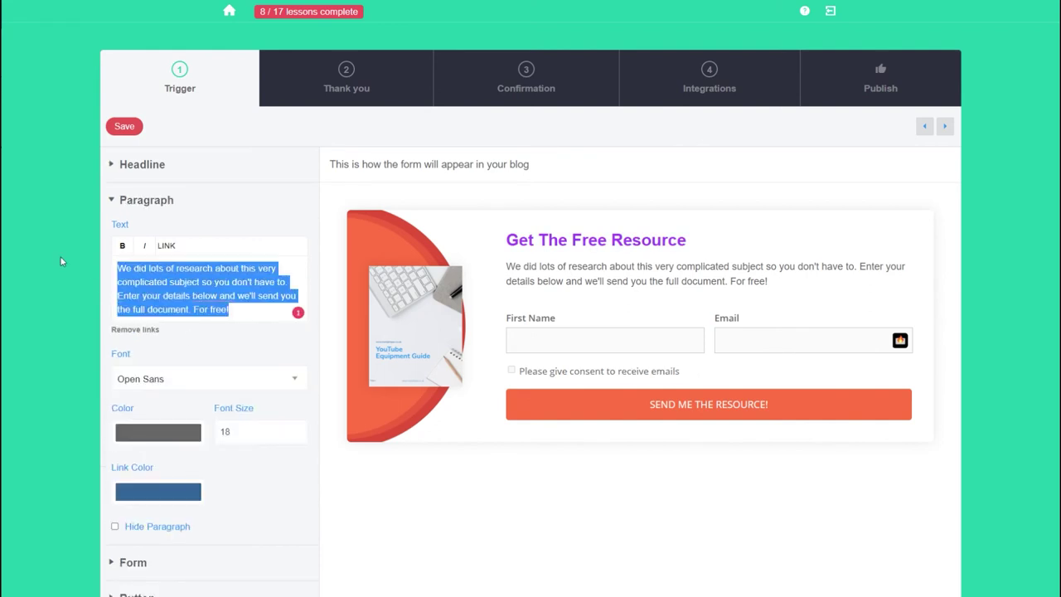
type("Want to learn about the best equipment for YouTube? Grab our free resourc")
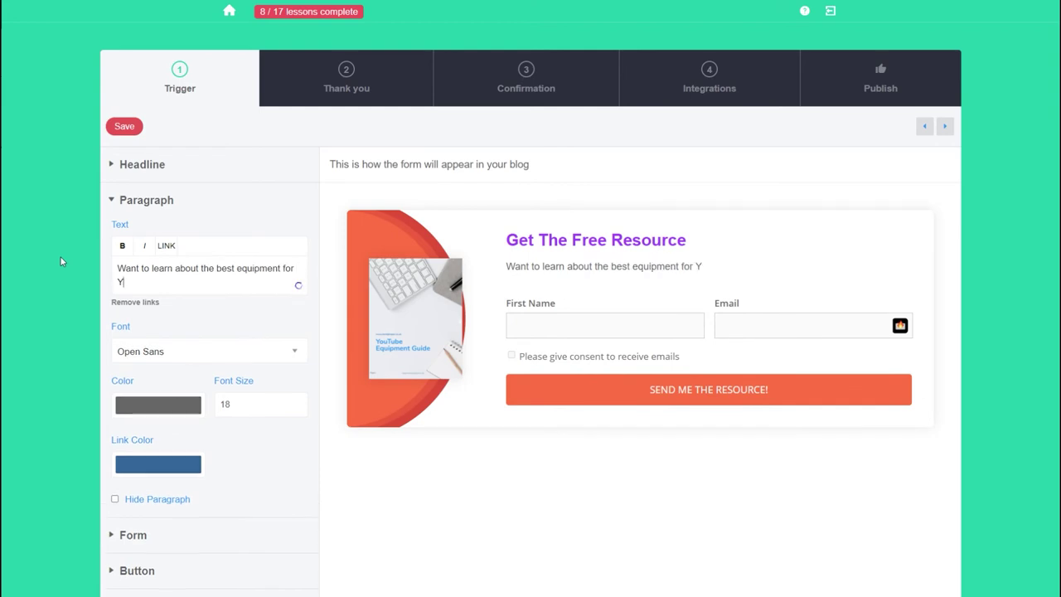
type("e guide!")
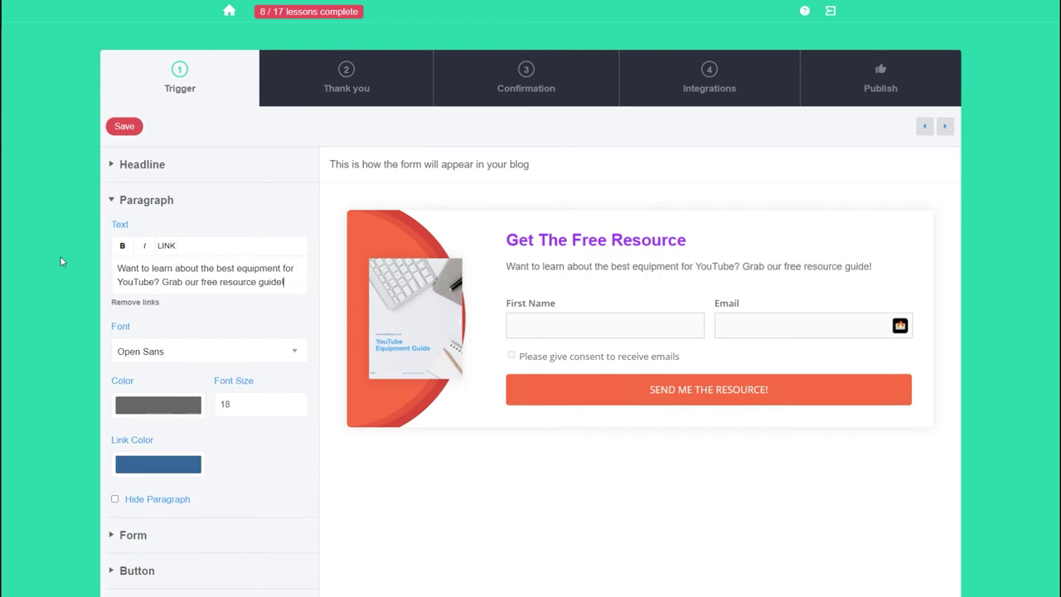
Review the opt-in form's field, button and container background settings
scroll(151, 407, "down", 2)
left_click(133, 367)
scroll(248, 395, "up", 2)
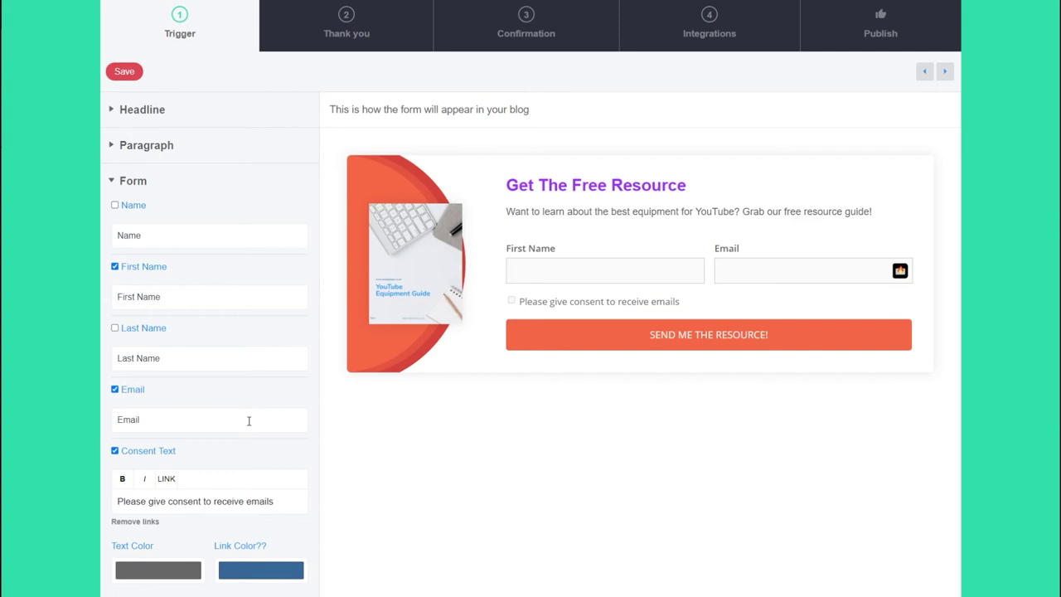
scroll(232, 373, "down", 2)
left_click(207, 505)
left_click(237, 337)
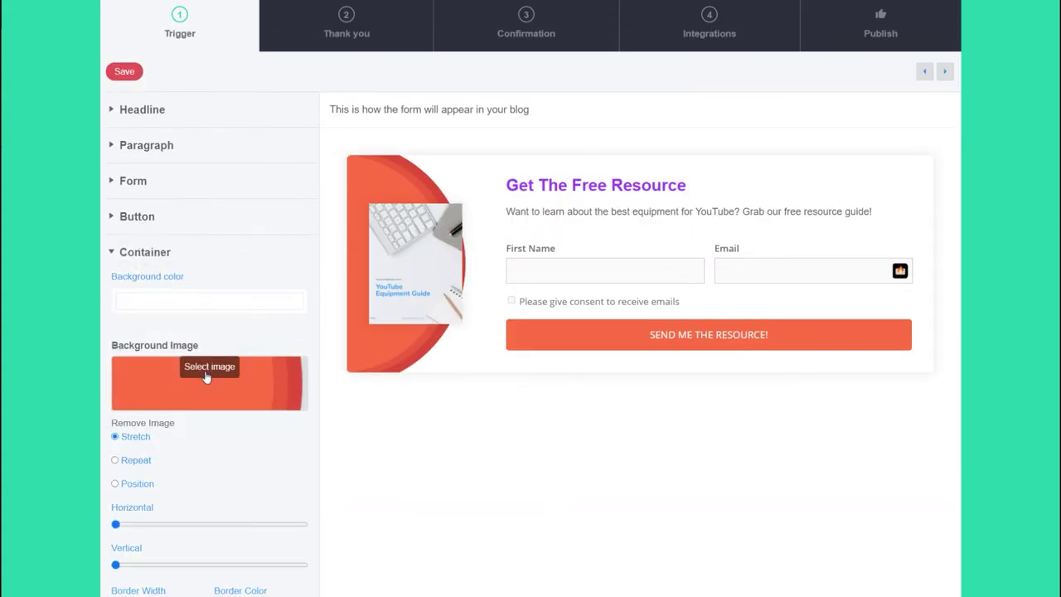
Check the layout options, save the form design, and go to the Thank you step
scroll(206, 377, "down", 3)
scroll(177, 564, "down", 2)
left_click(213, 431)
scroll(325, 294, "up", 2)
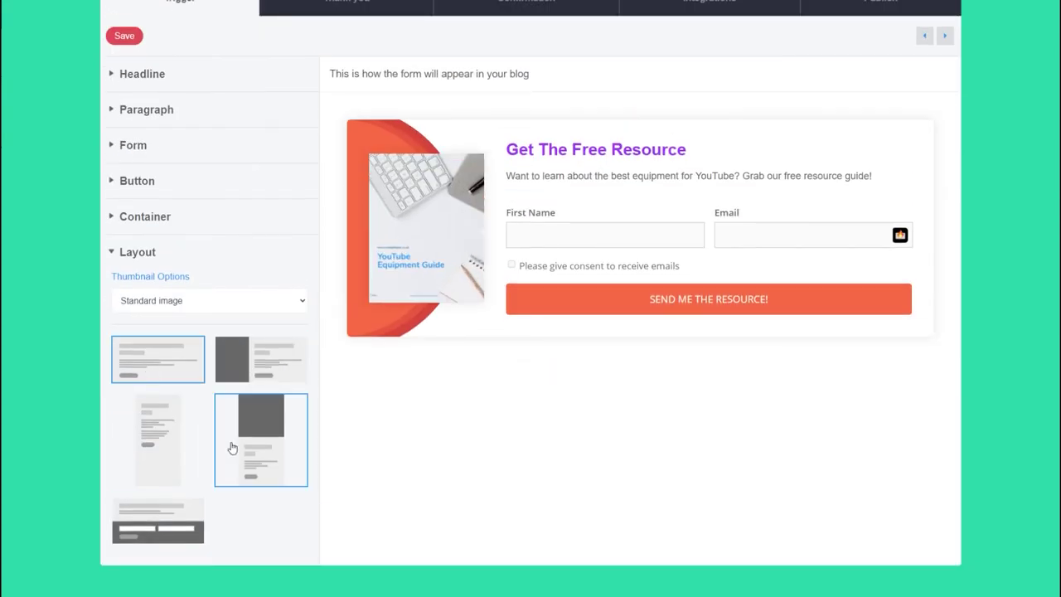
scroll(466, 429, "up", 2)
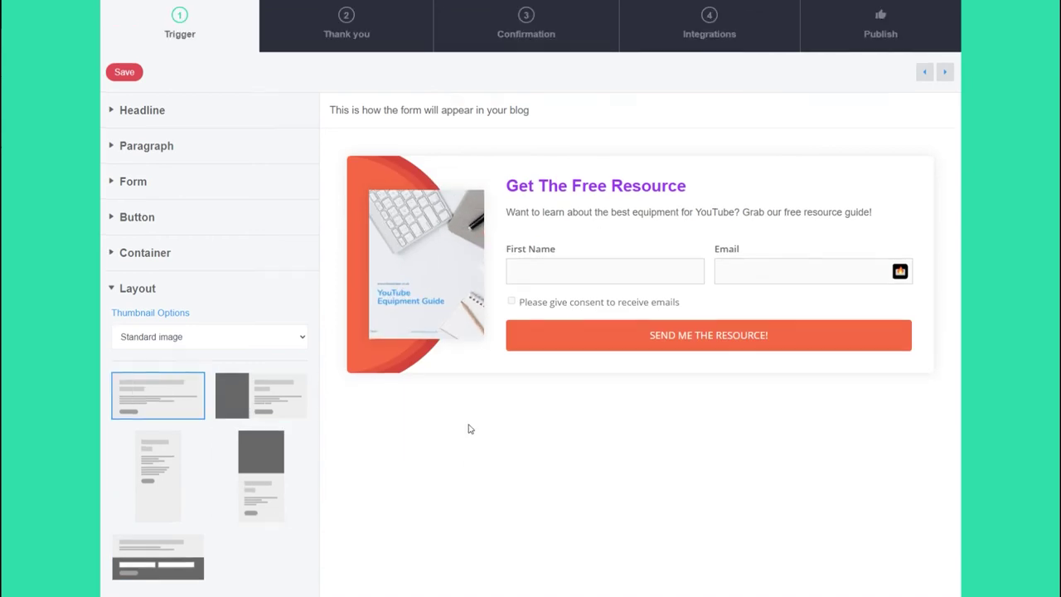
left_click(123, 128)
left_click(348, 91)
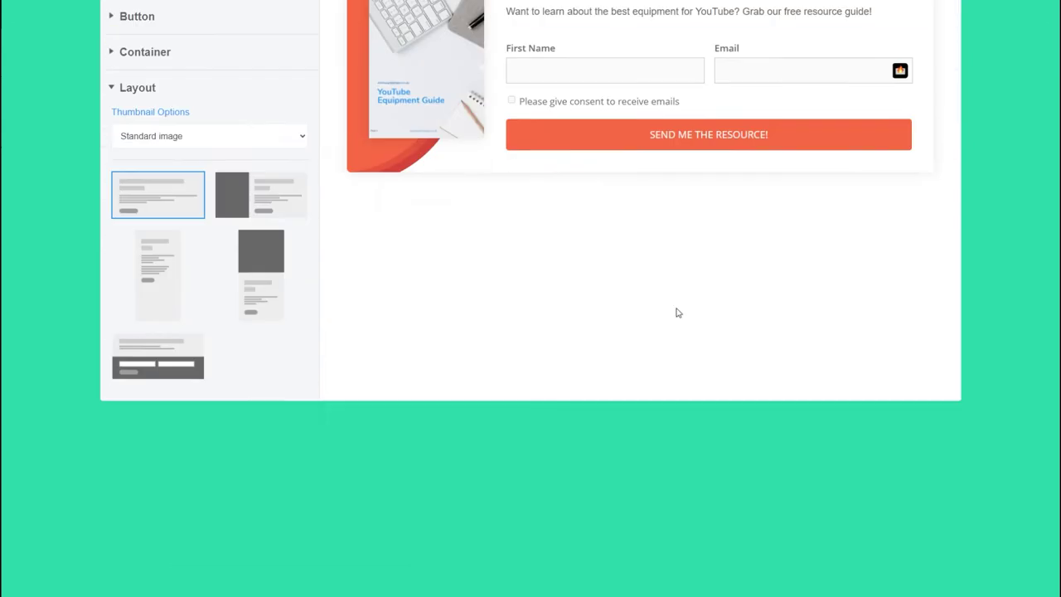
Review the confirmation email's sender name, reply-to address and opt-in settings, then continue to Integrations
left_click(951, 127)
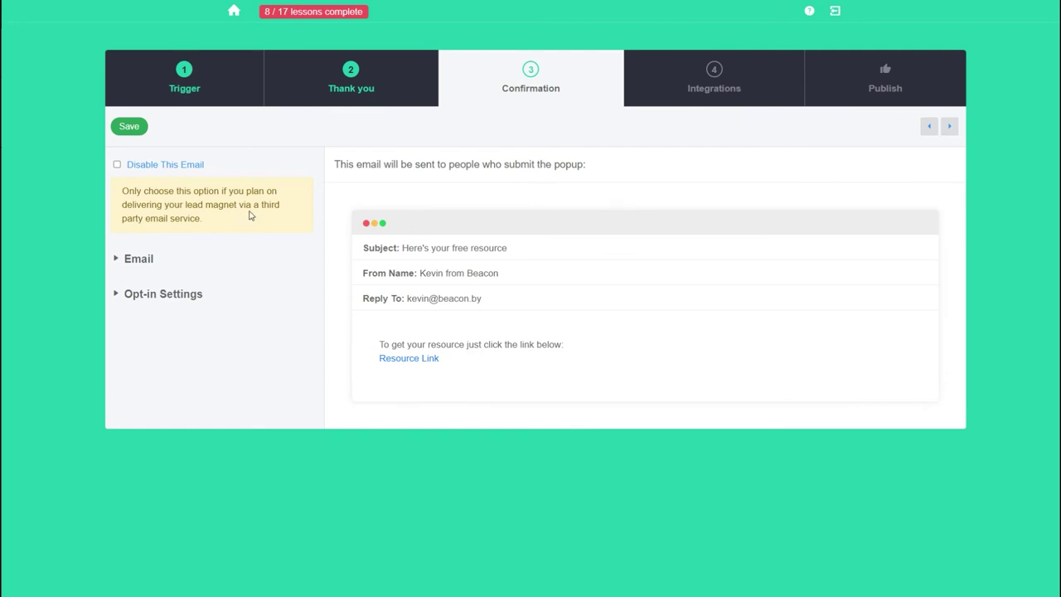
left_click(120, 260)
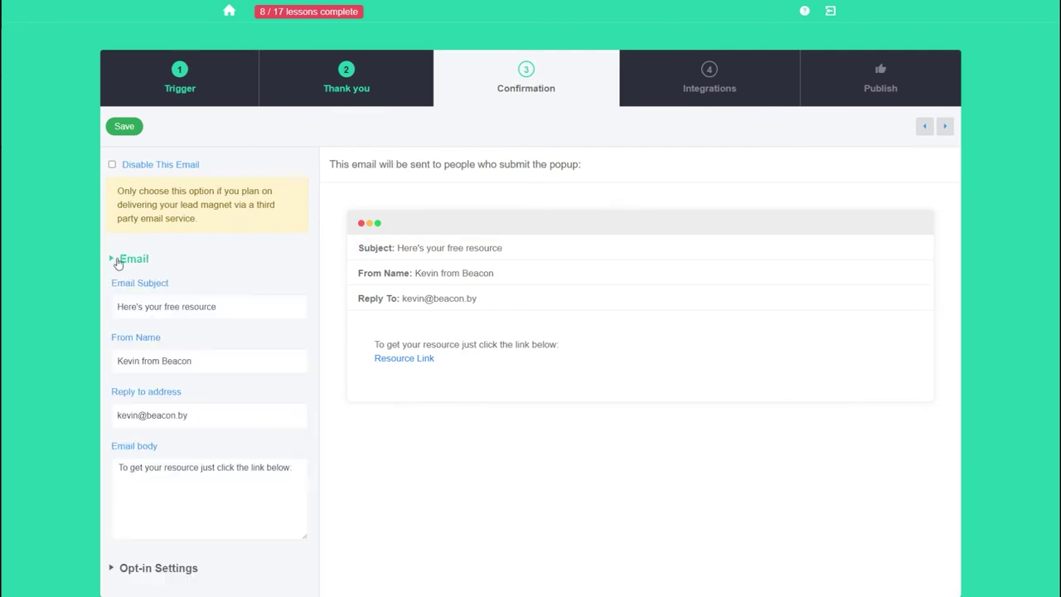
left_click_drag(208, 411, 101, 411)
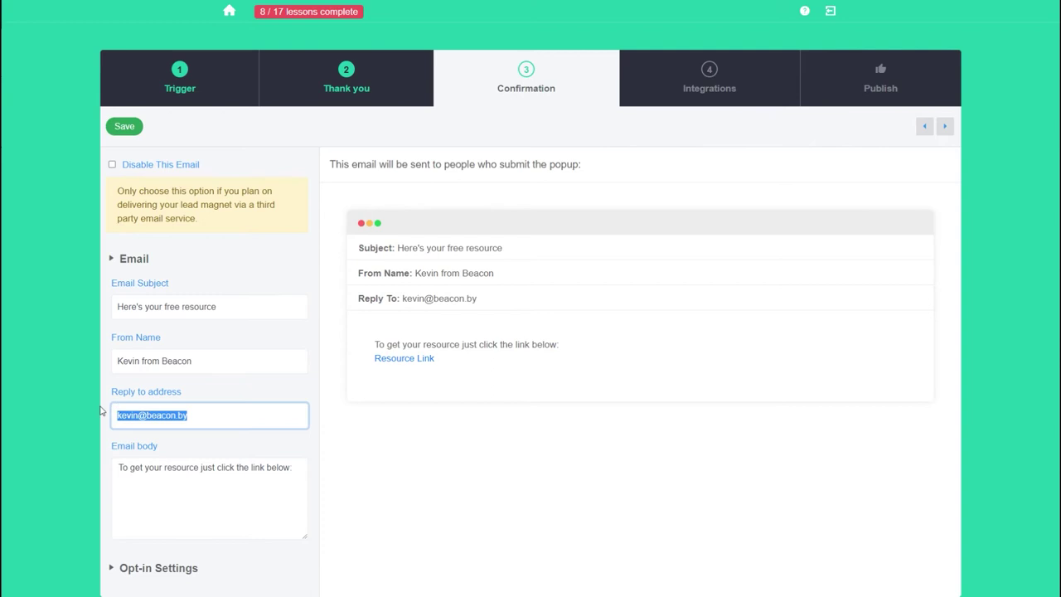
triple_click(209, 361)
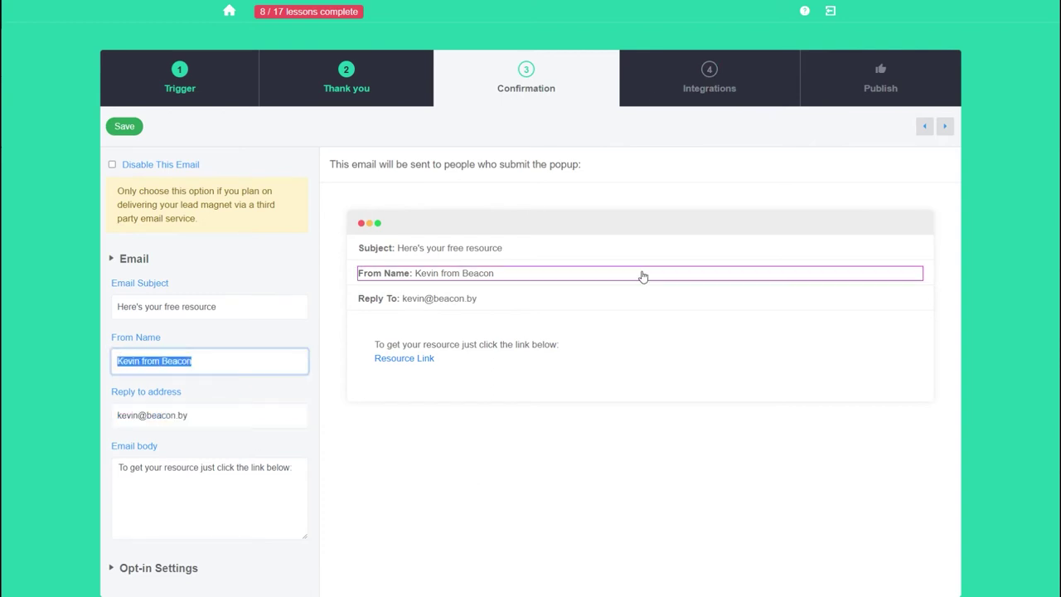
scroll(331, 373, "down", 2)
left_click(116, 454)
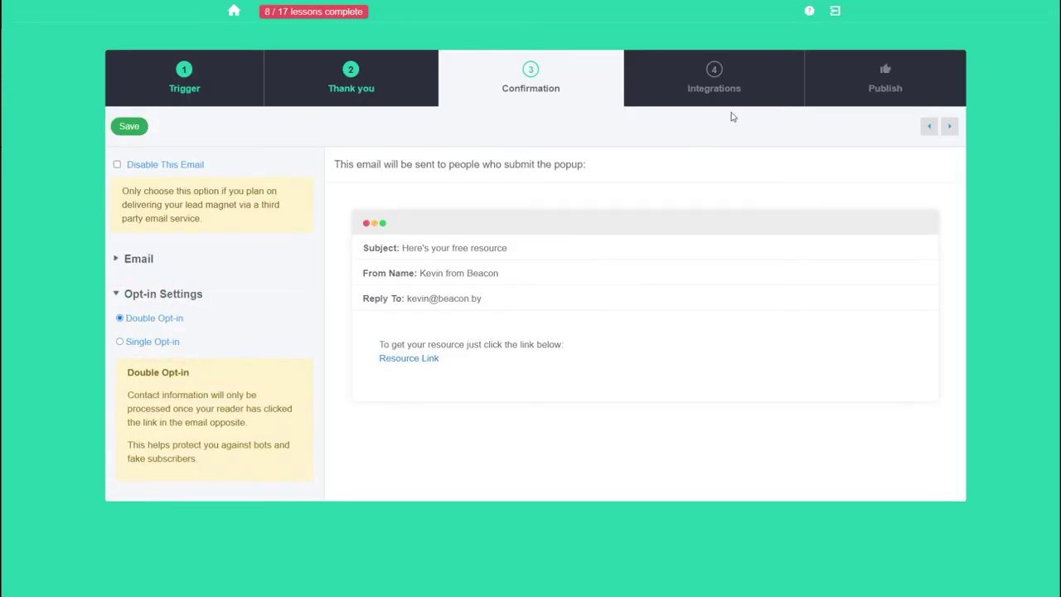
left_click(950, 127)
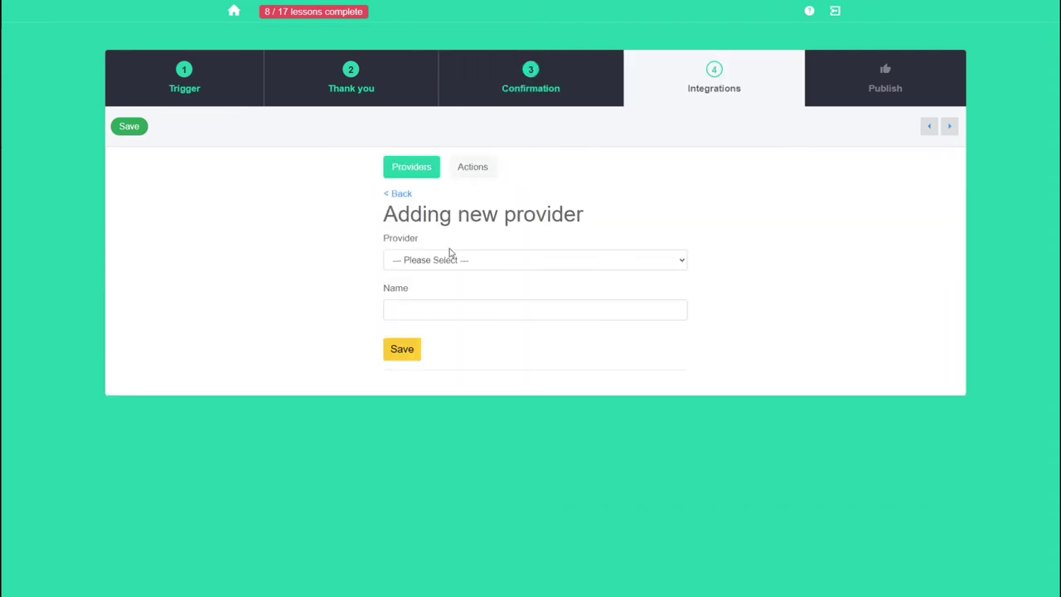
Add an integration action sending sign-ups to Send Fox's Test List, then continue to Publish
left_click(461, 262)
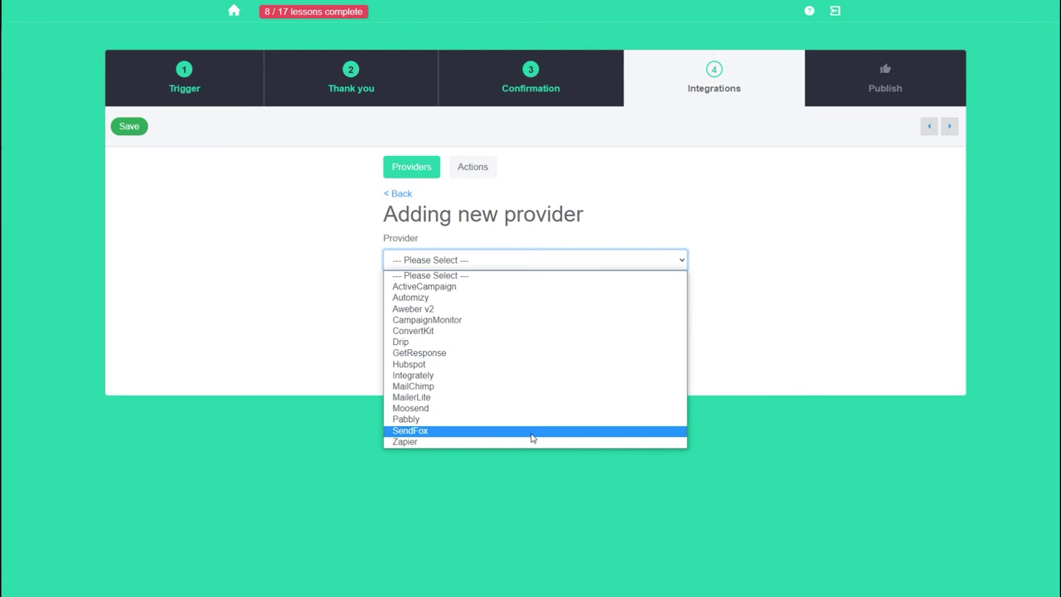
left_click(814, 323)
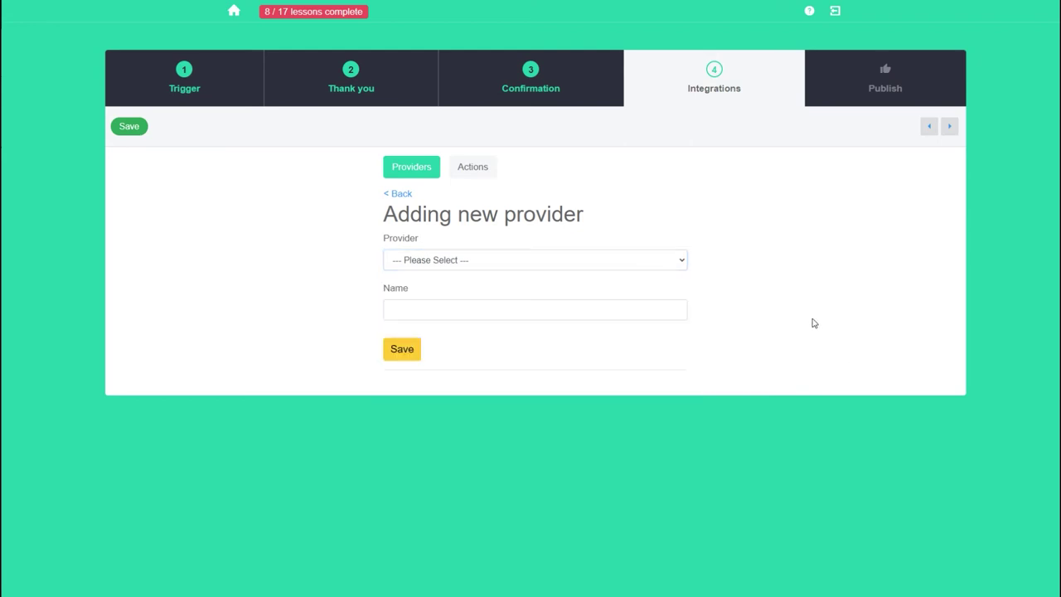
left_click(464, 166)
left_click(469, 241)
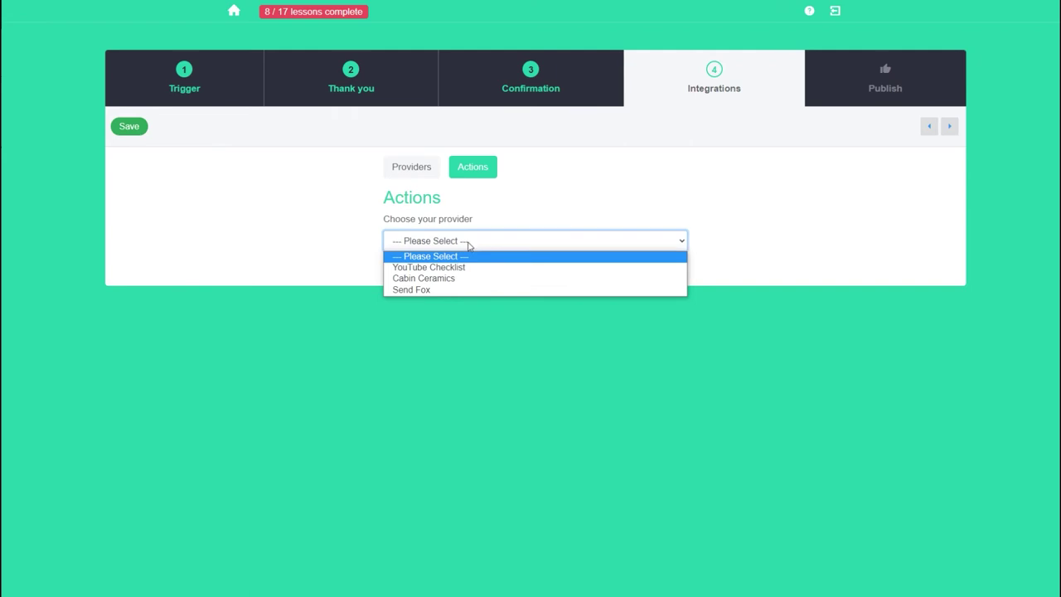
left_click(475, 290)
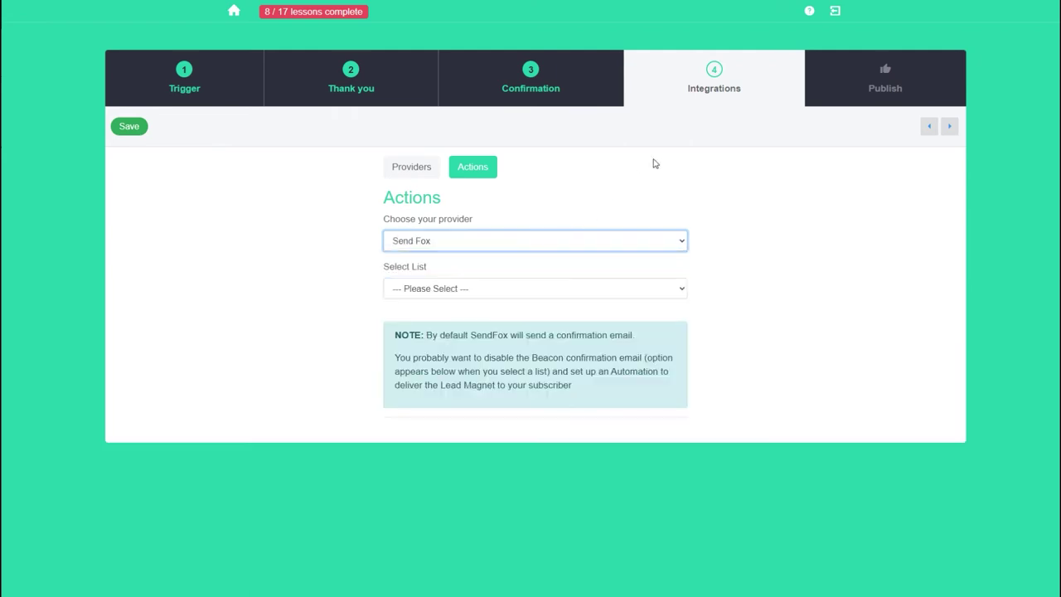
left_click(421, 292)
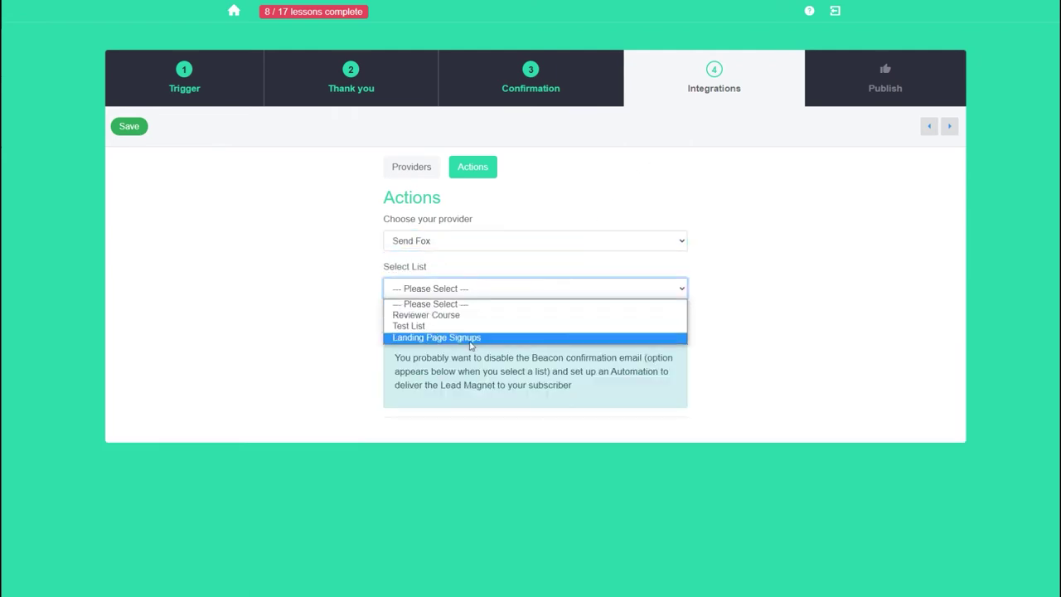
left_click(485, 327)
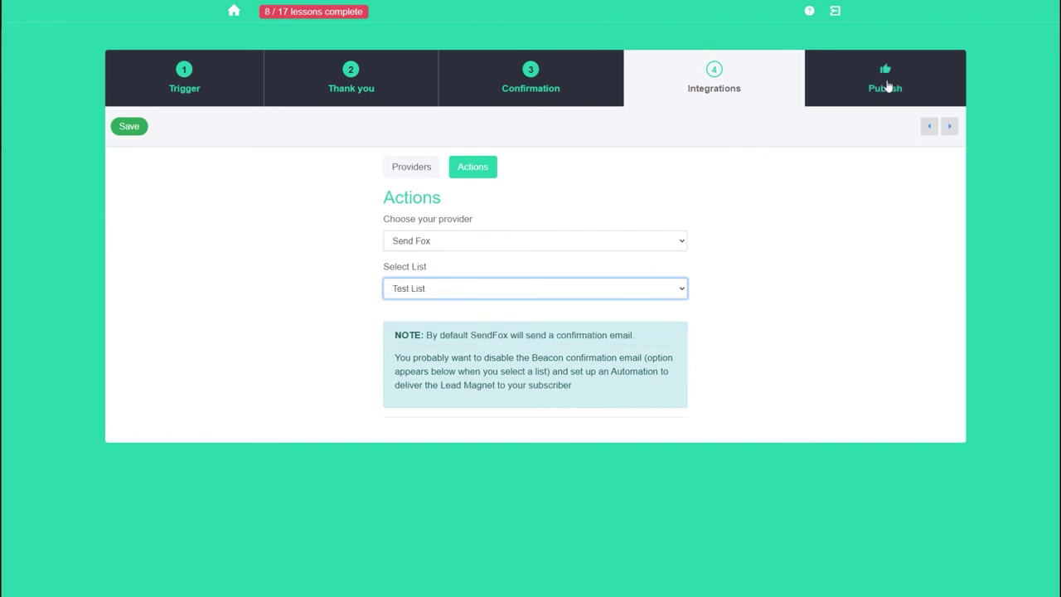
left_click(887, 86)
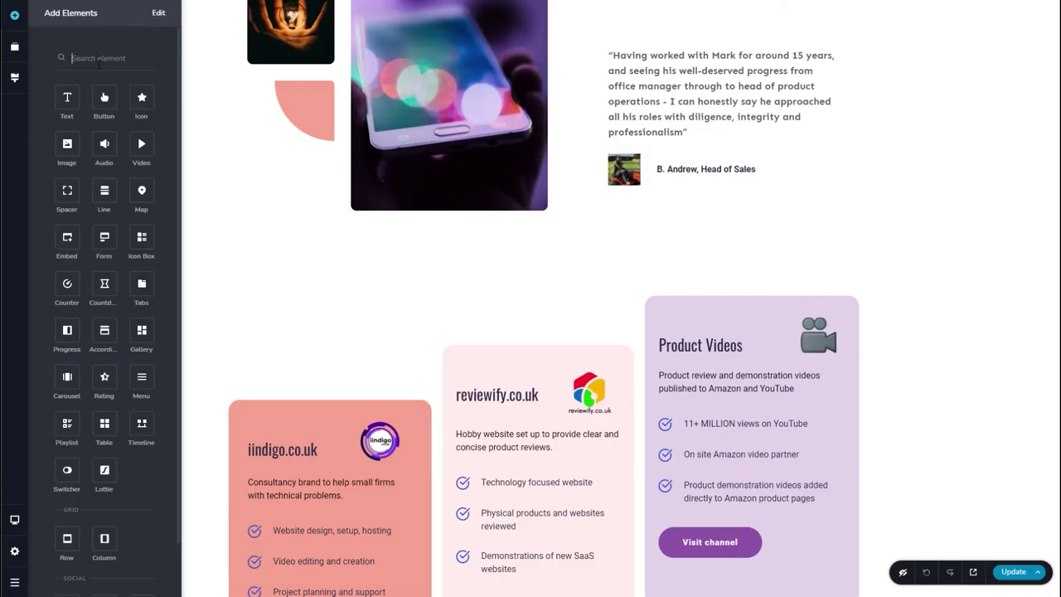
Add an Embed block below the testimonial with the pasted Beacon script, and update the page
type("emb")
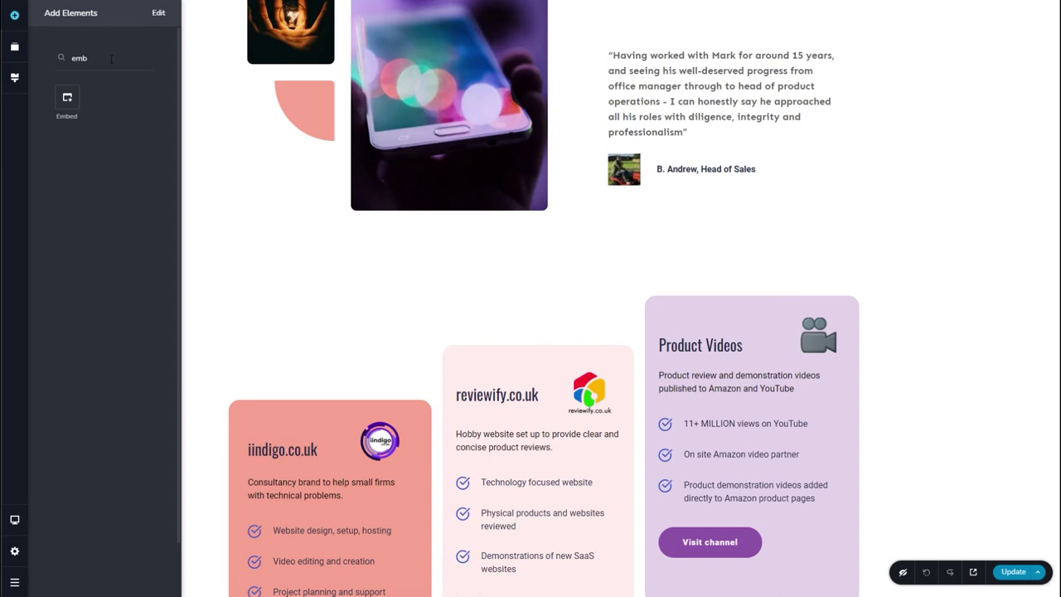
mouse_move(67, 98)
left_mouse_down()
mouse_move(550, 227)
mouse_move(576, 263)
mouse_move(561, 315)
mouse_move(576, 333)
left_mouse_up()
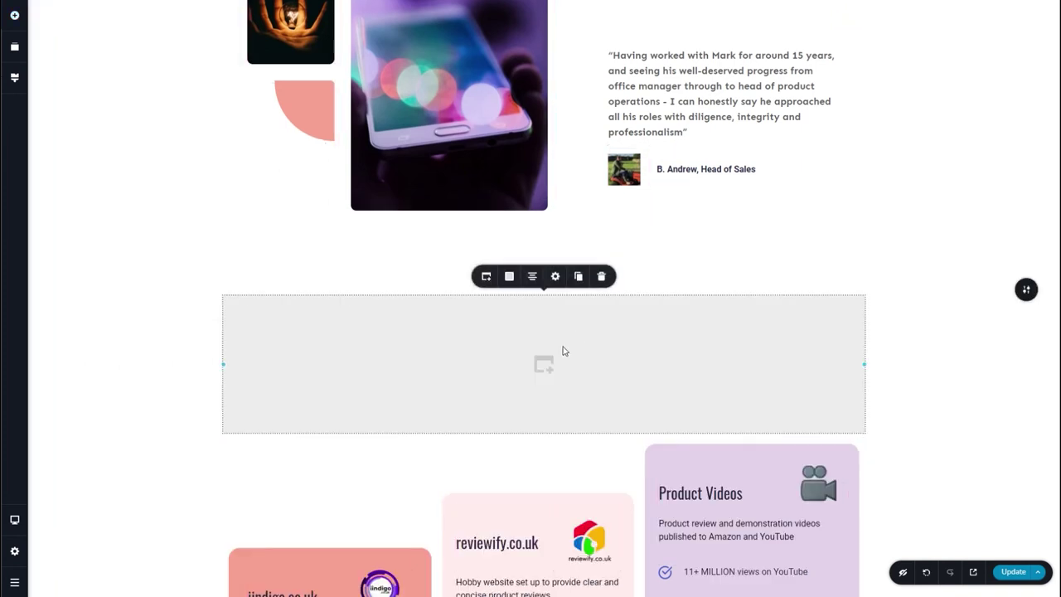
left_click(487, 279)
type("<script async src=\"https://beacon.by/leadcapture/embed/b3aef186d7a7e016\"></script>")
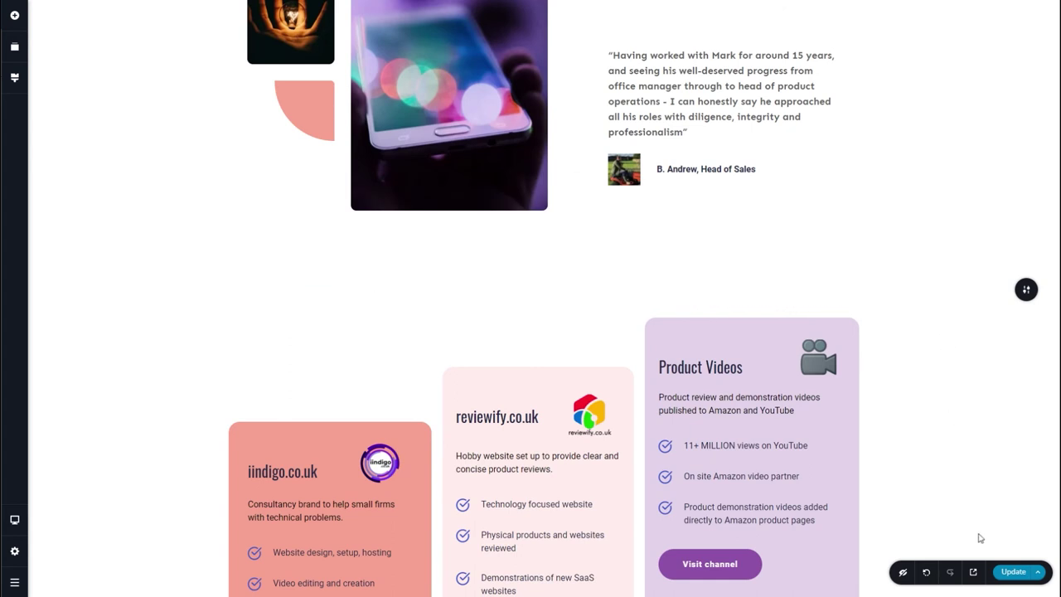
left_click(1007, 574)
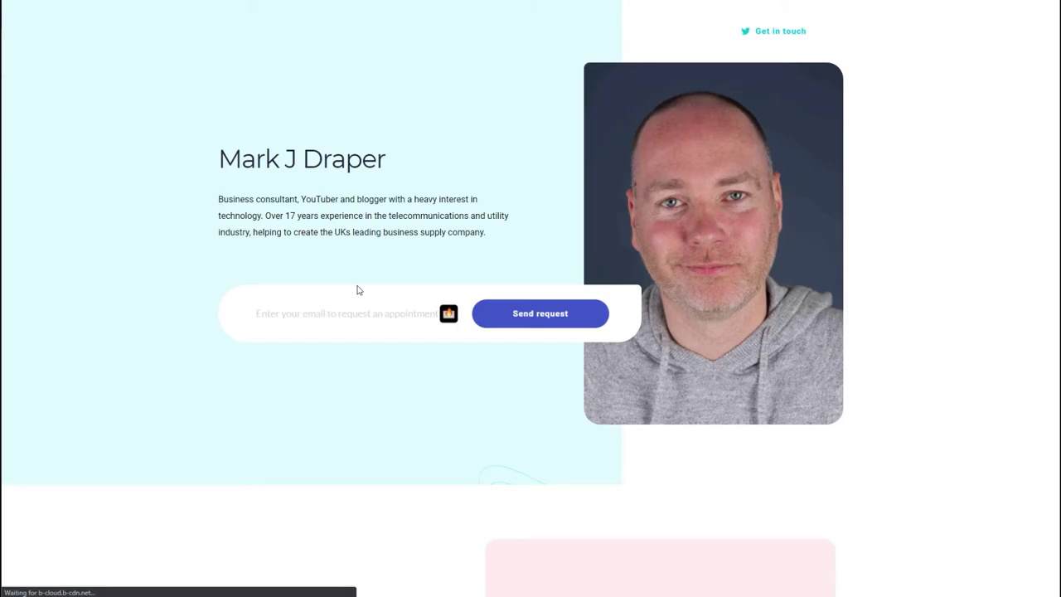
Scroll the live page to confirm the Get The Free Resource form appears
scroll(358, 290, "down", 1)
scroll(358, 291, "down", 10)
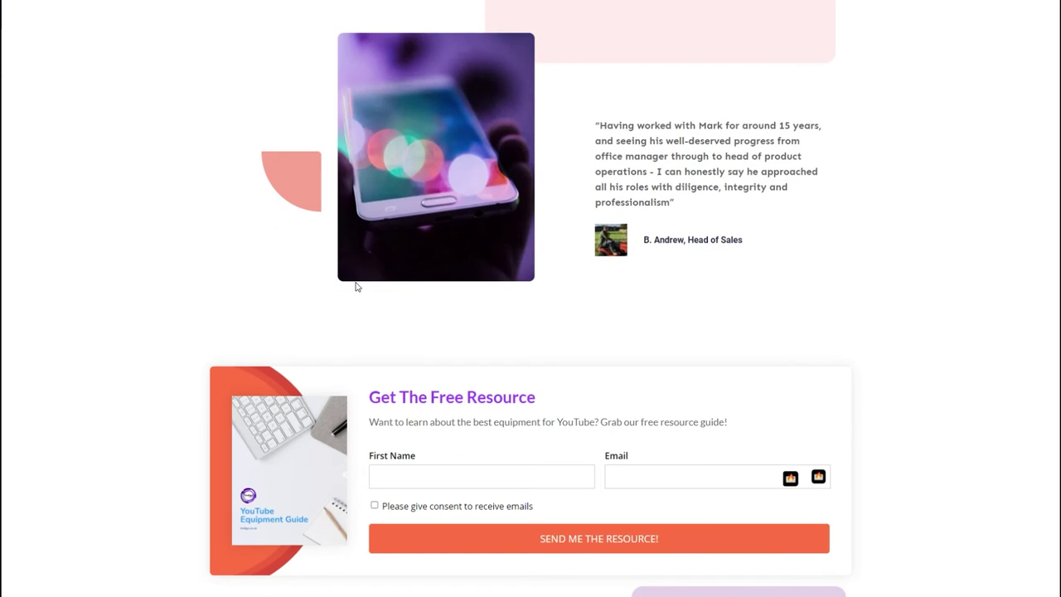
scroll(349, 280, "up", 4)
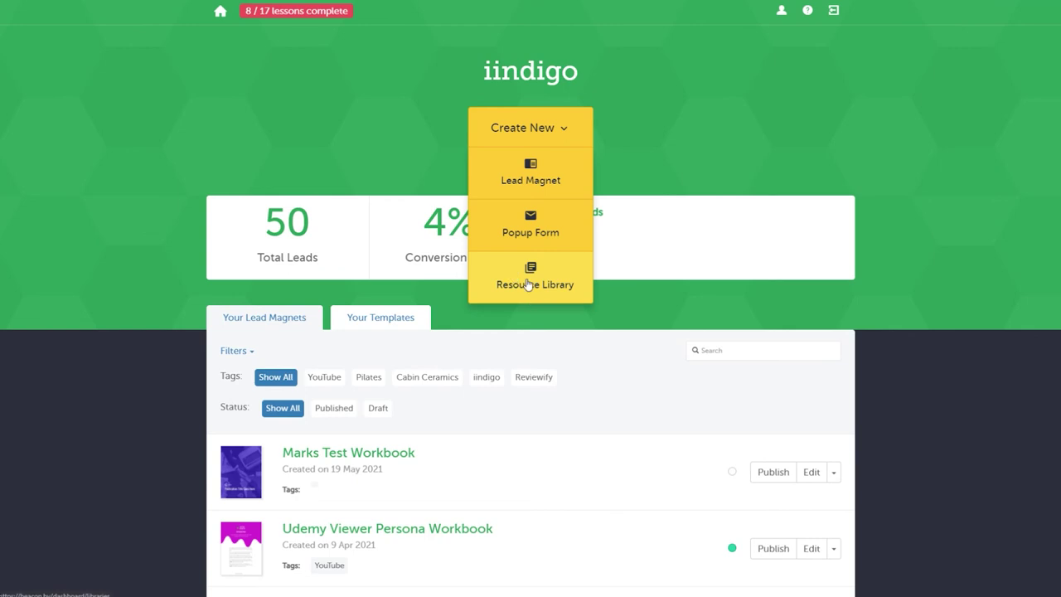
Start a resource library titled 'iindigo Resource Library' and include the Business Customer Persona Workbook
left_click(532, 287)
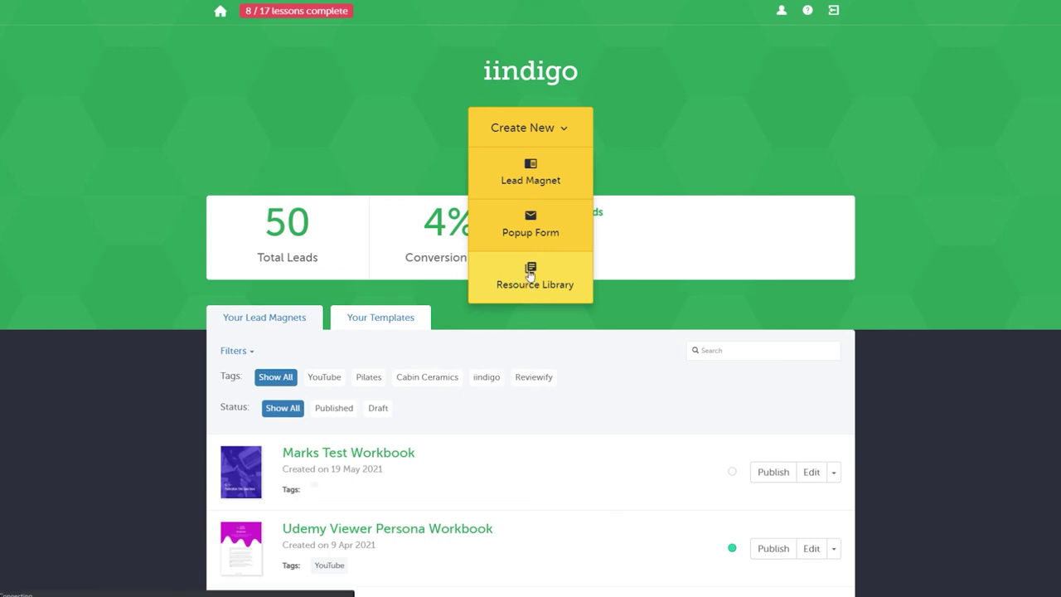
left_click(547, 161)
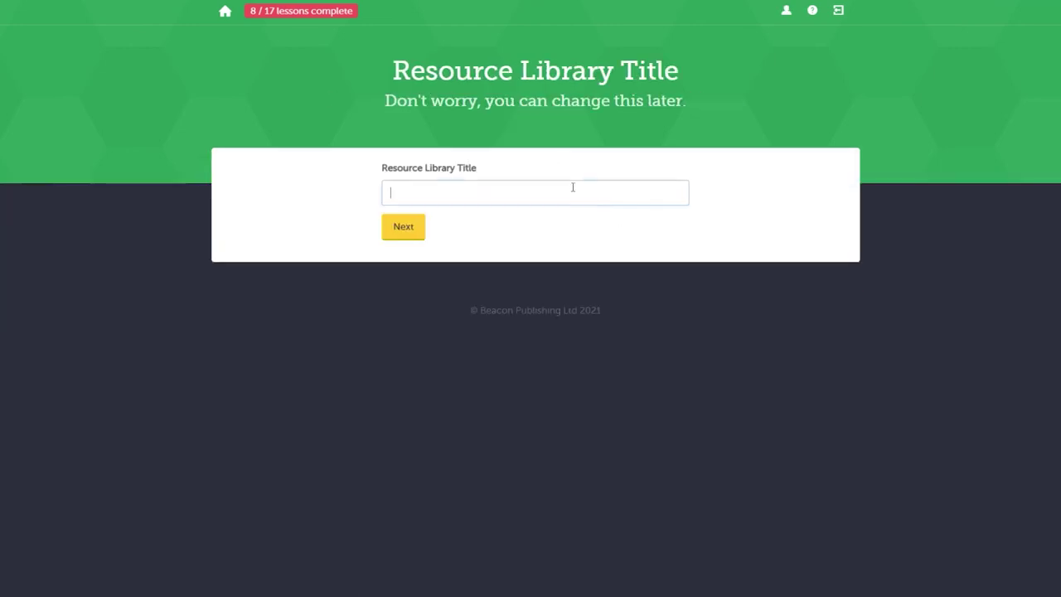
left_click(571, 185)
type("iindigo Resource Library")
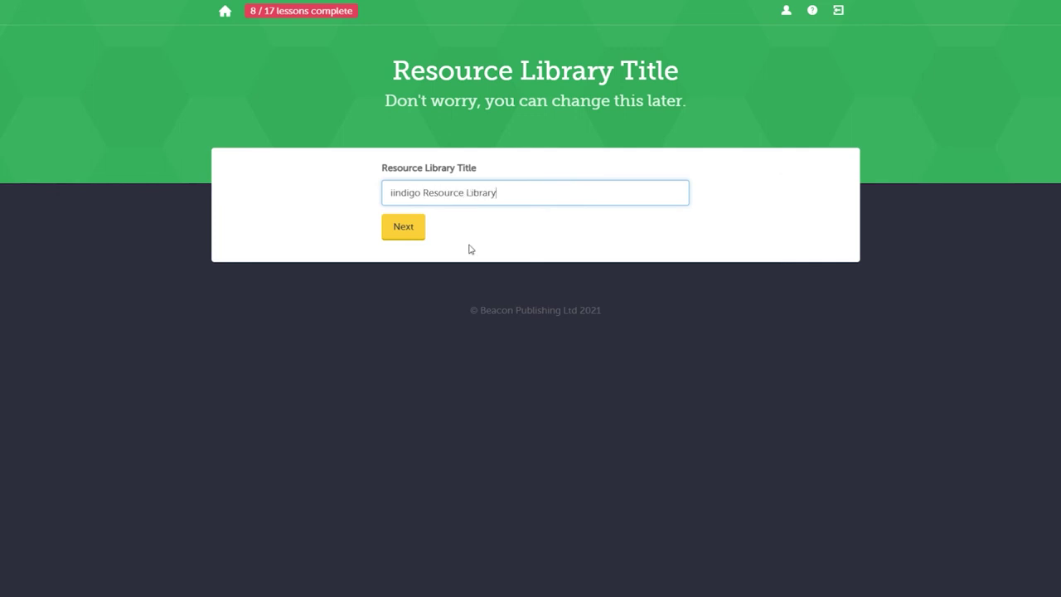
left_click(404, 227)
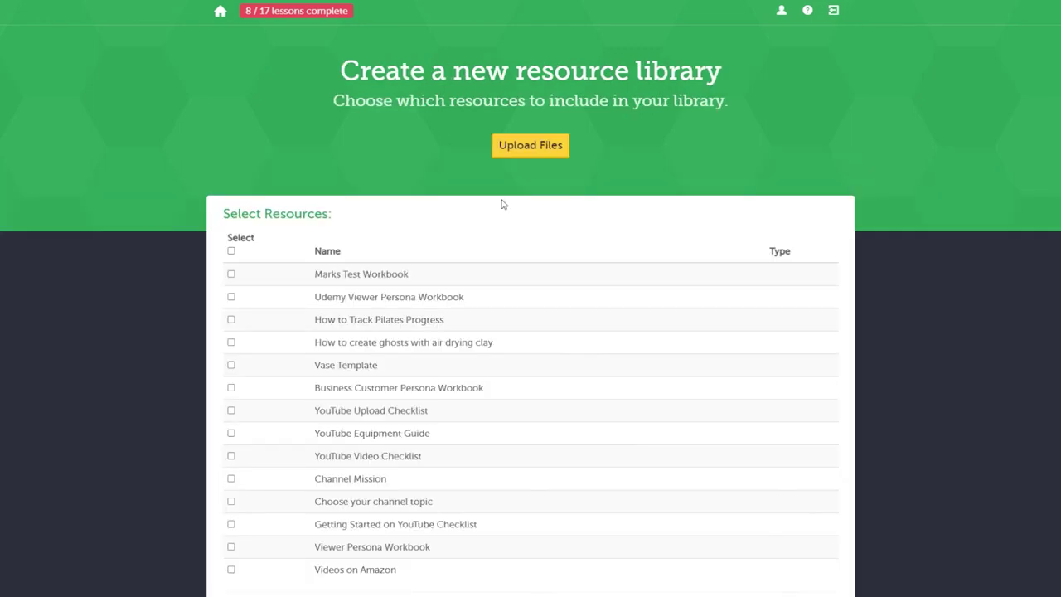
scroll(330, 272, "down", 2)
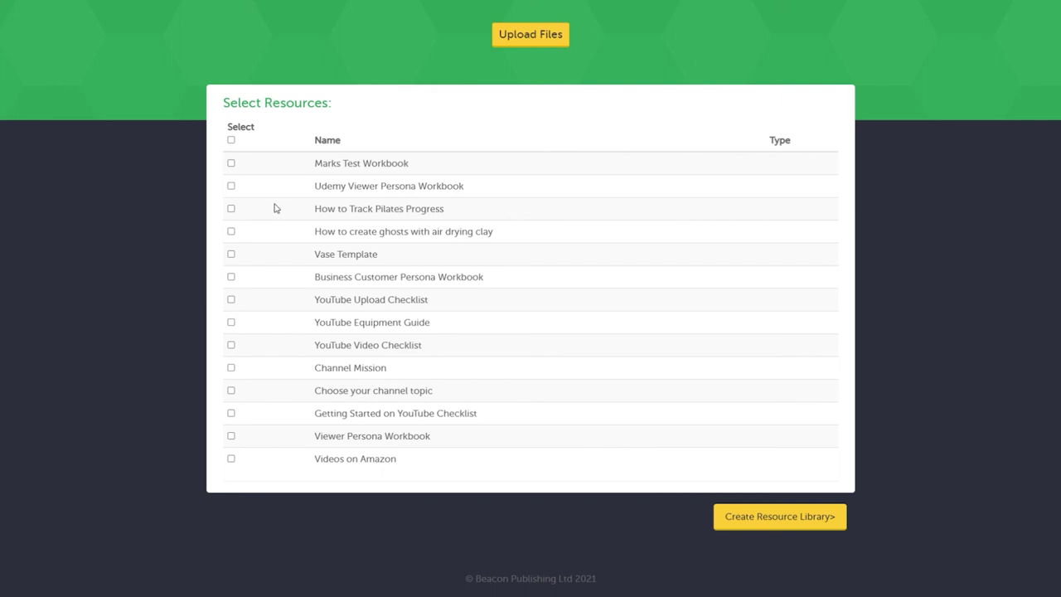
left_click(230, 277)
Add the Getting Started on YouTube Checklist, create the library, and set the iindigo header logo
left_click(230, 412)
left_click(755, 516)
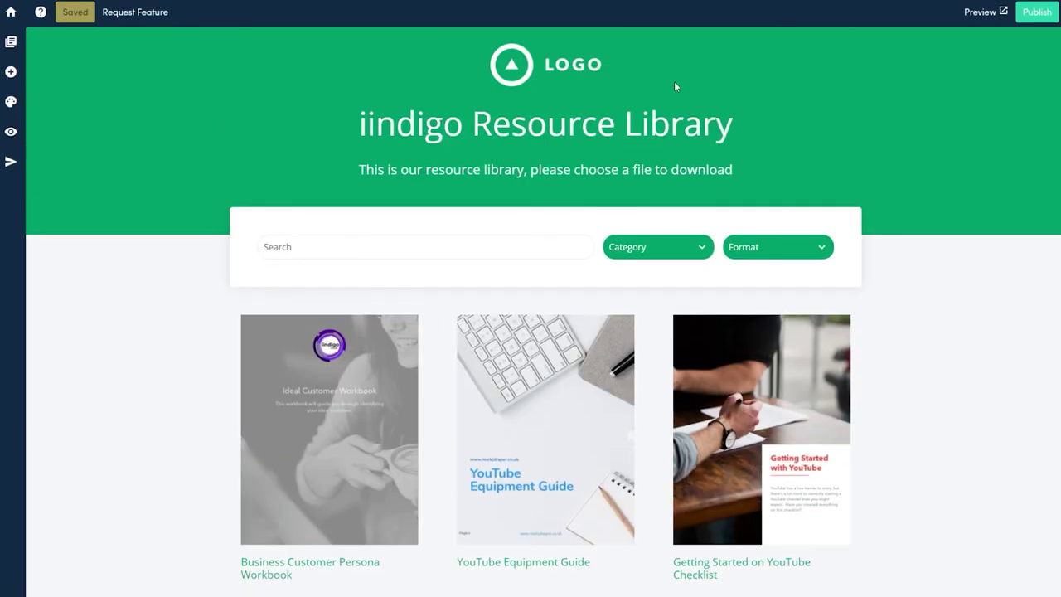
left_click(559, 65)
left_click(155, 125)
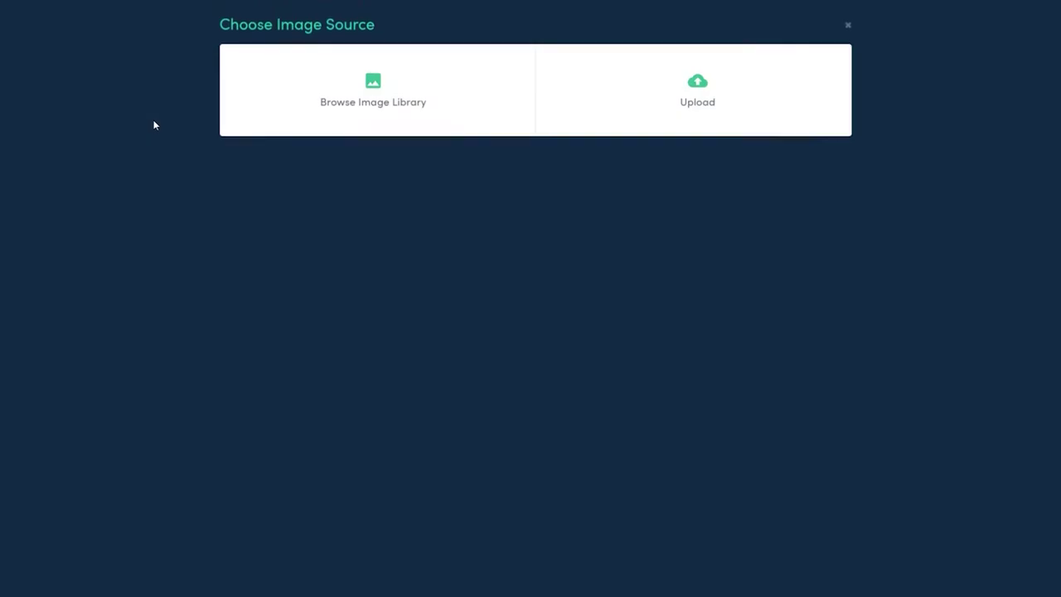
left_click(373, 91)
left_click(277, 170)
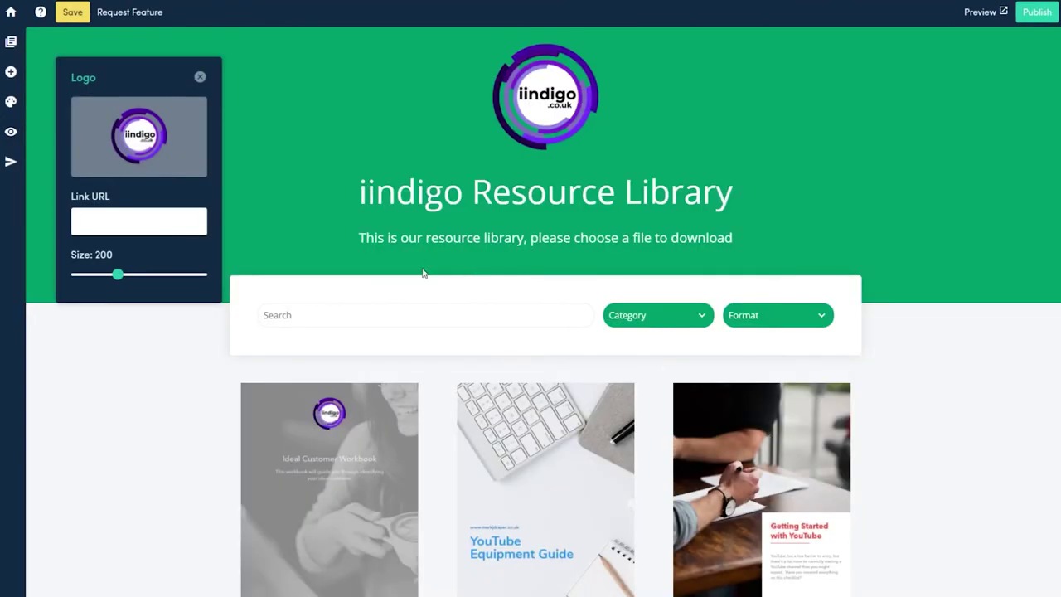
left_click(203, 79)
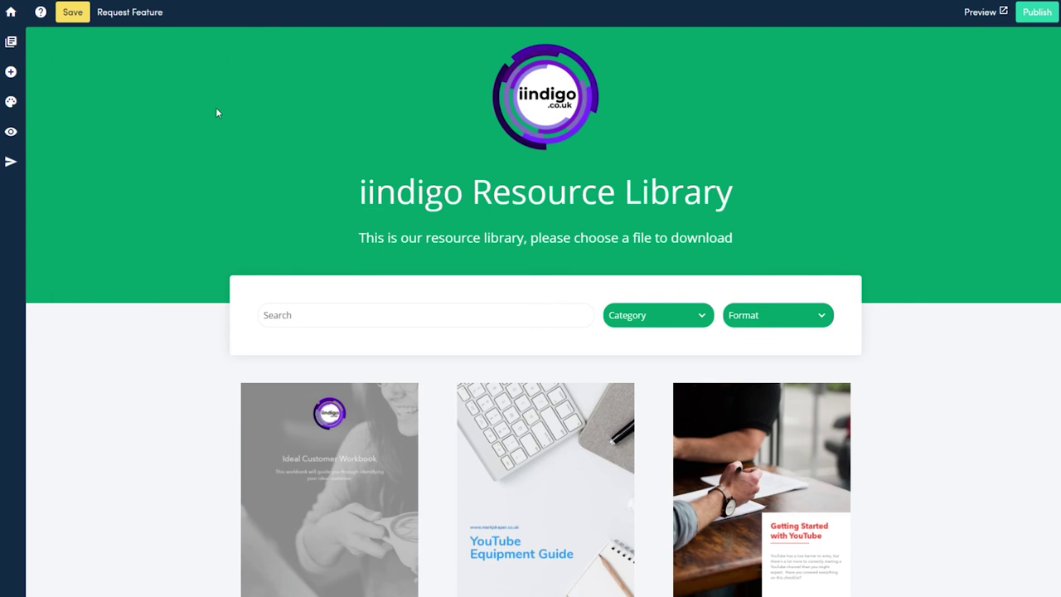
scroll(228, 149, "down", 3)
Try the Sidebar and Split page layouts, then return to the Overlay layout
scroll(224, 299, "up", 3)
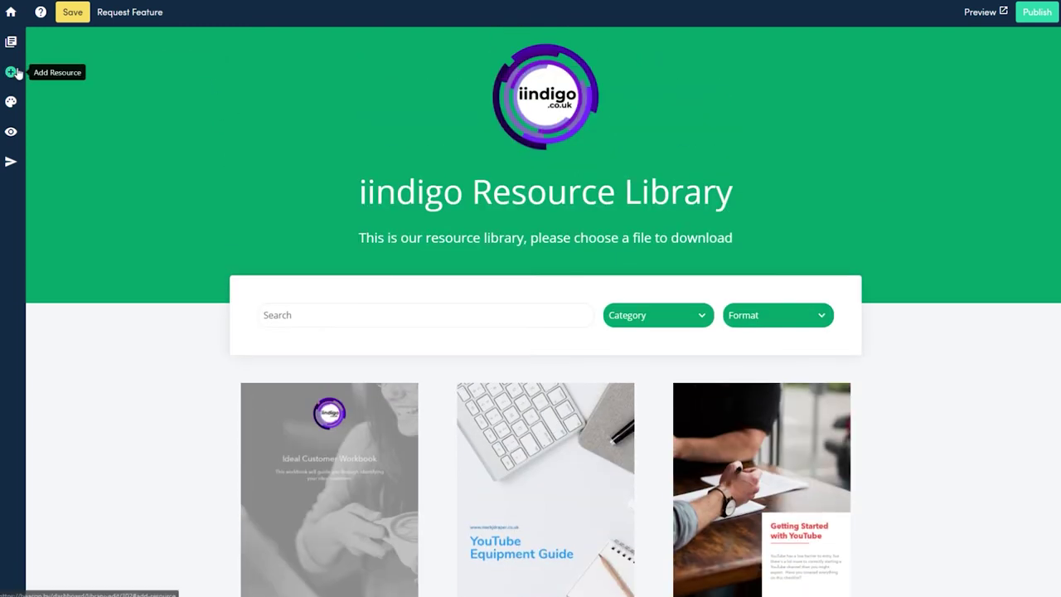
left_click(11, 102)
left_click(104, 170)
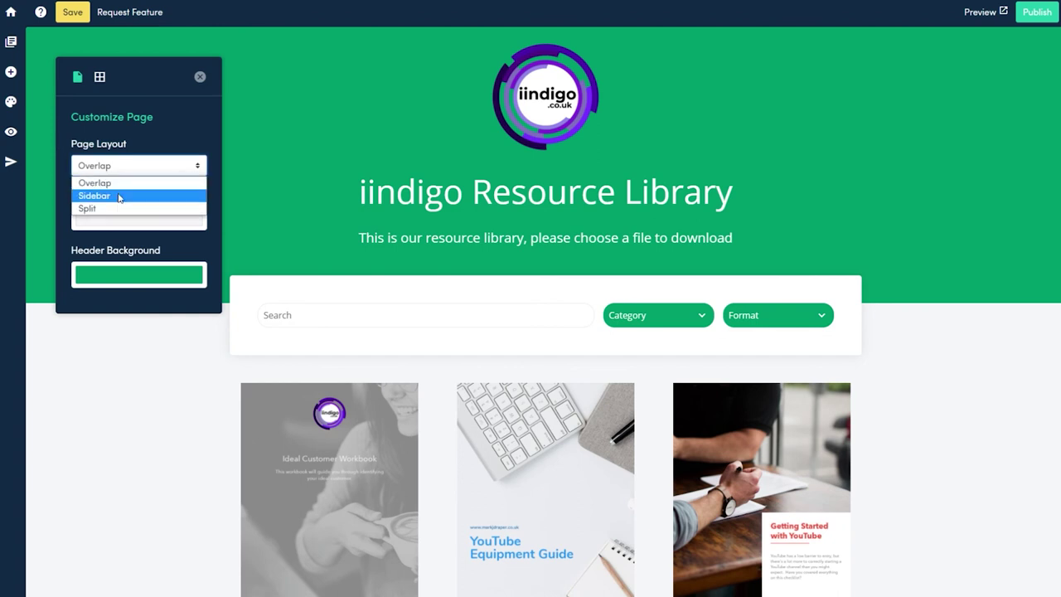
left_click(116, 194)
left_click(142, 170)
left_click(137, 208)
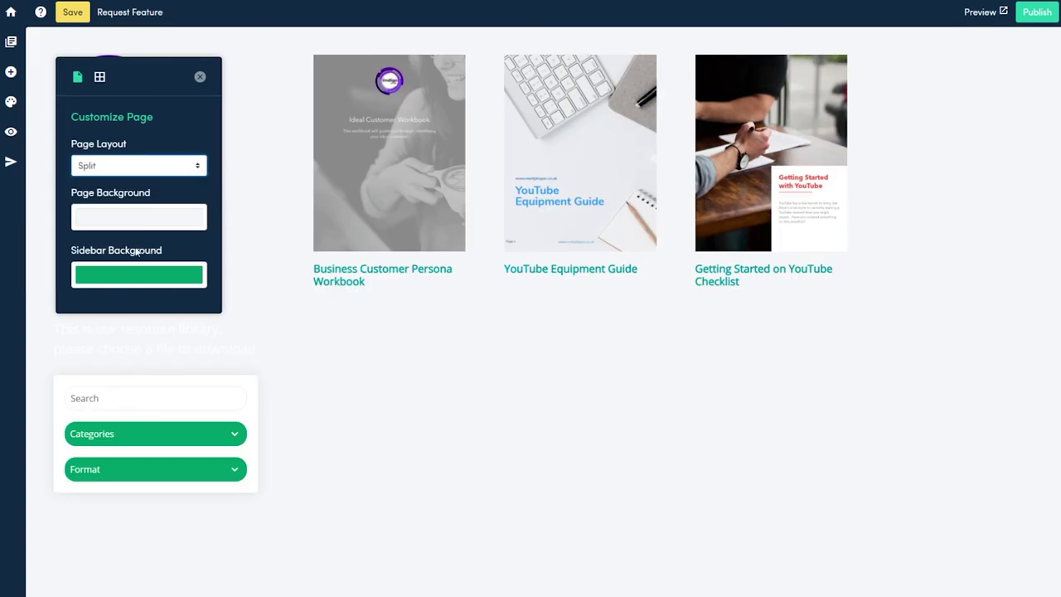
left_click(115, 169)
left_click(128, 179)
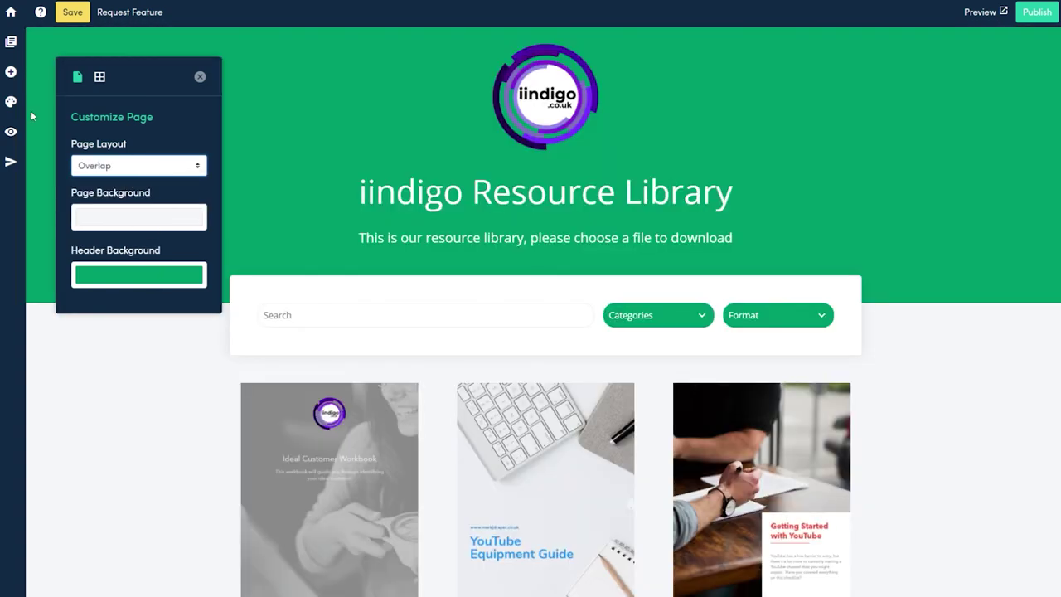
Inspect the general resource and container style settings without changing them
left_click(98, 78)
left_click(106, 143)
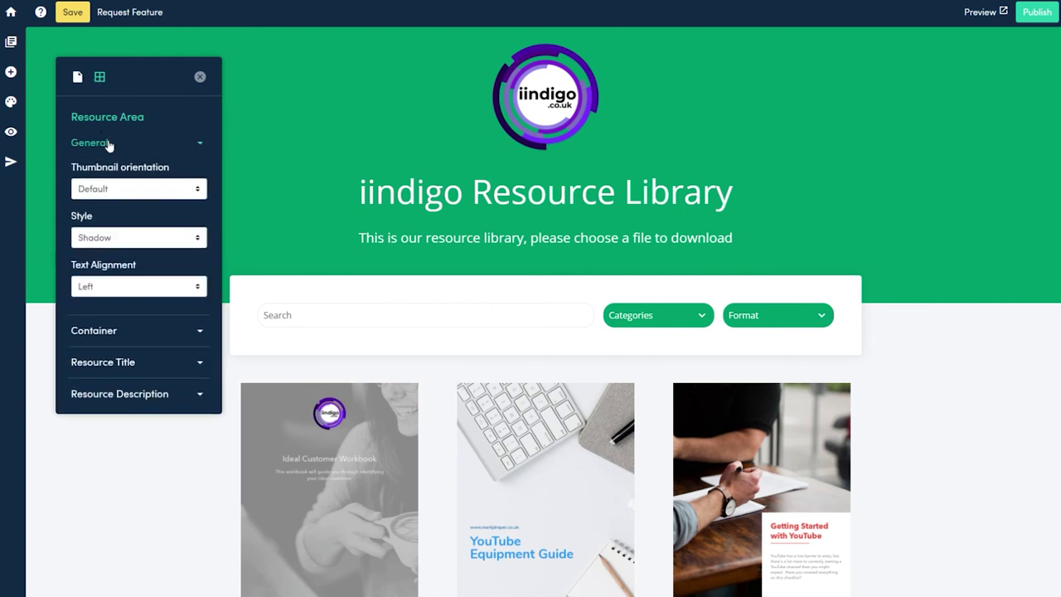
left_click(110, 144)
left_click(123, 176)
left_click(123, 176)
left_click(200, 76)
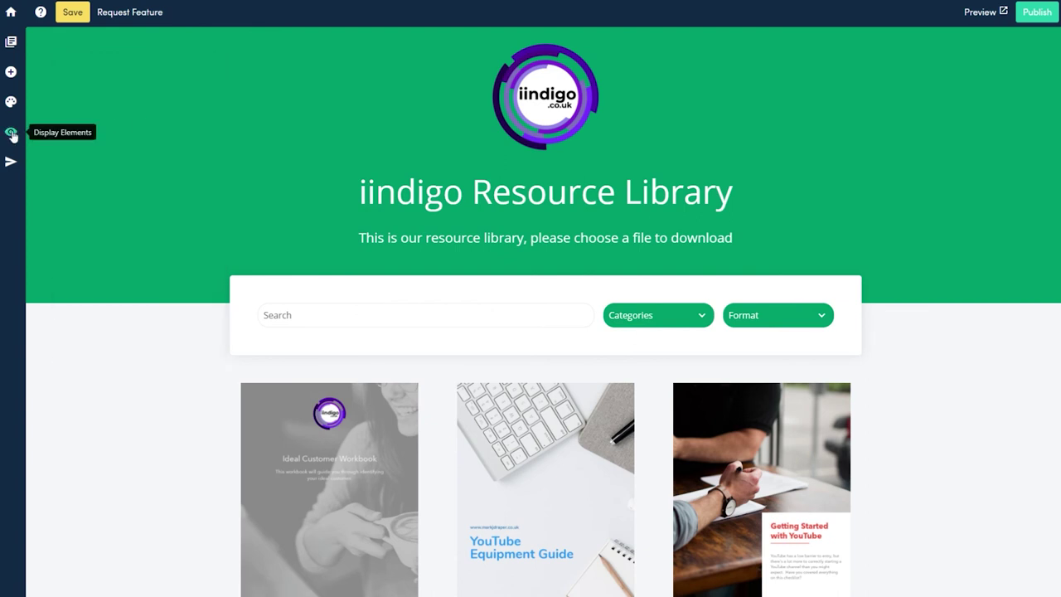
Hide the header logo, title and description, then restore all three
left_click(11, 131)
left_click(112, 126)
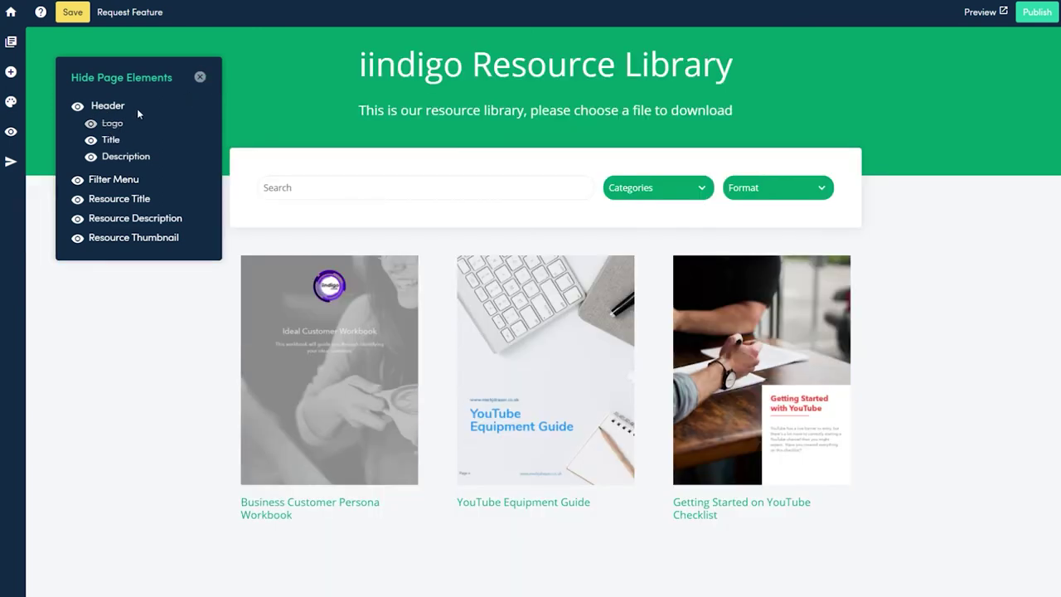
left_click(113, 140)
left_click(118, 158)
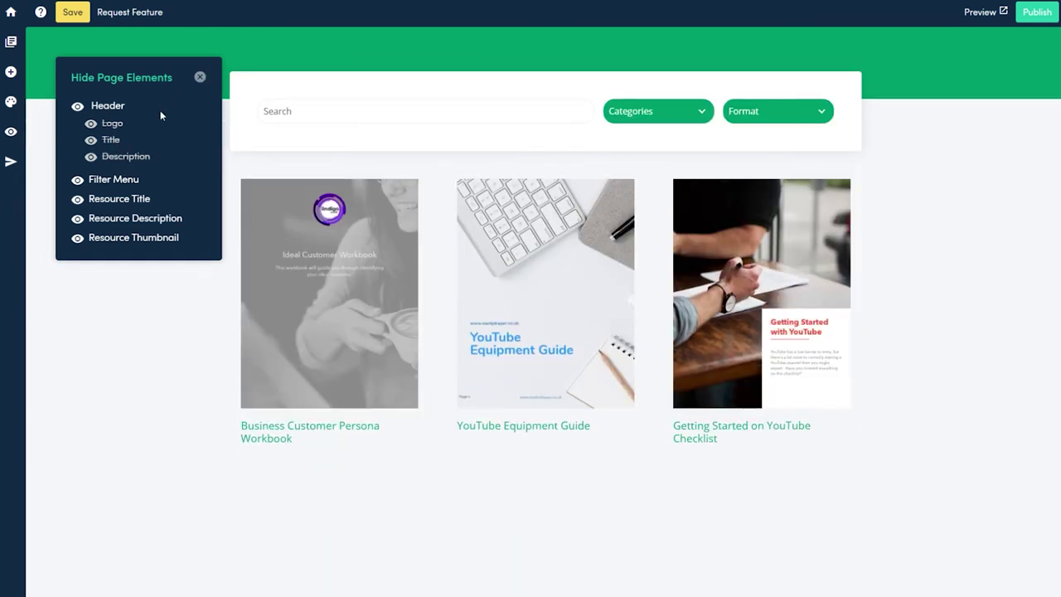
left_click(116, 158)
left_click(111, 140)
left_click(112, 123)
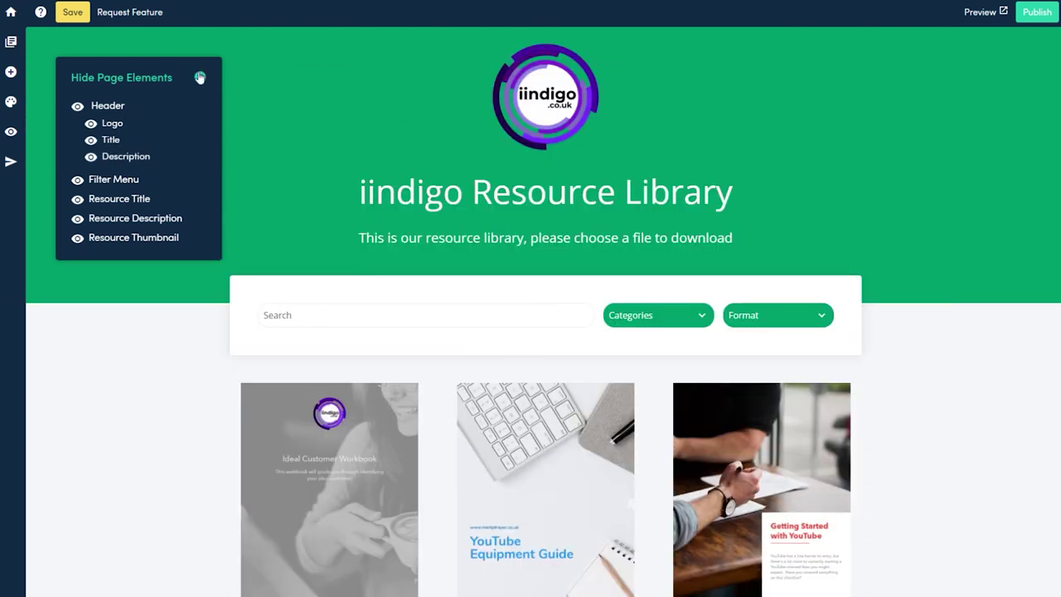
left_click(199, 77)
Open Add Resources and save the Why you need product VIDEOS PDF from designrr
left_click(11, 72)
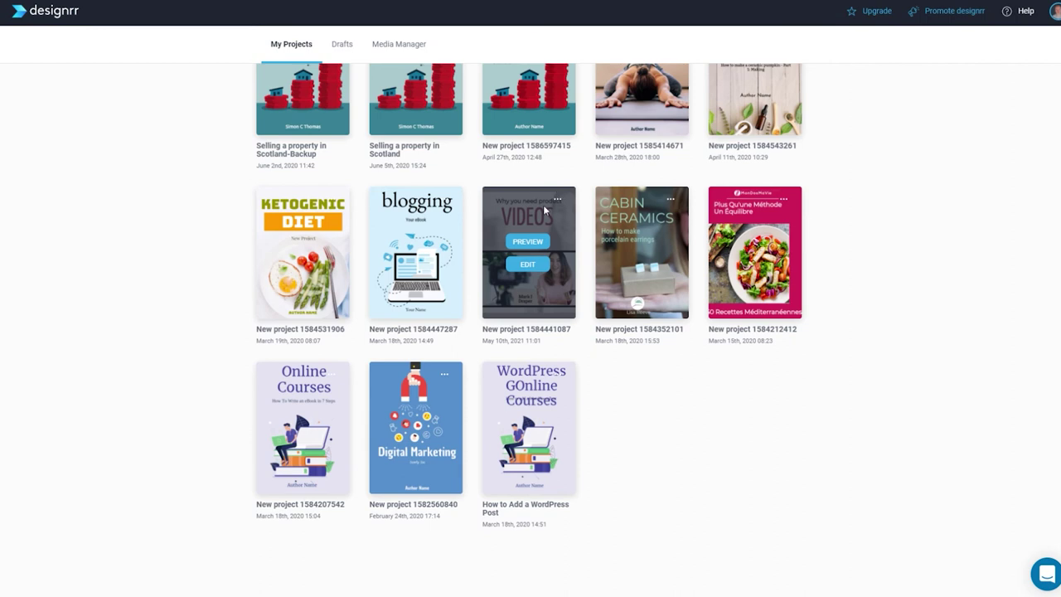
left_click(557, 206)
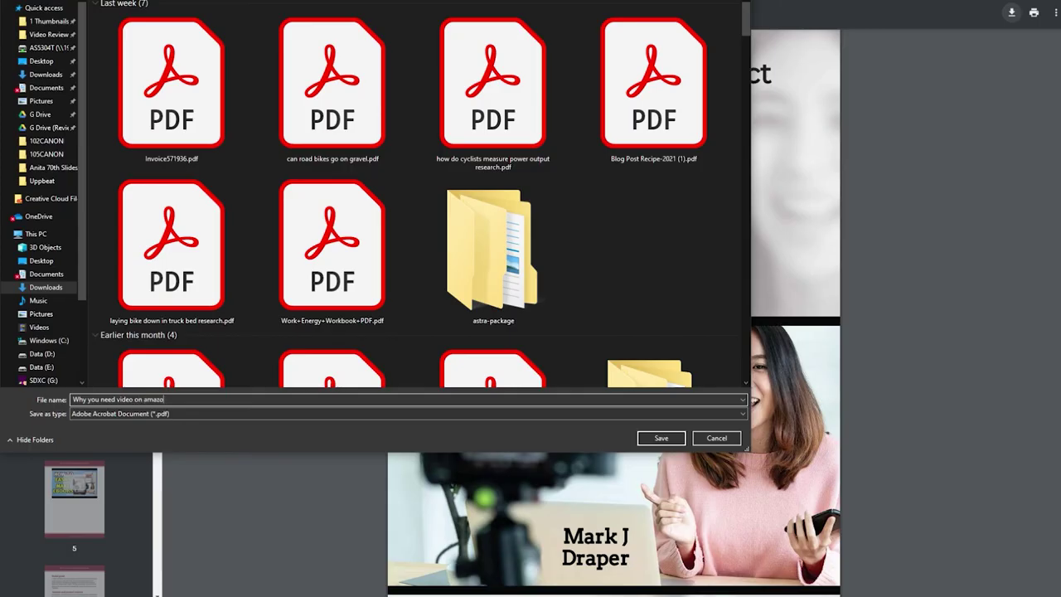
key("Return")
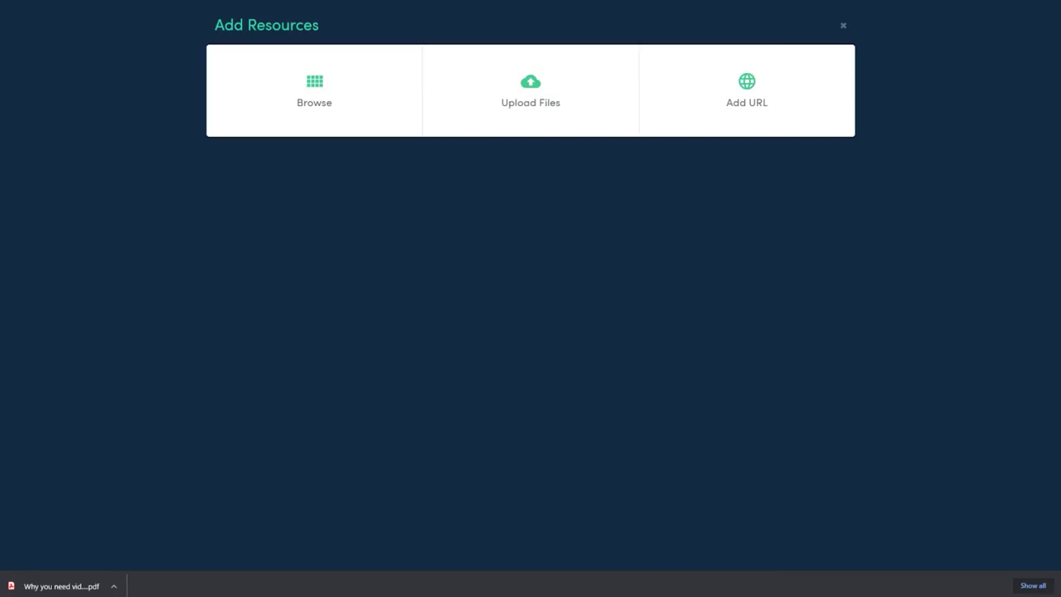
Upload 'Why you need video on amazon.pdf' from Downloads, adding a fourth resource card
left_click(510, 96)
left_click(54, 74)
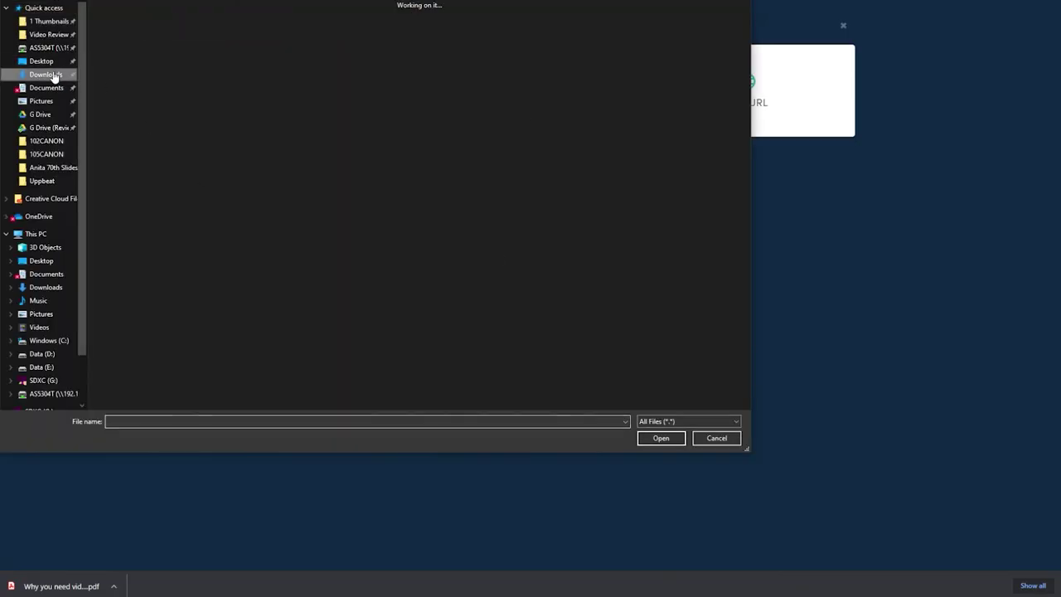
double_click(182, 93)
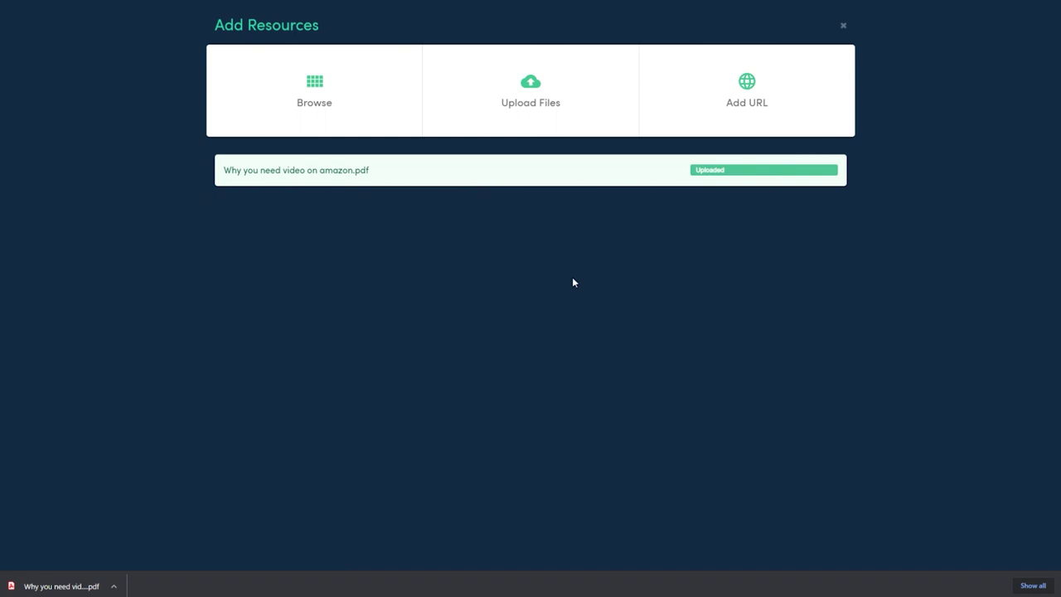
scroll(534, 191, "down", 4)
scroll(534, 192, "down", 2)
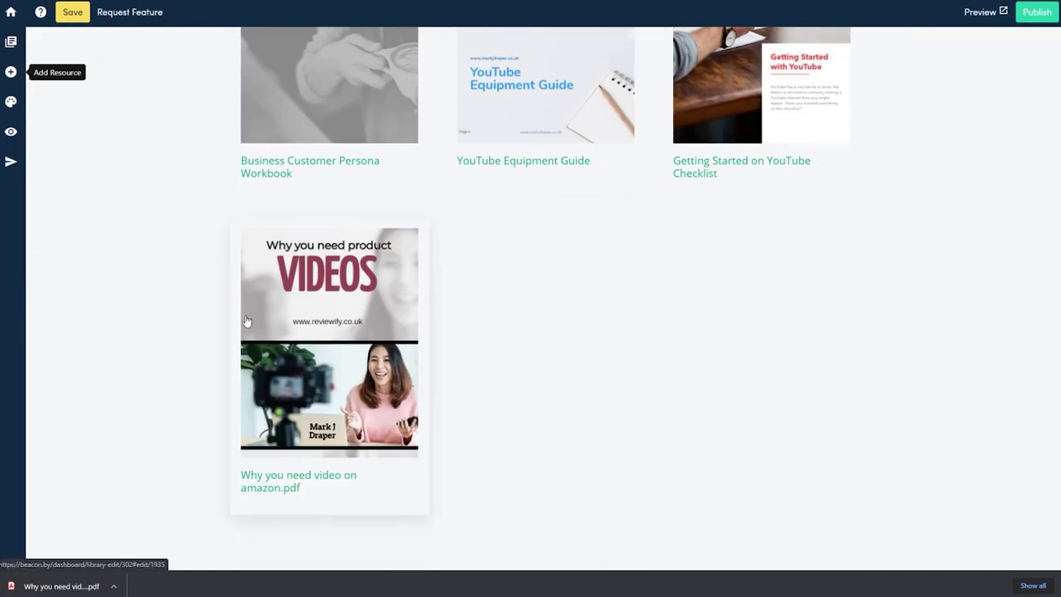
Rename the new PDF resource's title to 'Why you need product videos'
left_click(323, 368)
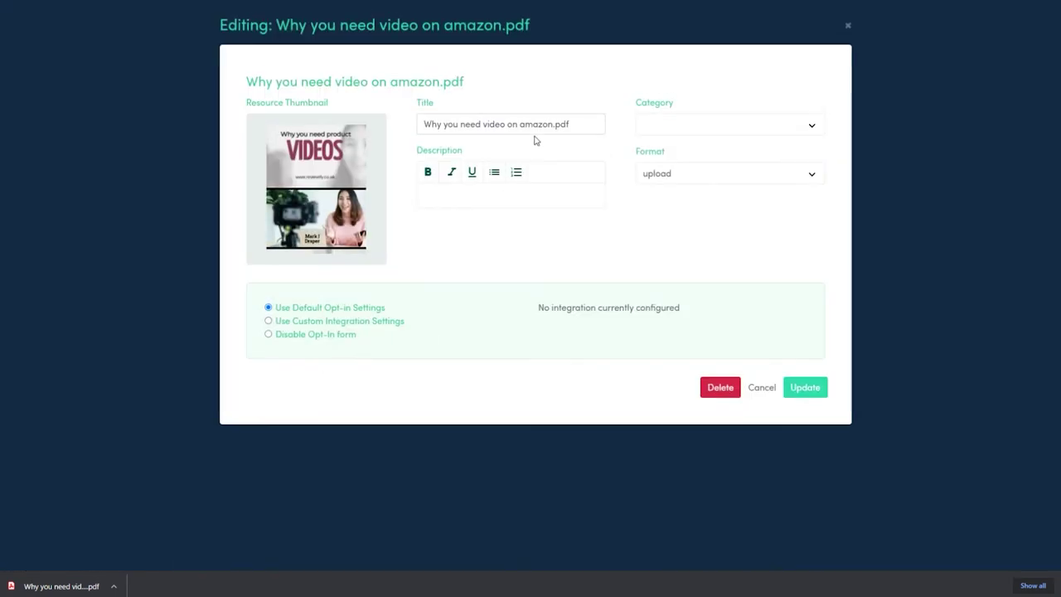
left_click_drag(553, 125, 616, 121)
key("BackSpace")
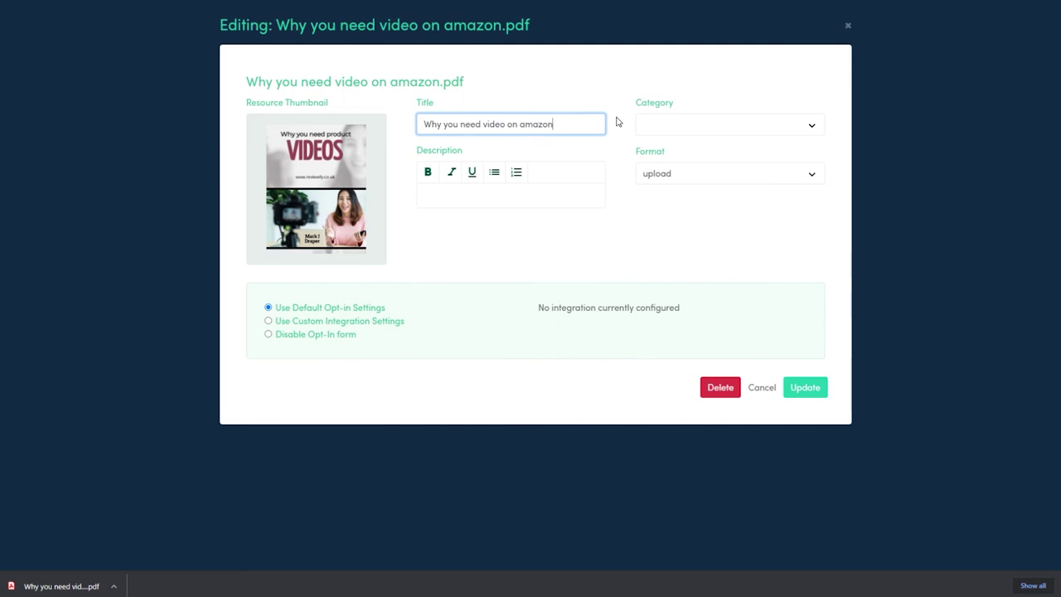
key("ctrl+shift+Left")
key("ctrl+shift+Left")
key("ctrl+shift+Left")
type("prod")
Add a description starting 'Video has become an essential tool' and update the resource
left_click(692, 132)
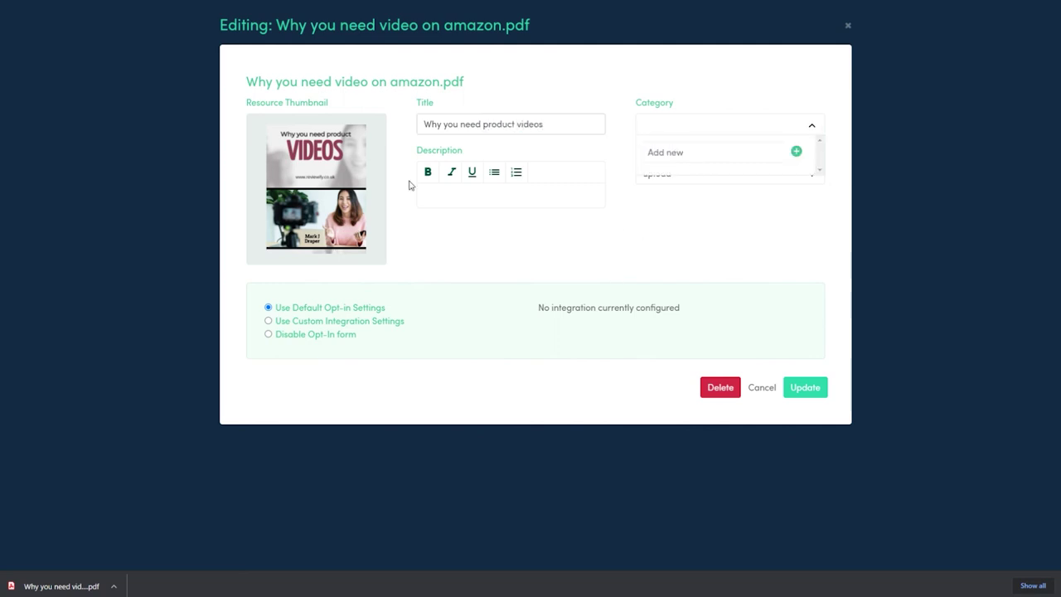
left_click(450, 191)
type("Video has become an essse")
type("ntial tool and Amazon have sto")
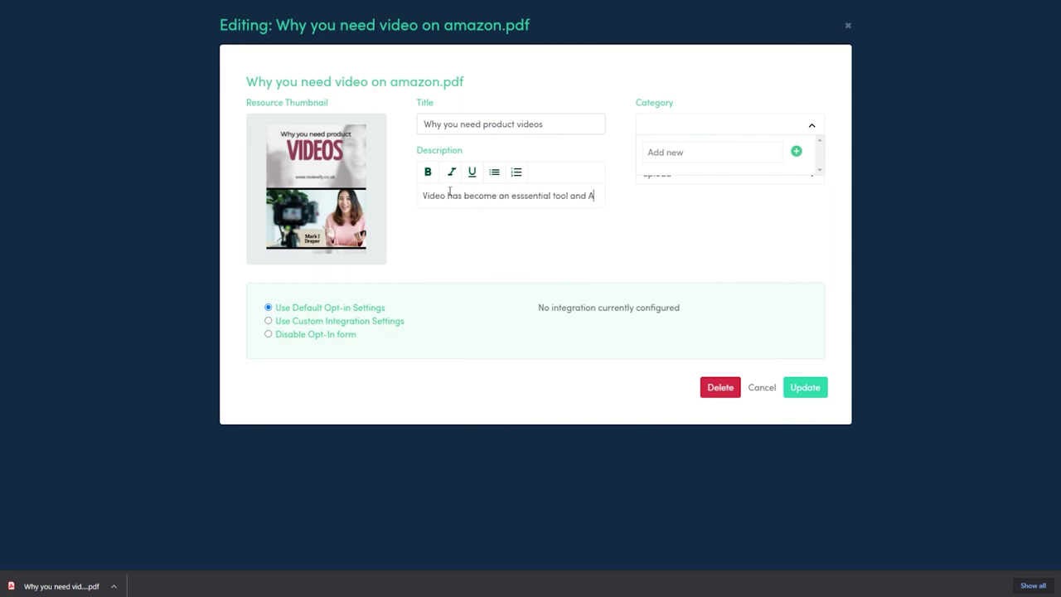
key("BackSpace")
type("tarted adding them to products. Here's why you should make sur")
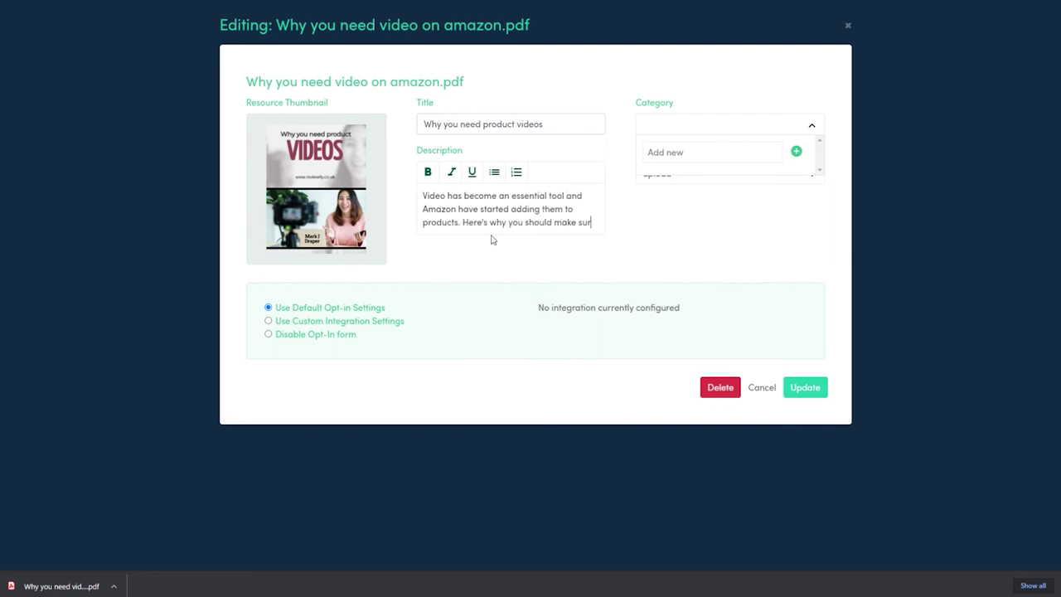
type("e you have videos on products.")
left_click(805, 387)
Save the resource library changes
scroll(287, 263, "up", 3)
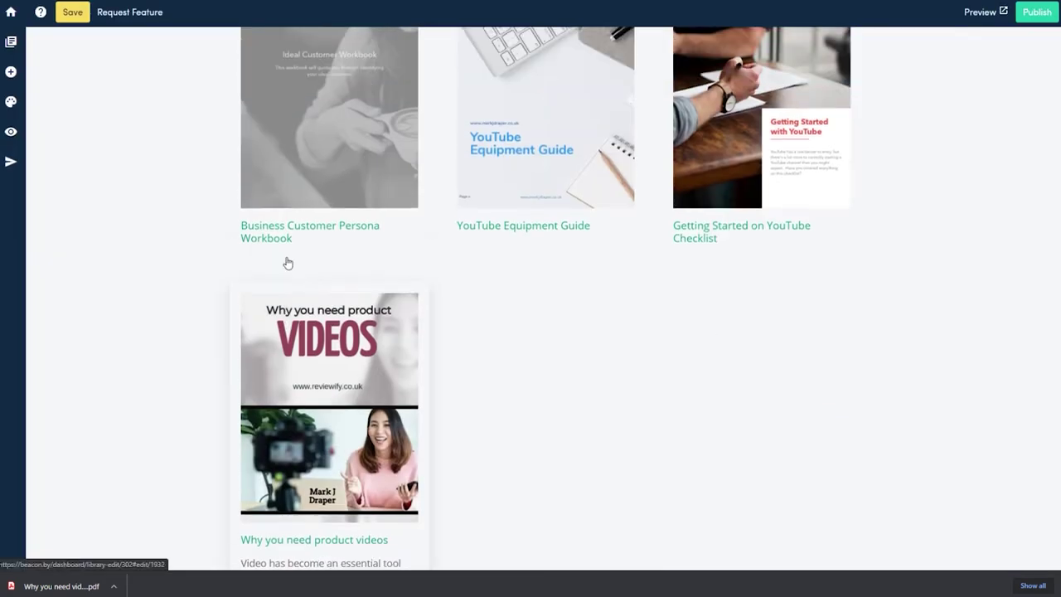
scroll(584, 207, "down", 2)
scroll(583, 208, "up", 5)
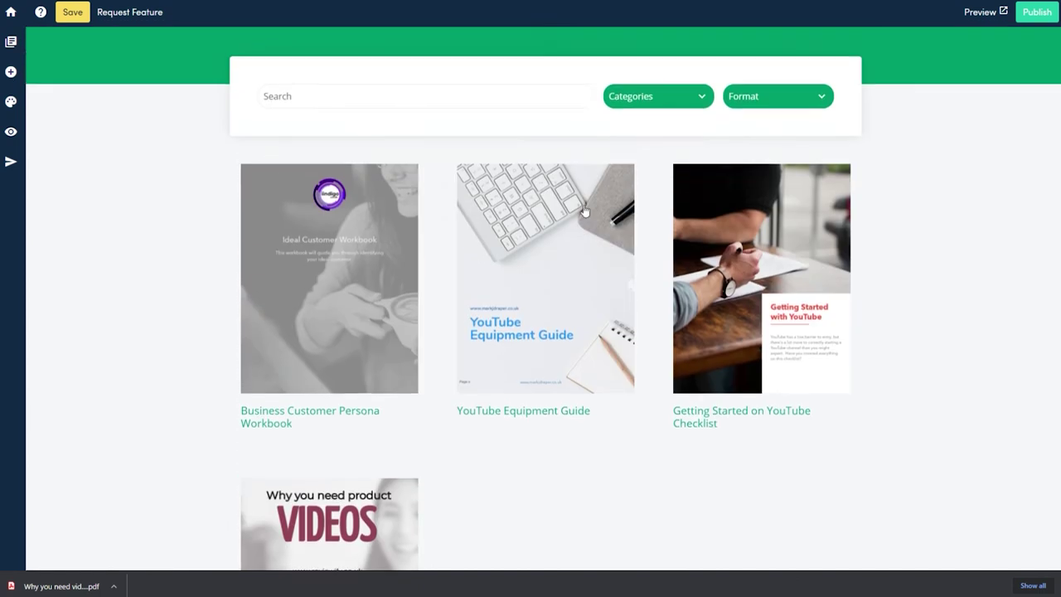
key("ctrl+s")
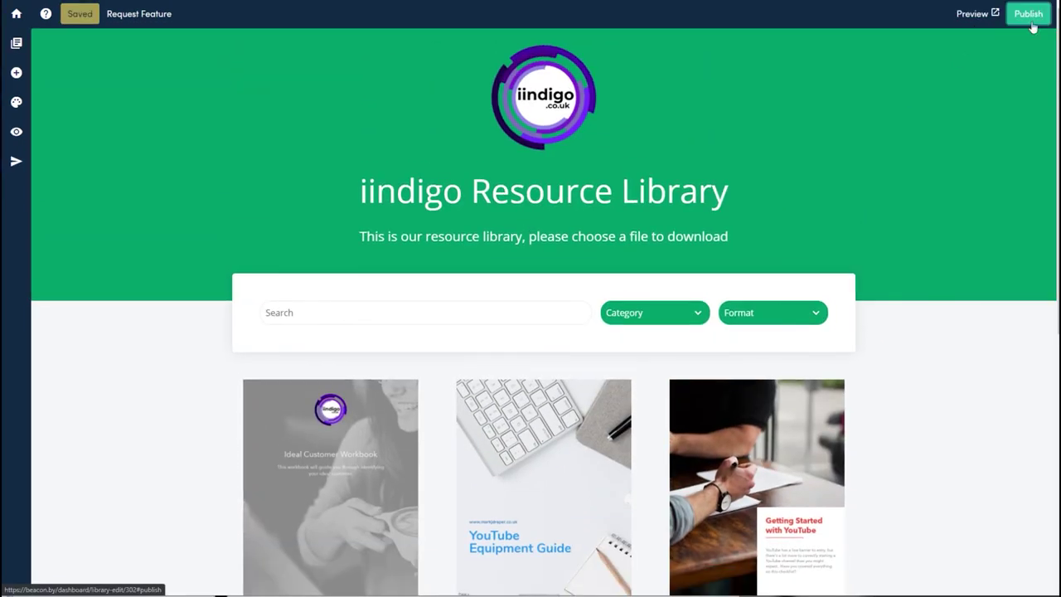
Publish the library with its share link on the resources.iindigo.co.uk domain
left_click(1030, 25)
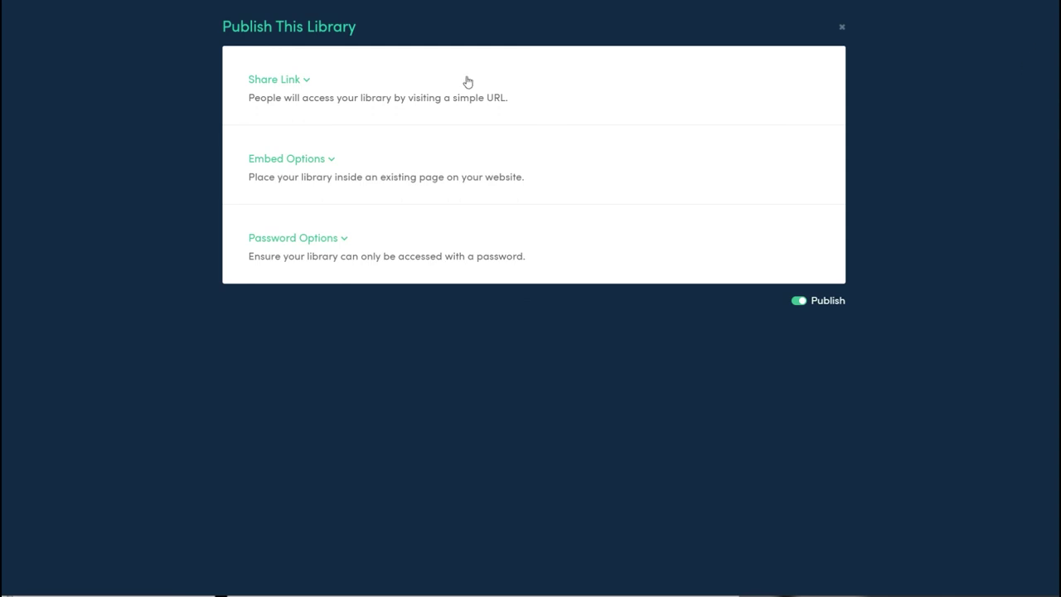
left_click(292, 83)
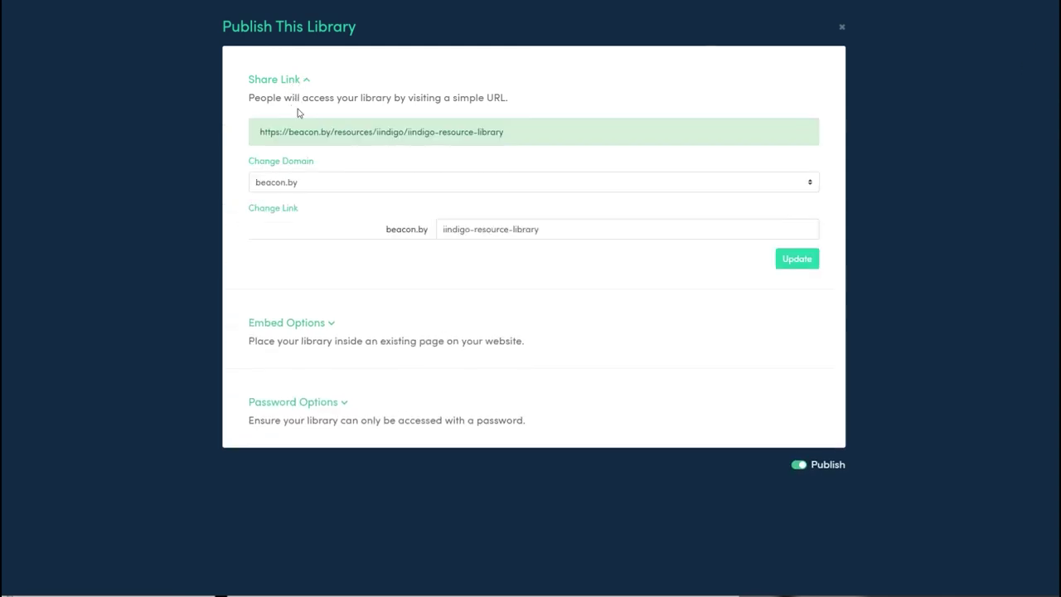
left_click(324, 183)
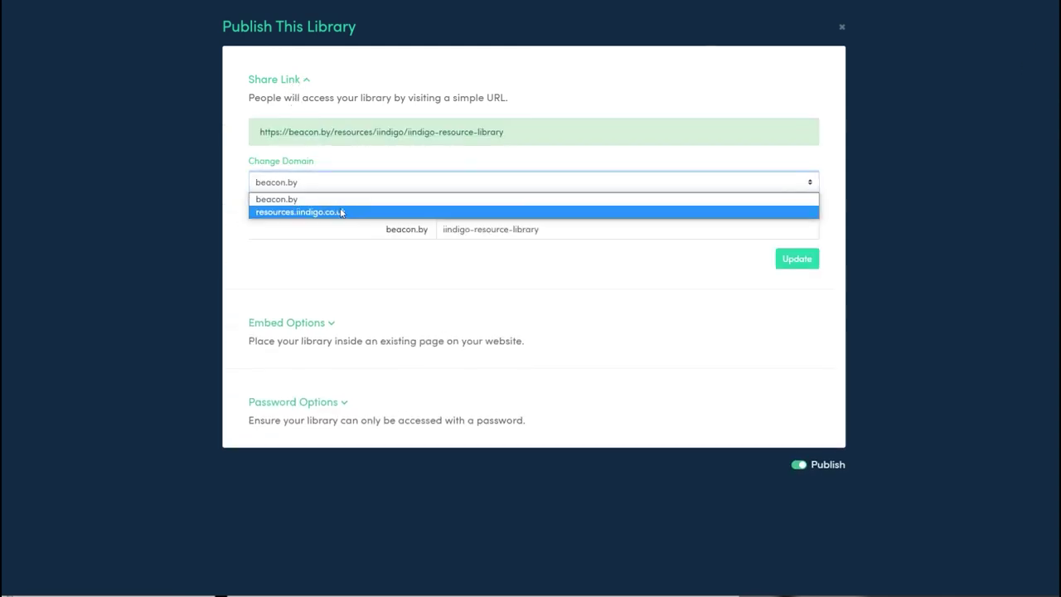
left_click(341, 212)
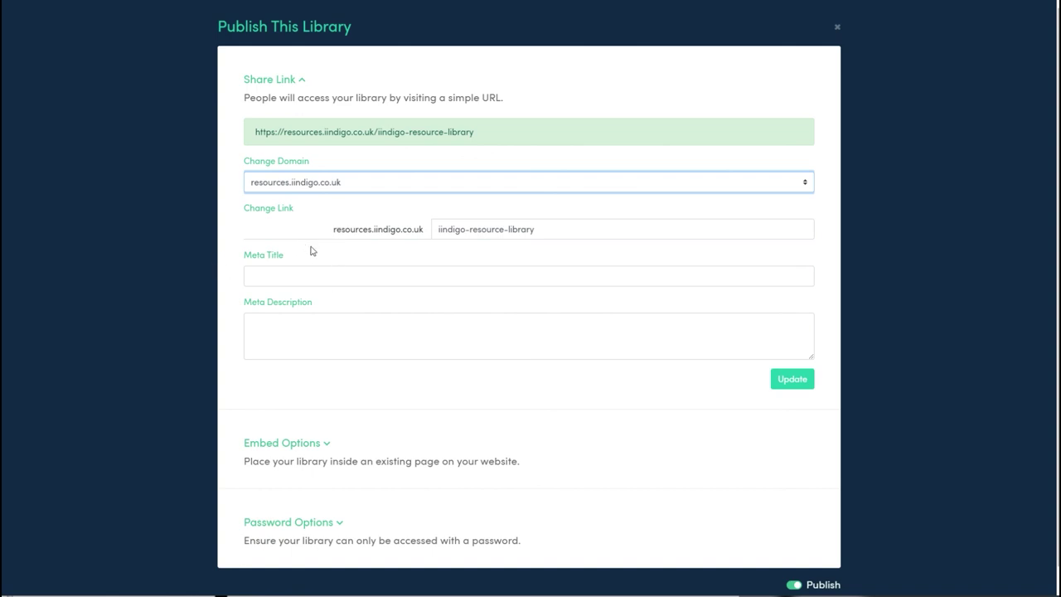
left_click(382, 238)
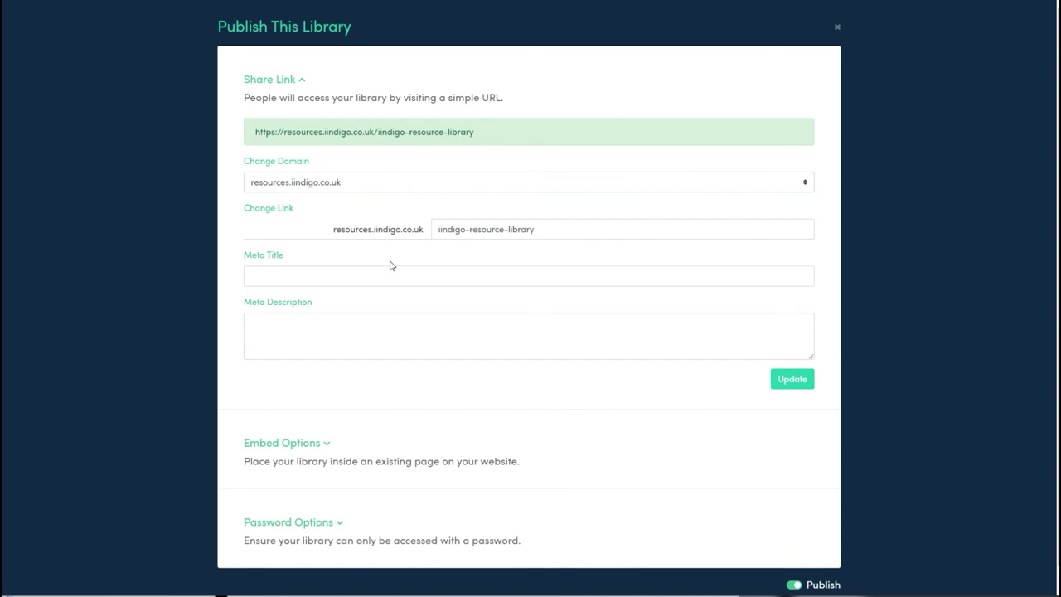
Review the library's embed code and password protection settings
scroll(336, 354, "down", 1)
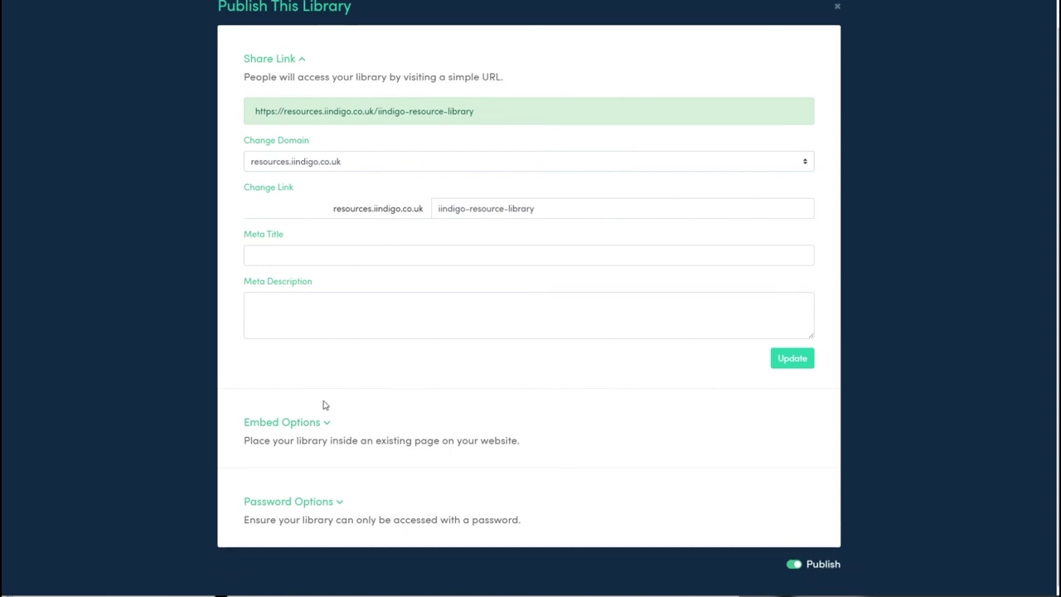
left_click(324, 429)
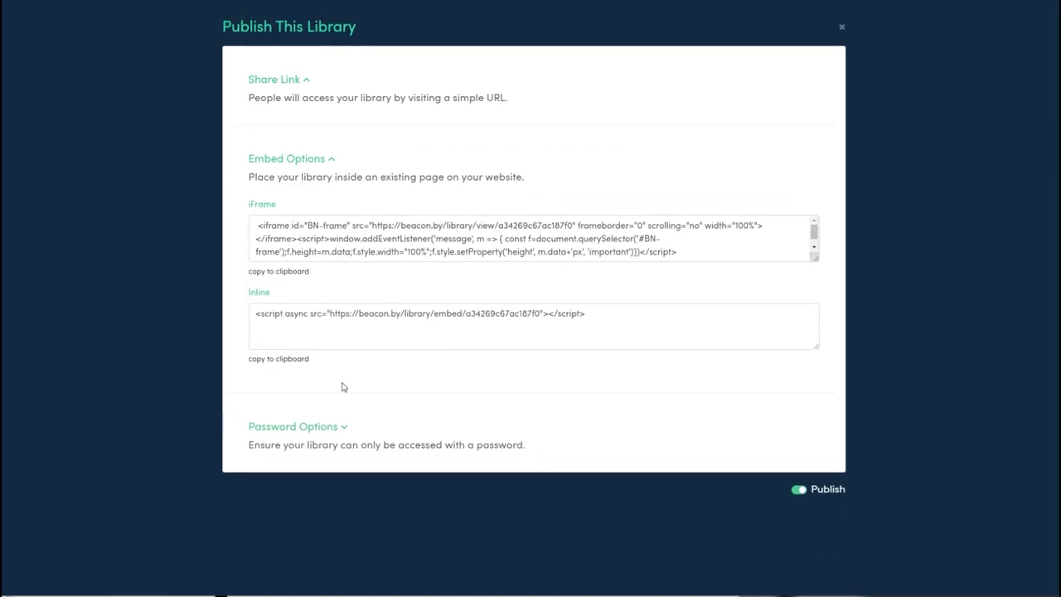
left_click(348, 428)
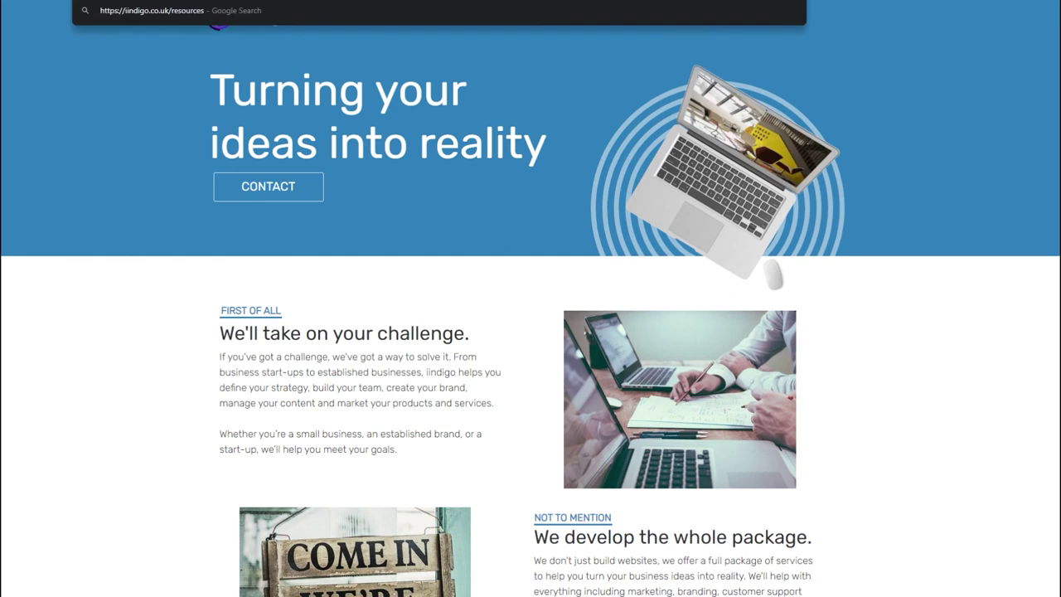
Load iindigo.co.uk/resources and preview, then close, the Business Customer Persona Workbook sign-up popup
key("Return")
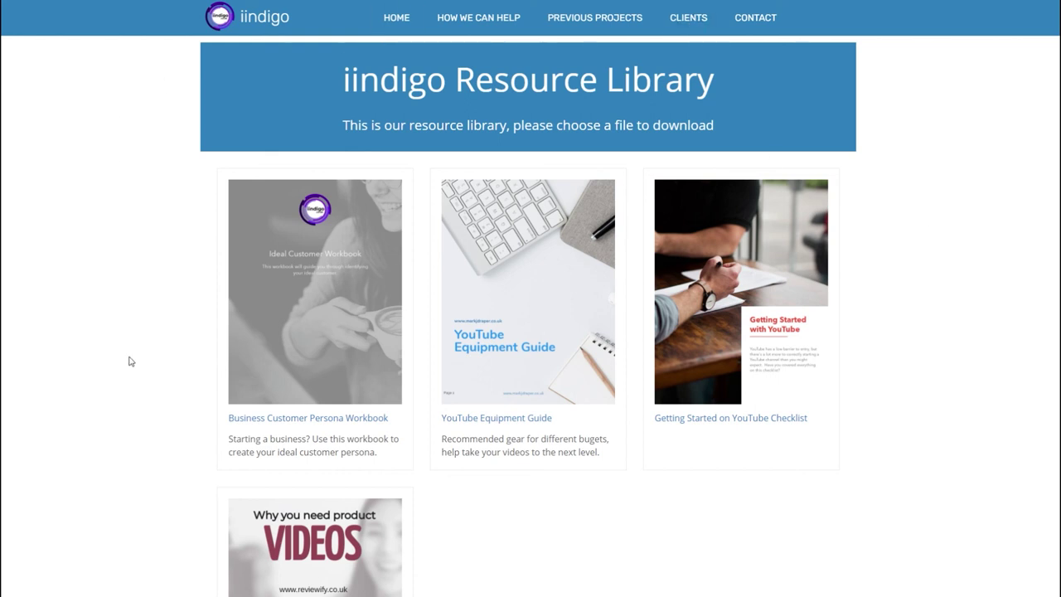
left_click(329, 311)
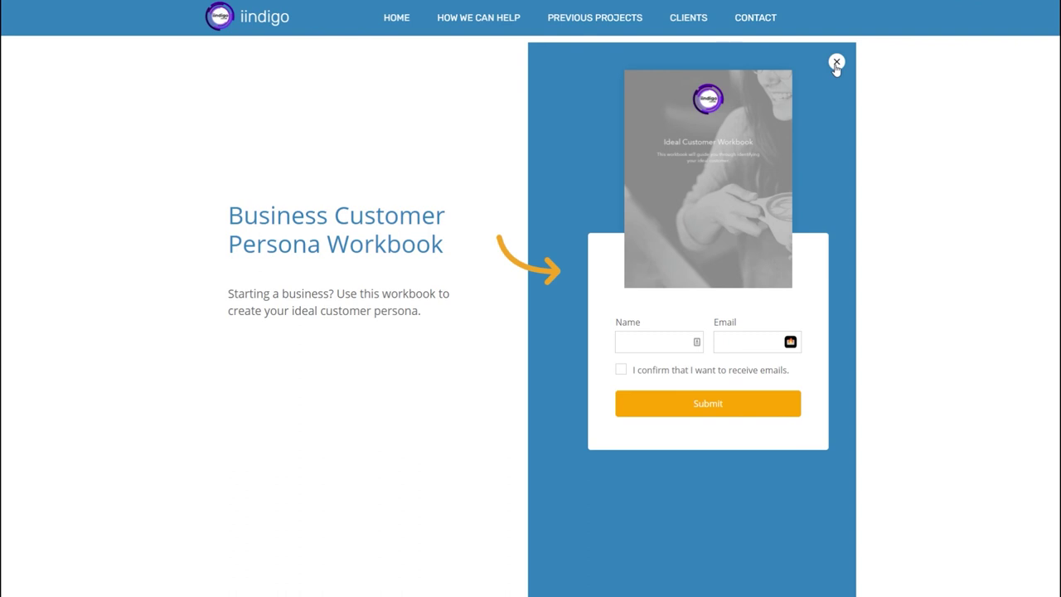
left_click(836, 63)
Scroll through the embedded library to check all four downloadable resources
scroll(434, 332, "down", 3)
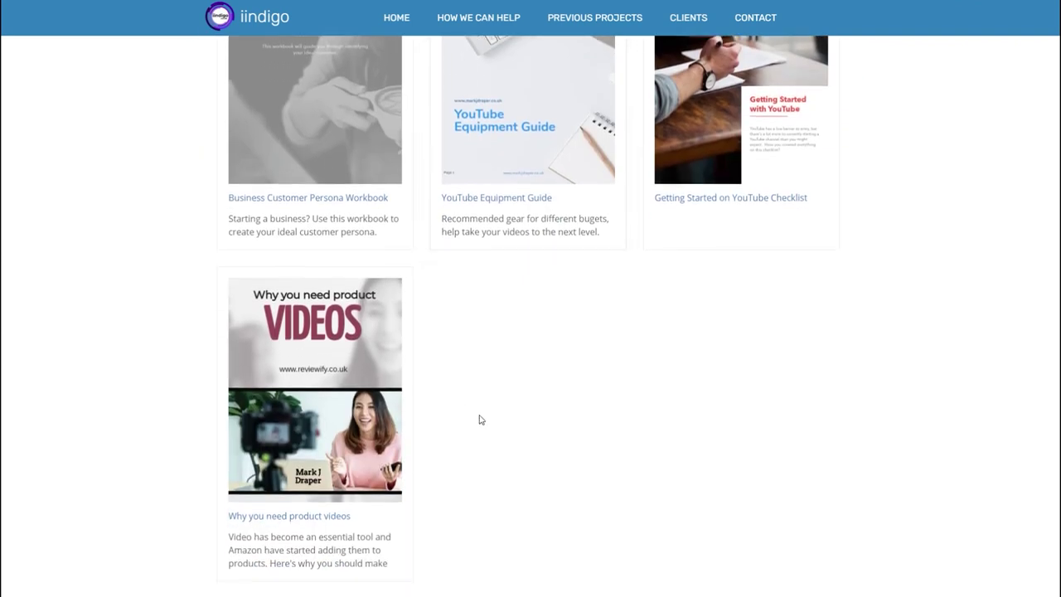
scroll(497, 426, "up", 3)
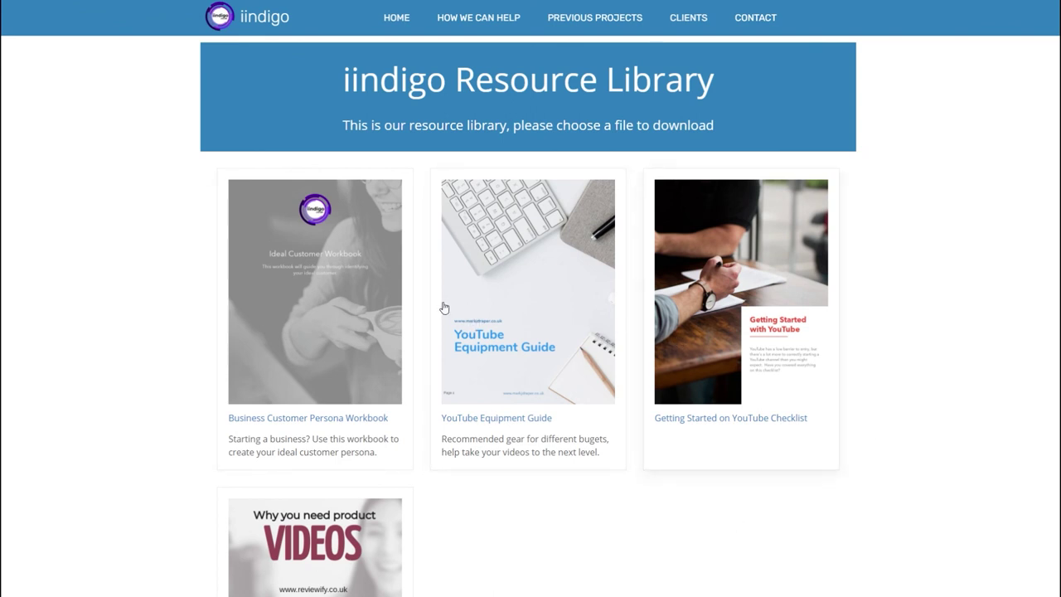
scroll(720, 324, "down", 1)
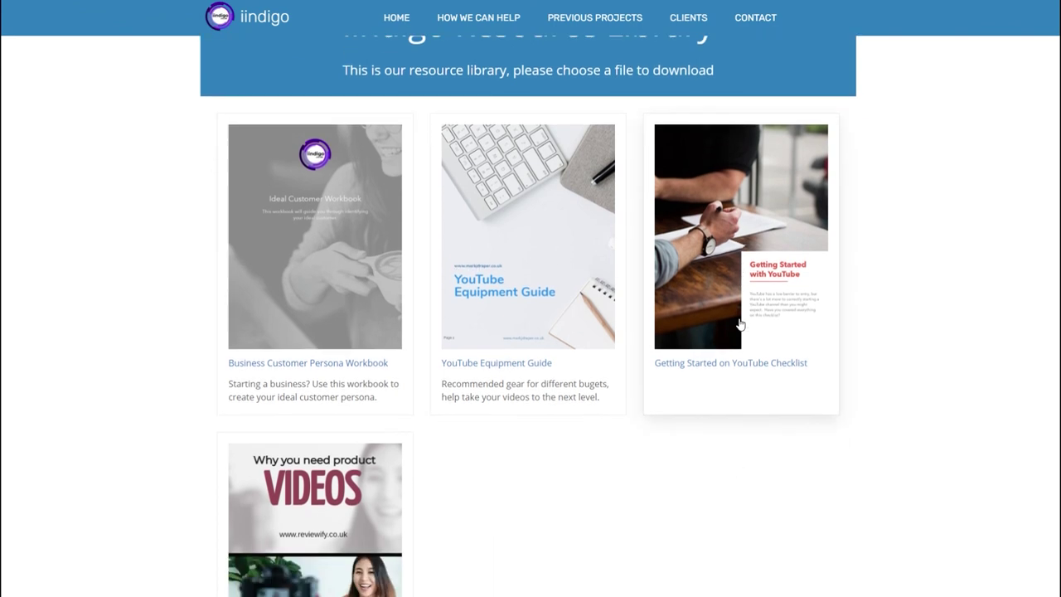
scroll(498, 415, "down", 1)
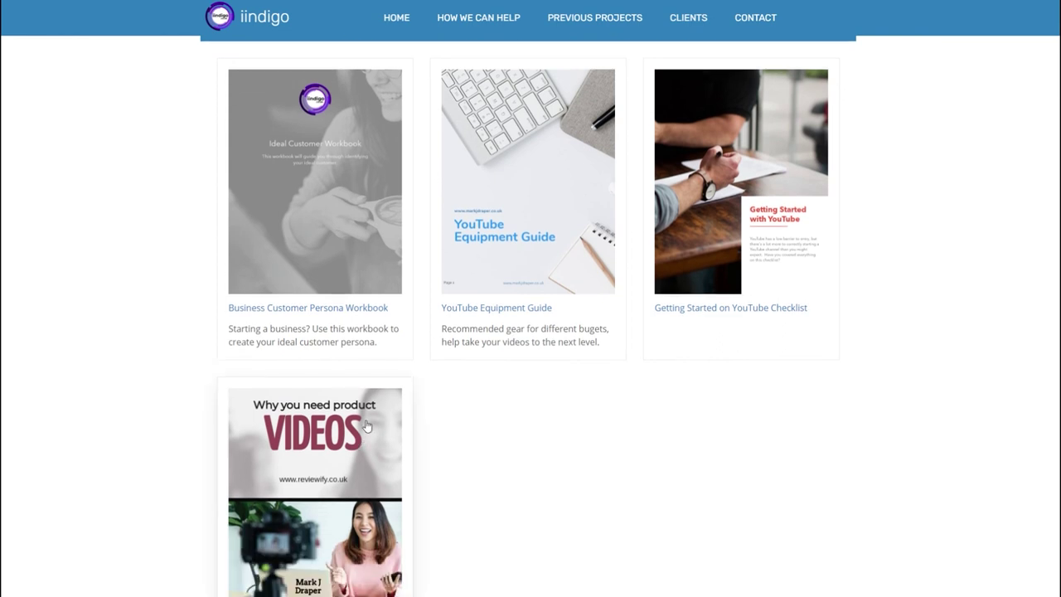
scroll(366, 425, "up", 2)
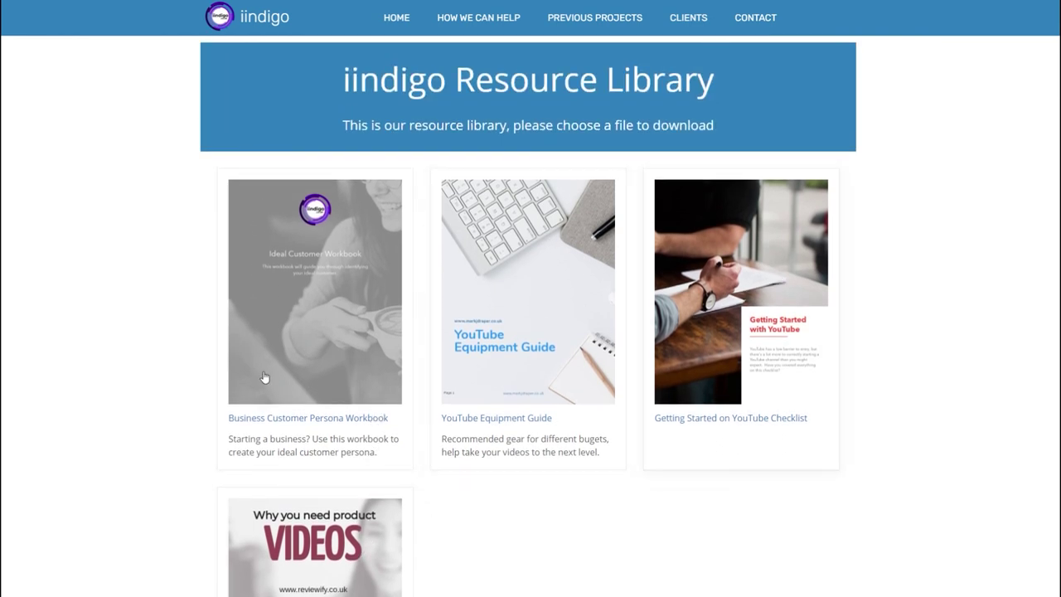